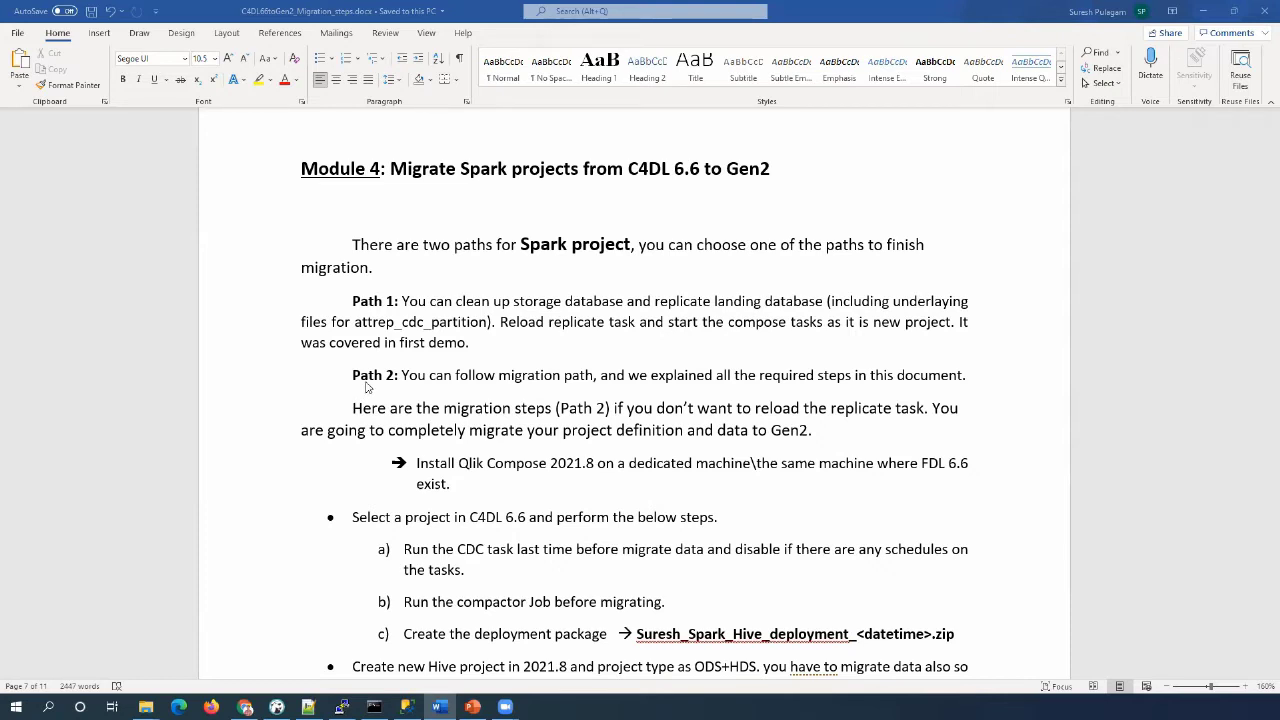
Scroll the Word migration guide from Module 4 down to the 'Migrate the data' section
{"action": "scroll", "coordinate": [366, 387], "scroll_direction": "down", "scroll_amount": 1}
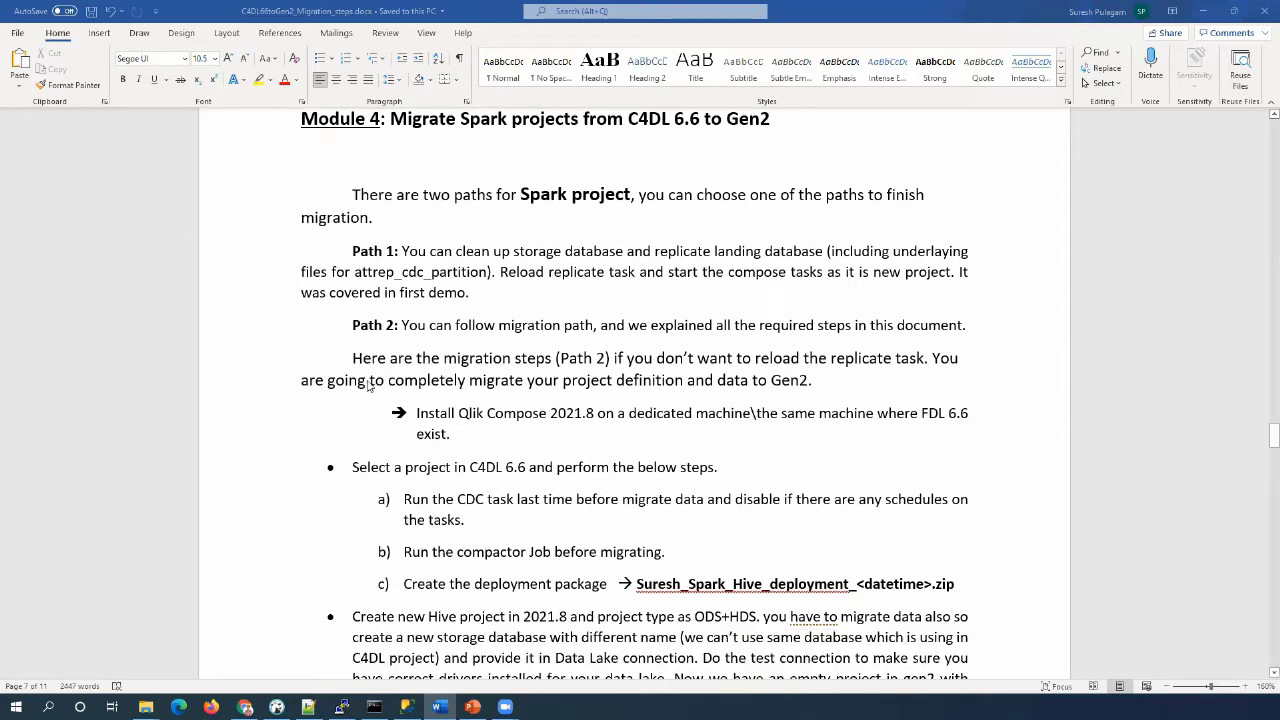
{"action": "scroll", "coordinate": [368, 385], "scroll_direction": "down", "scroll_amount": 1}
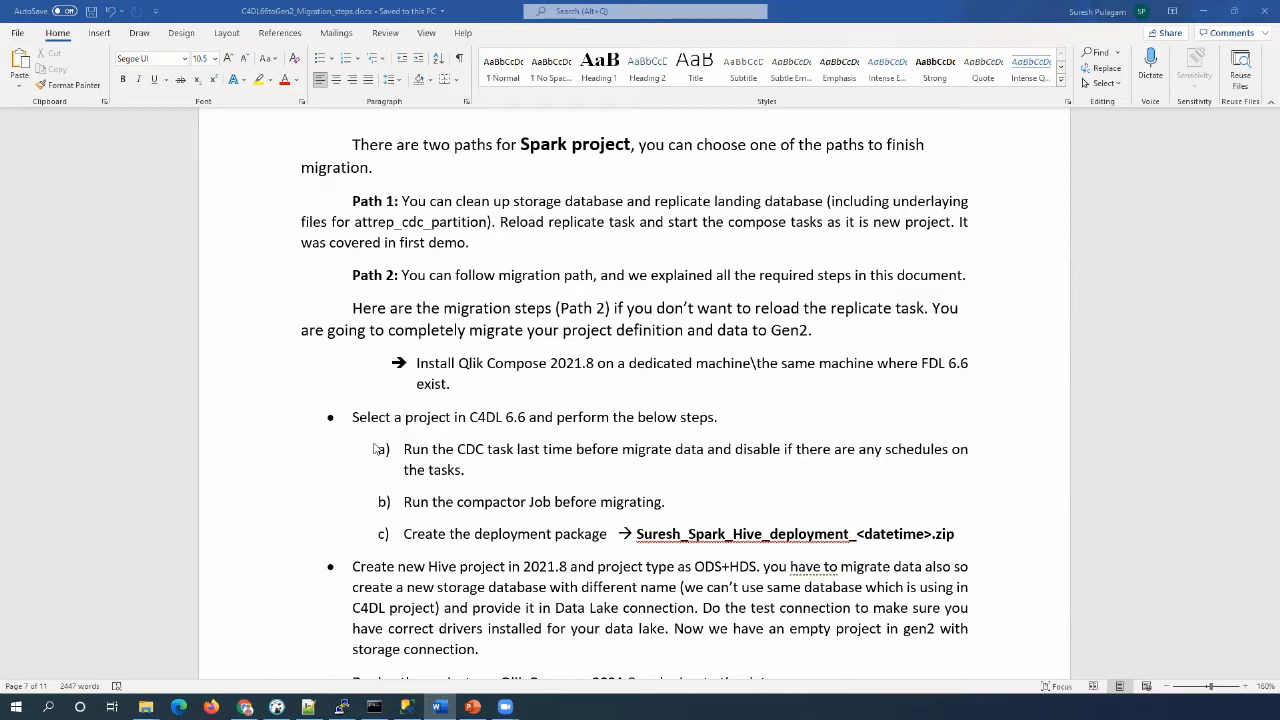
{"action": "scroll", "coordinate": [375, 449], "scroll_direction": "down", "scroll_amount": 2}
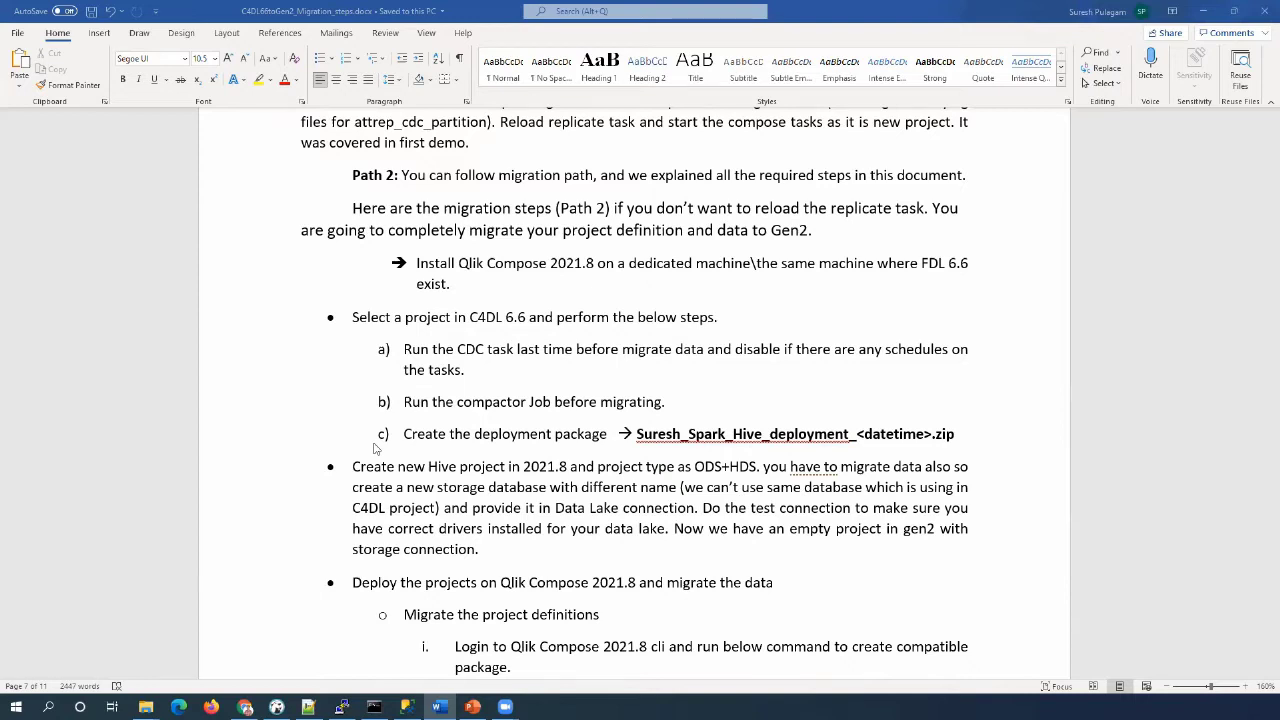
{"action": "scroll", "coordinate": [375, 448], "scroll_direction": "down", "scroll_amount": 4}
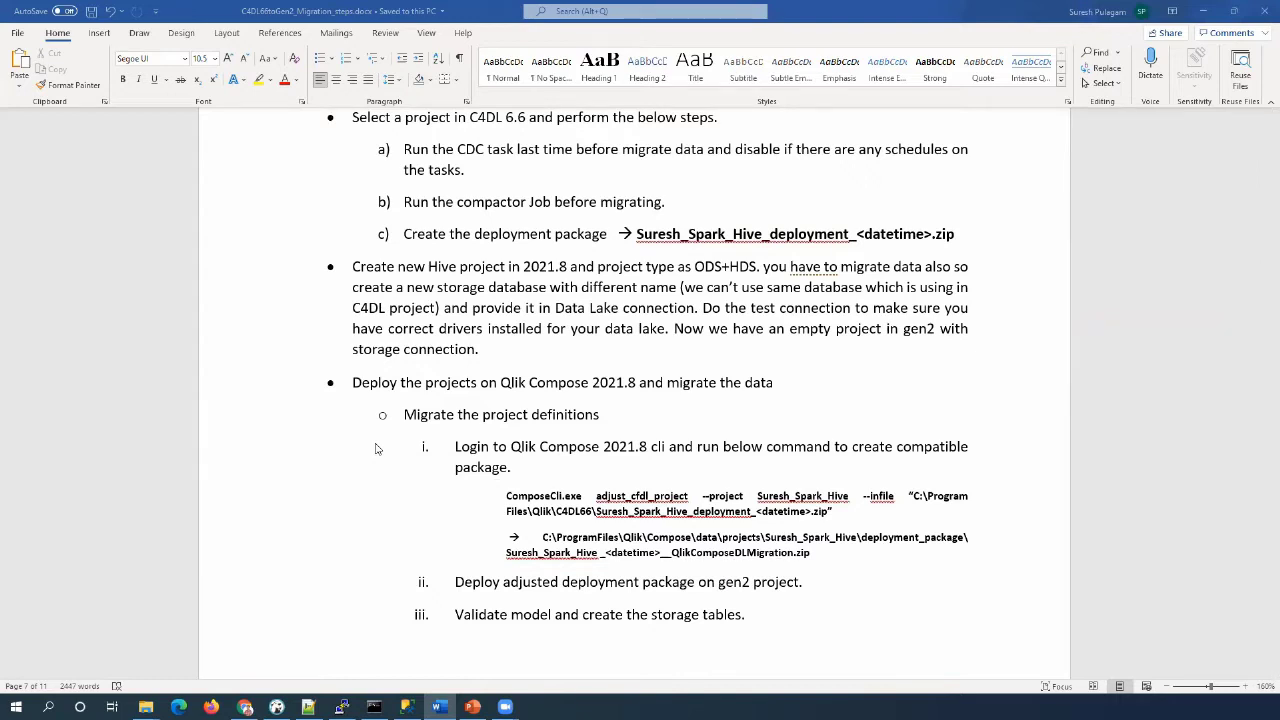
{"action": "scroll", "coordinate": [375, 448], "scroll_direction": "down", "scroll_amount": 2}
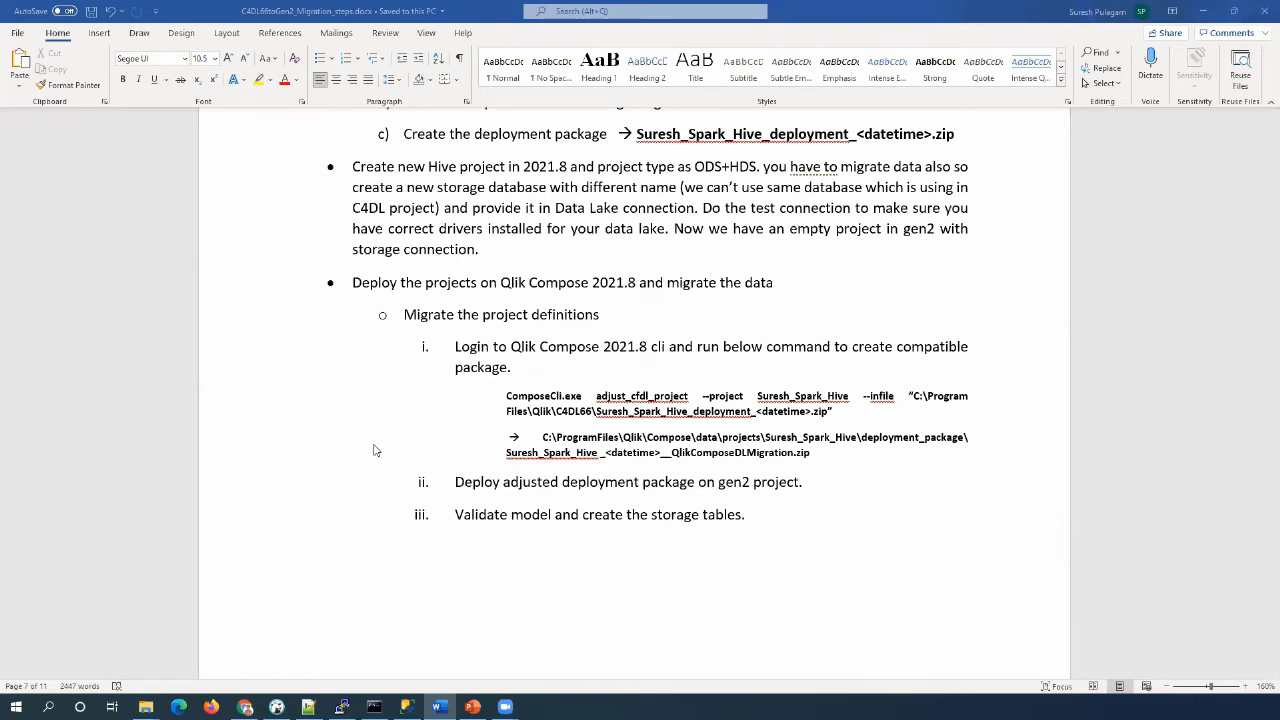
{"action": "scroll", "coordinate": [375, 450], "scroll_direction": "down", "scroll_amount": 4}
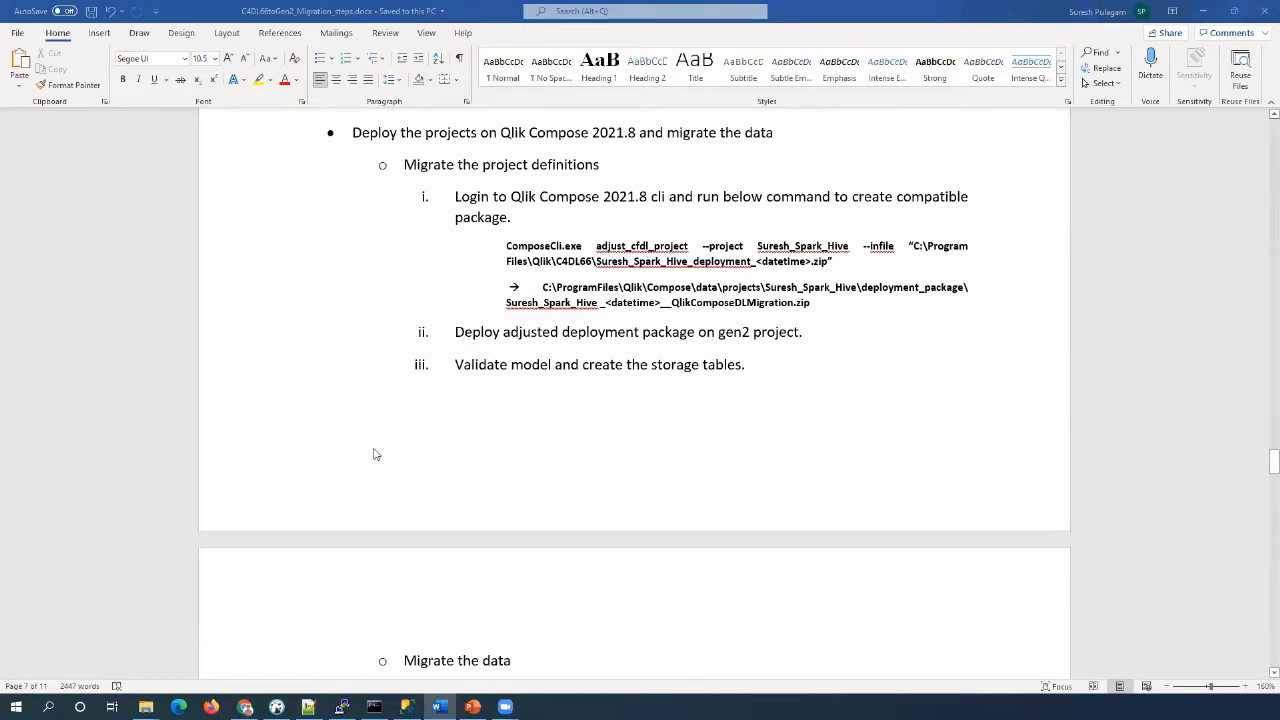
{"action": "scroll", "coordinate": [375, 455], "scroll_direction": "down", "scroll_amount": 4}
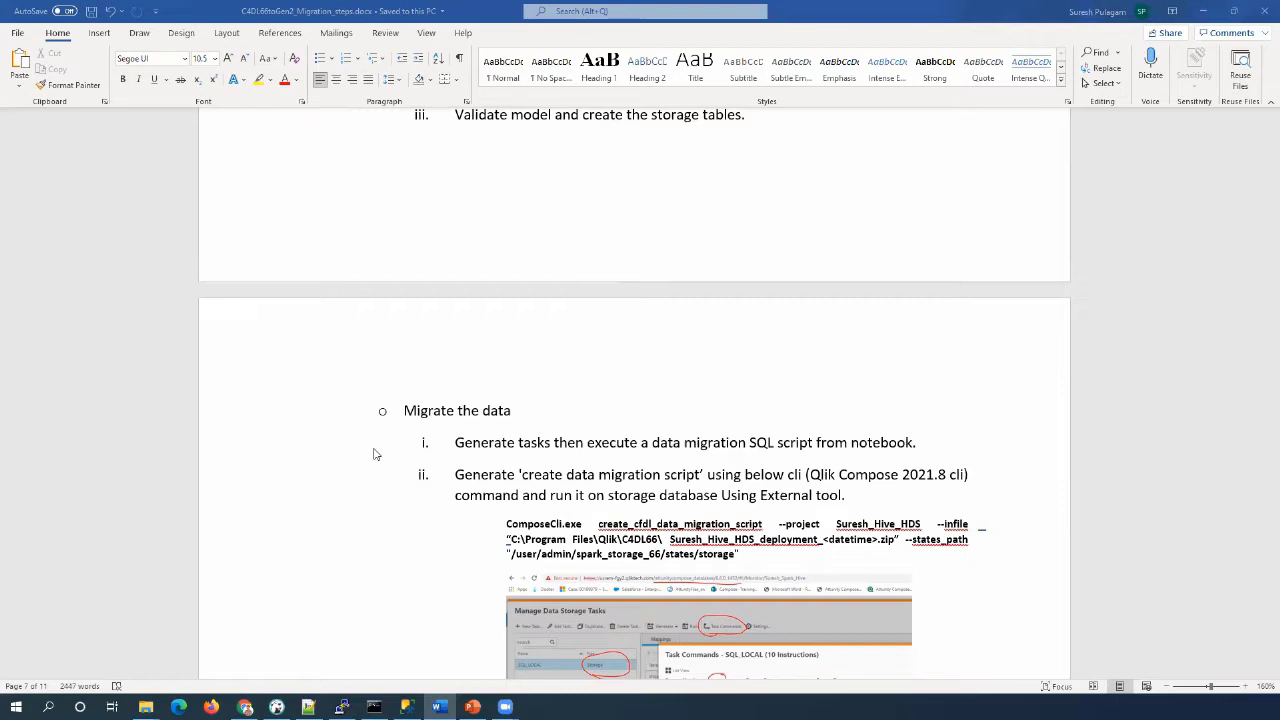
Highlight the states_path value in the create_cfdl_data_migration_script command and read the NOTE section, then return to Qlik Replicate
{"action": "scroll", "coordinate": [374, 454], "scroll_direction": "down", "scroll_amount": 2}
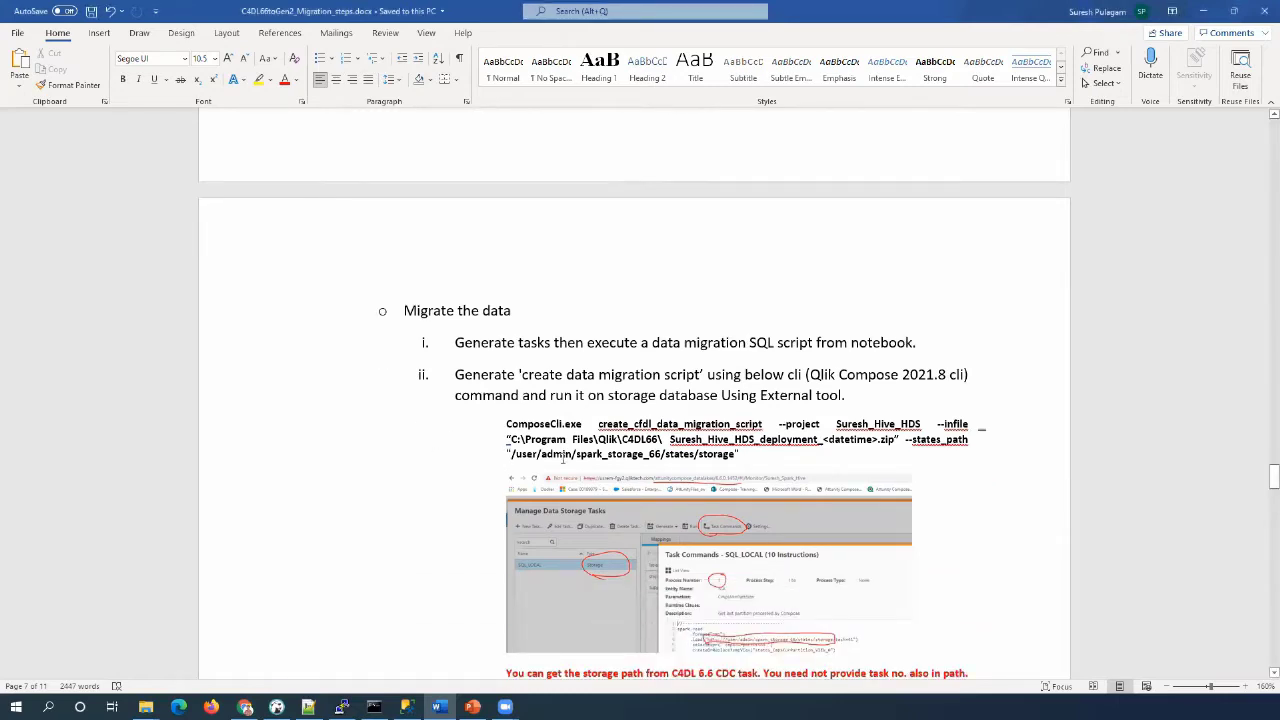
{"action": "left_click_drag", "start_coordinate": [511, 450], "coordinate": [597, 466]}
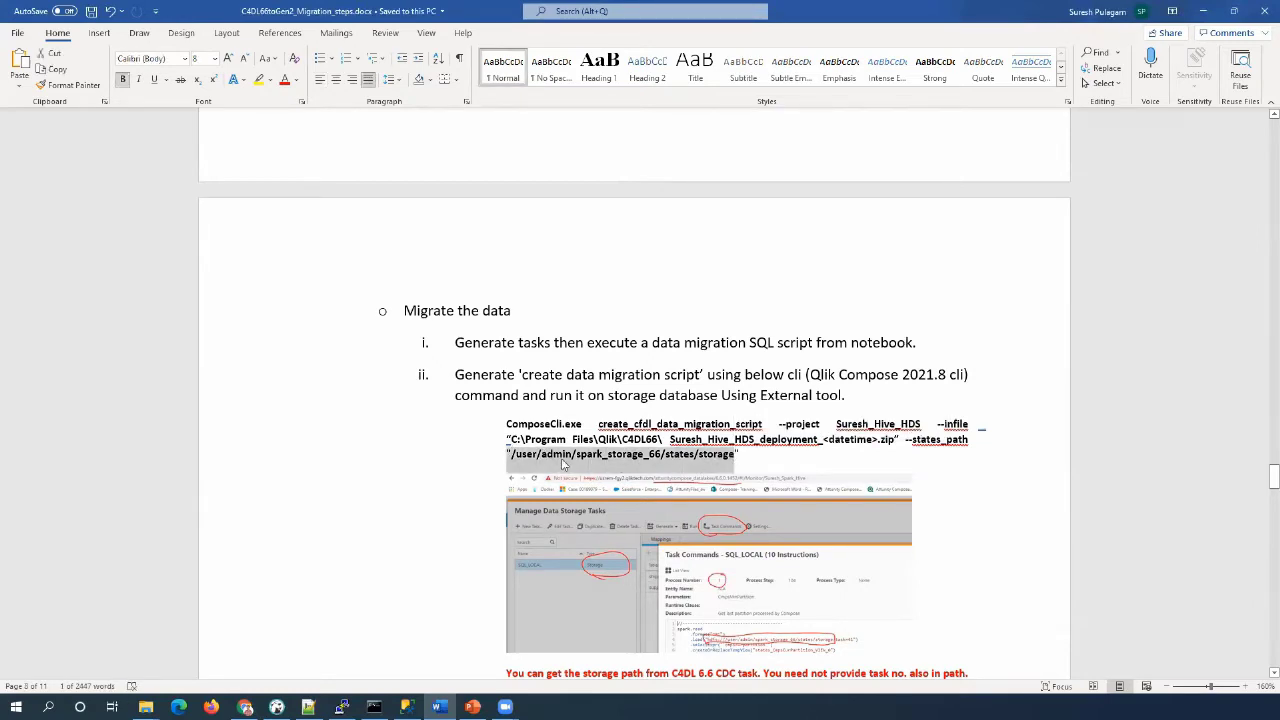
{"action": "scroll", "coordinate": [562, 463], "scroll_direction": "down", "scroll_amount": 3}
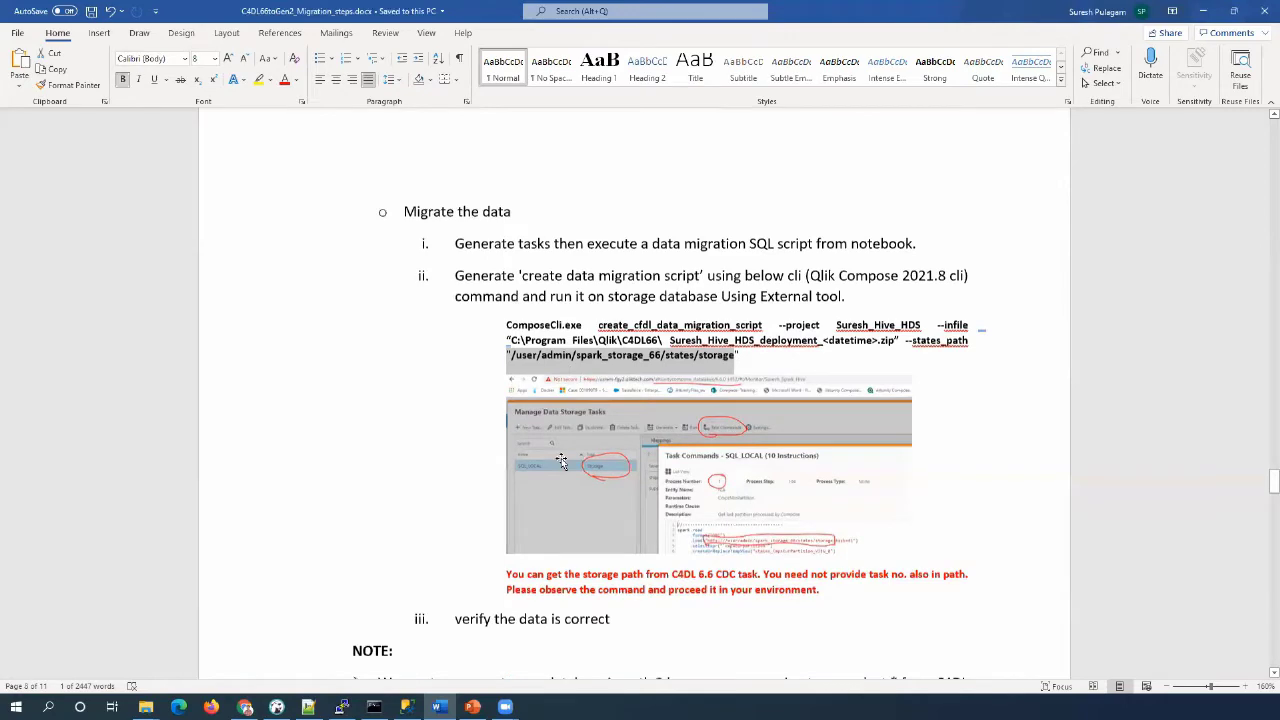
{"action": "scroll", "coordinate": [561, 458], "scroll_direction": "down", "scroll_amount": 3}
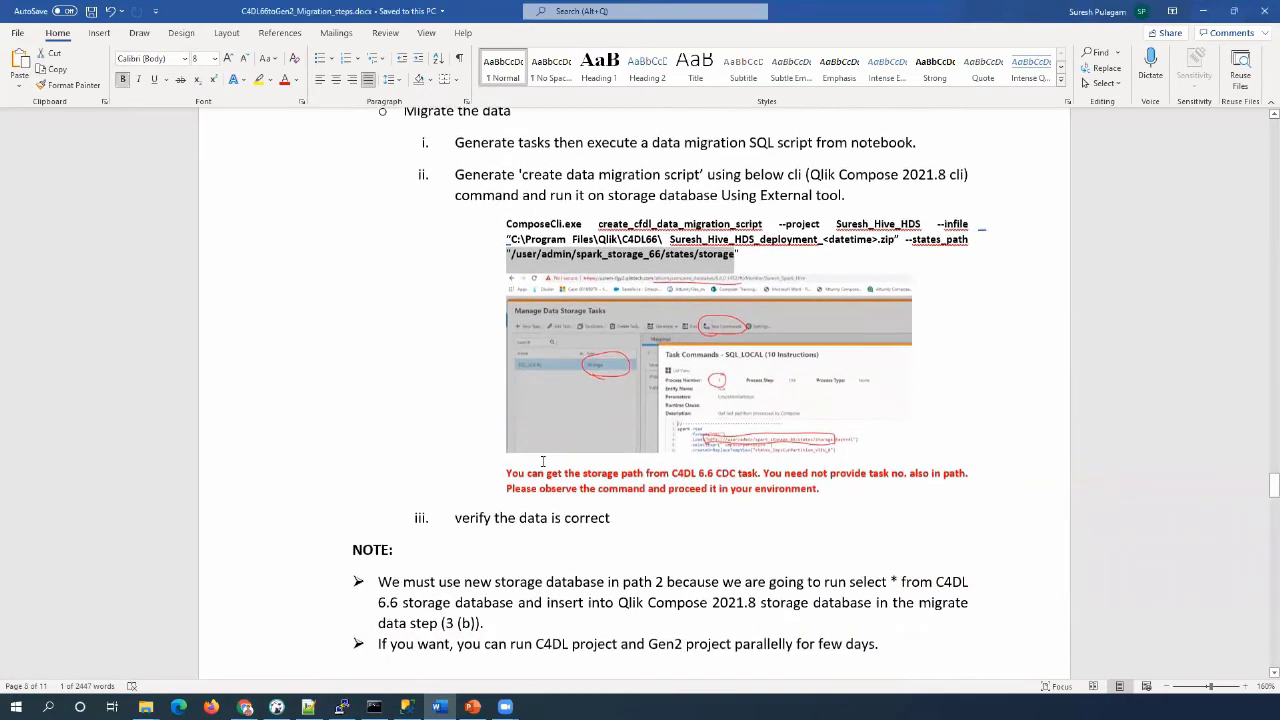
{"action": "scroll", "coordinate": [560, 385], "scroll_direction": "down", "scroll_amount": 2}
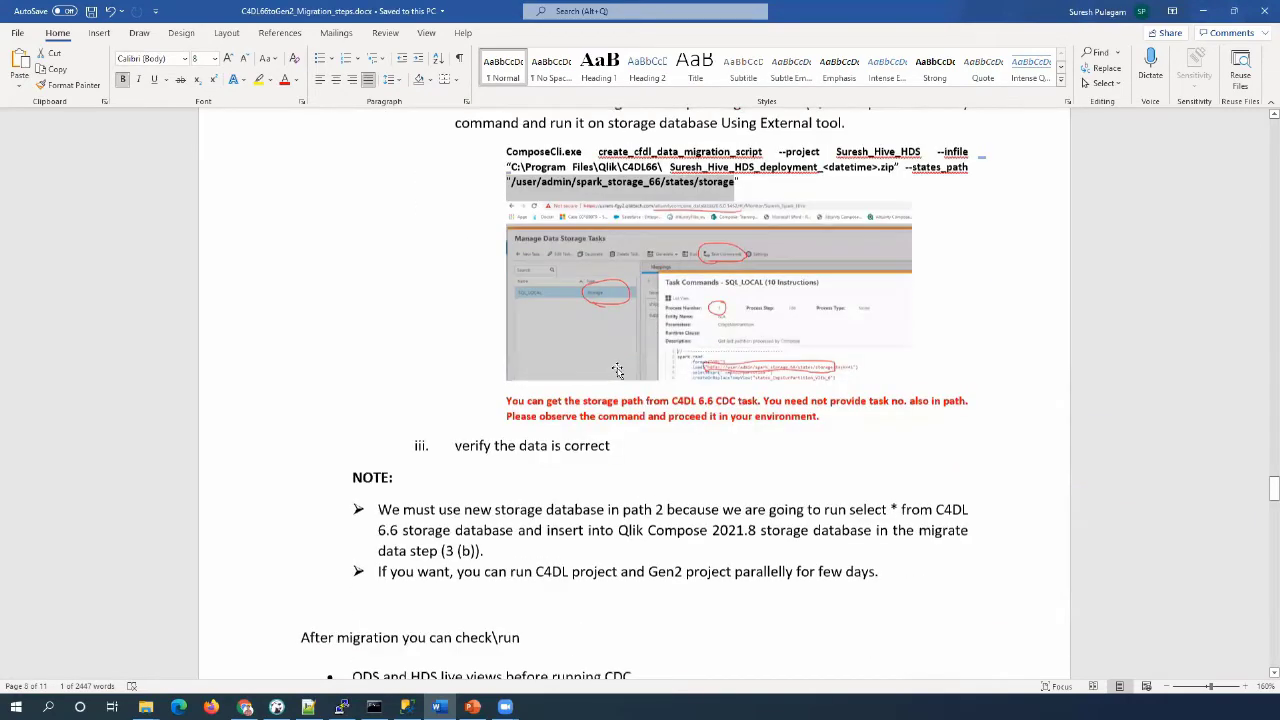
{"action": "scroll", "coordinate": [451, 380], "scroll_direction": "up", "scroll_amount": 1}
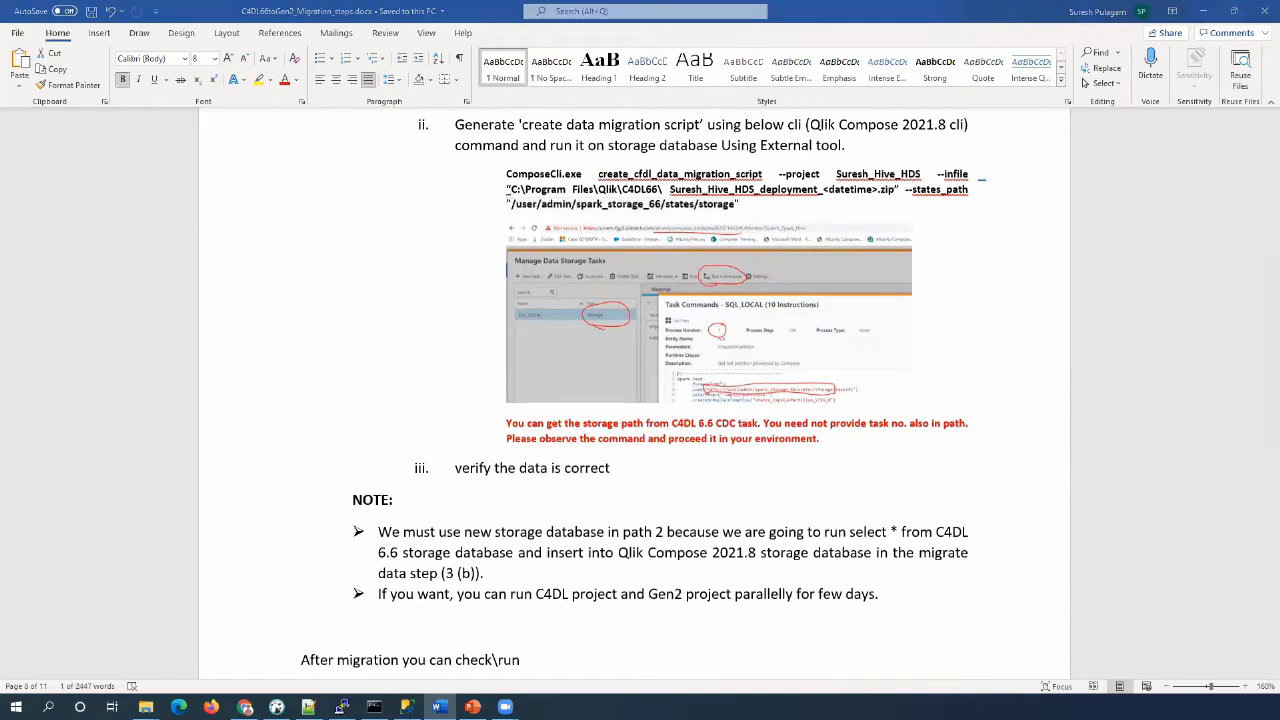
{"action": "key", "text": "alt+Tab"}
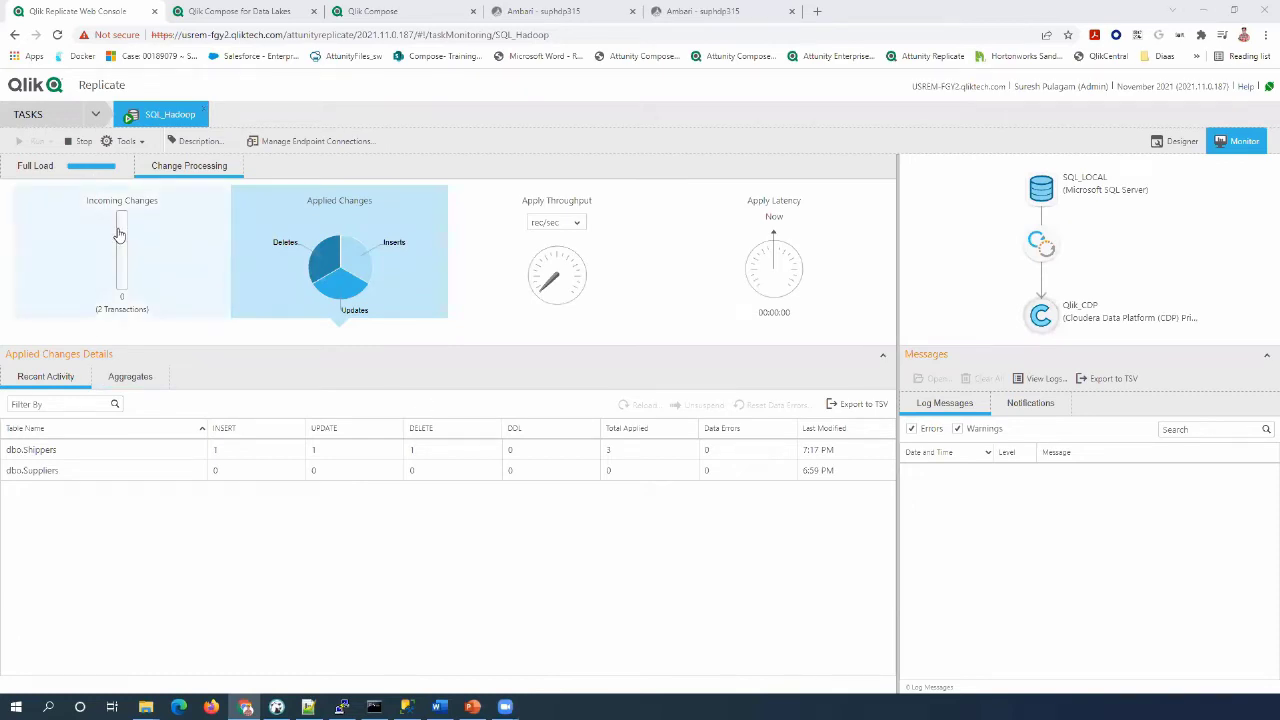
Check the 3 changes applied to dbo.Shippers, then go to the Suresh_Spark_Hive project in Compose for Data Lakes
{"action": "left_click", "coordinate": [178, 456]}
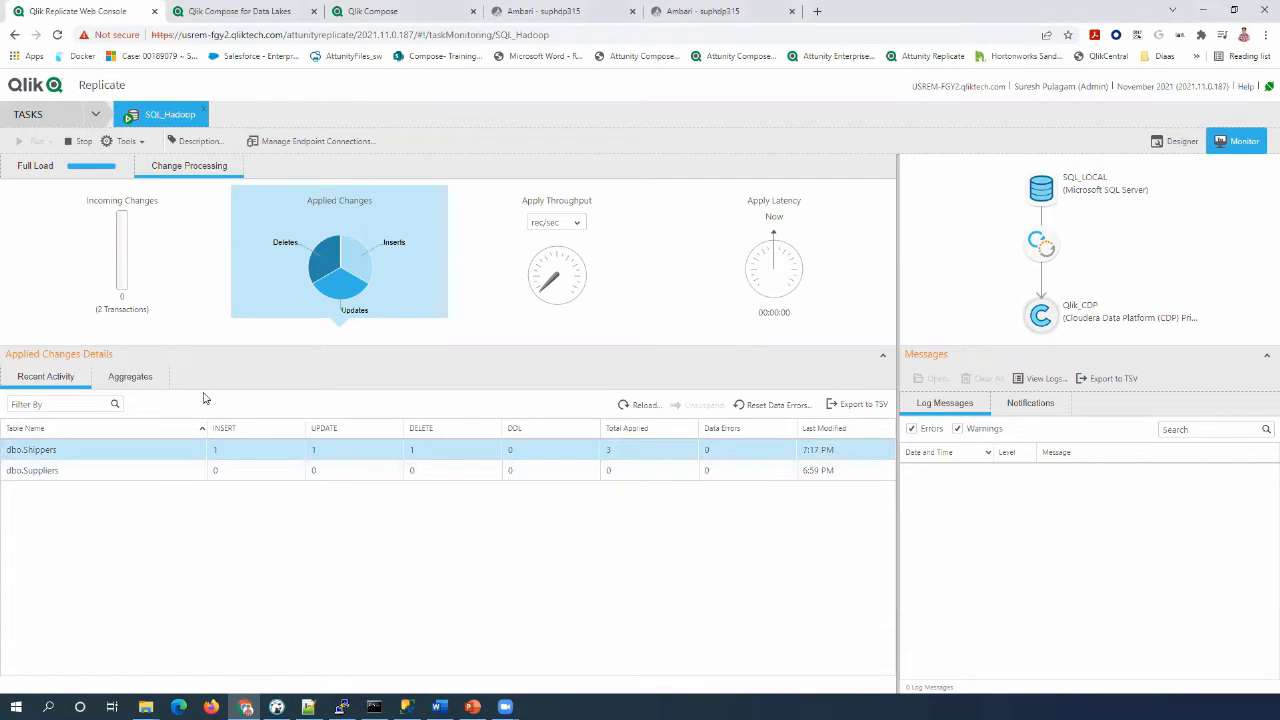
{"action": "left_click_drag", "start_coordinate": [50, 450], "coordinate": [26, 450]}
{"action": "left_click", "coordinate": [258, 12]}
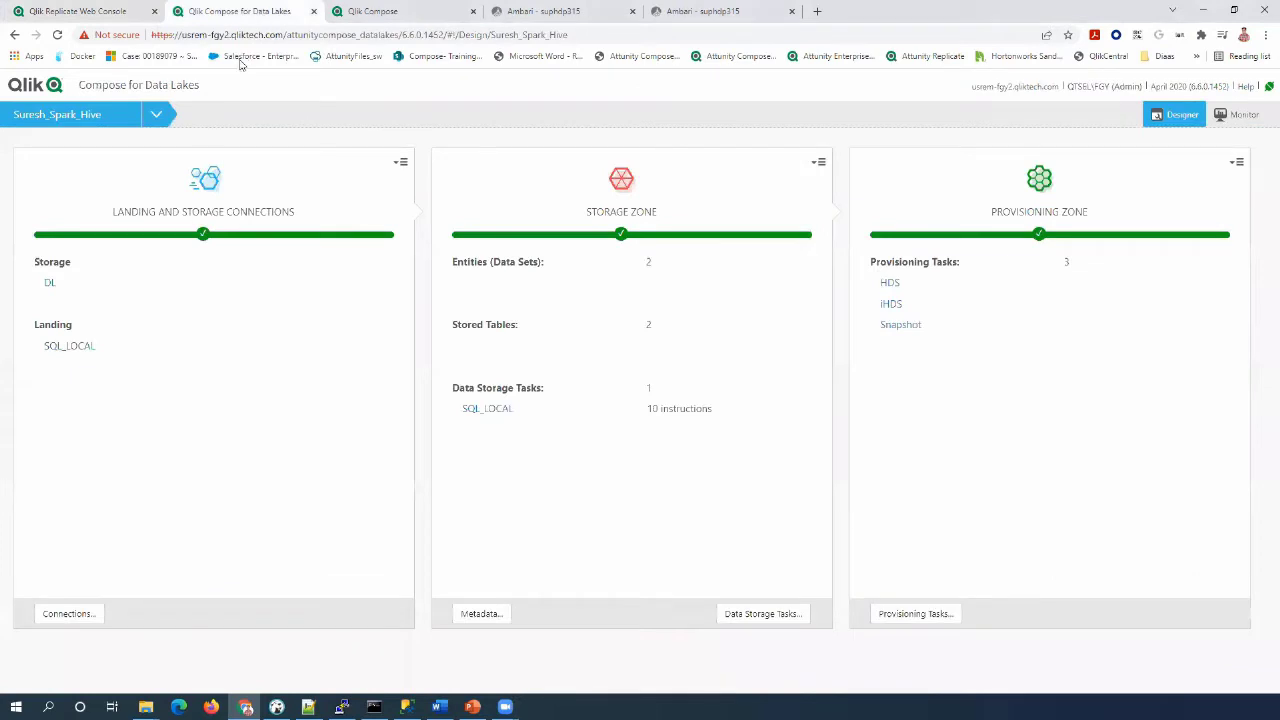
{"action": "left_click", "coordinate": [157, 117]}
{"action": "left_click", "coordinate": [165, 134]}
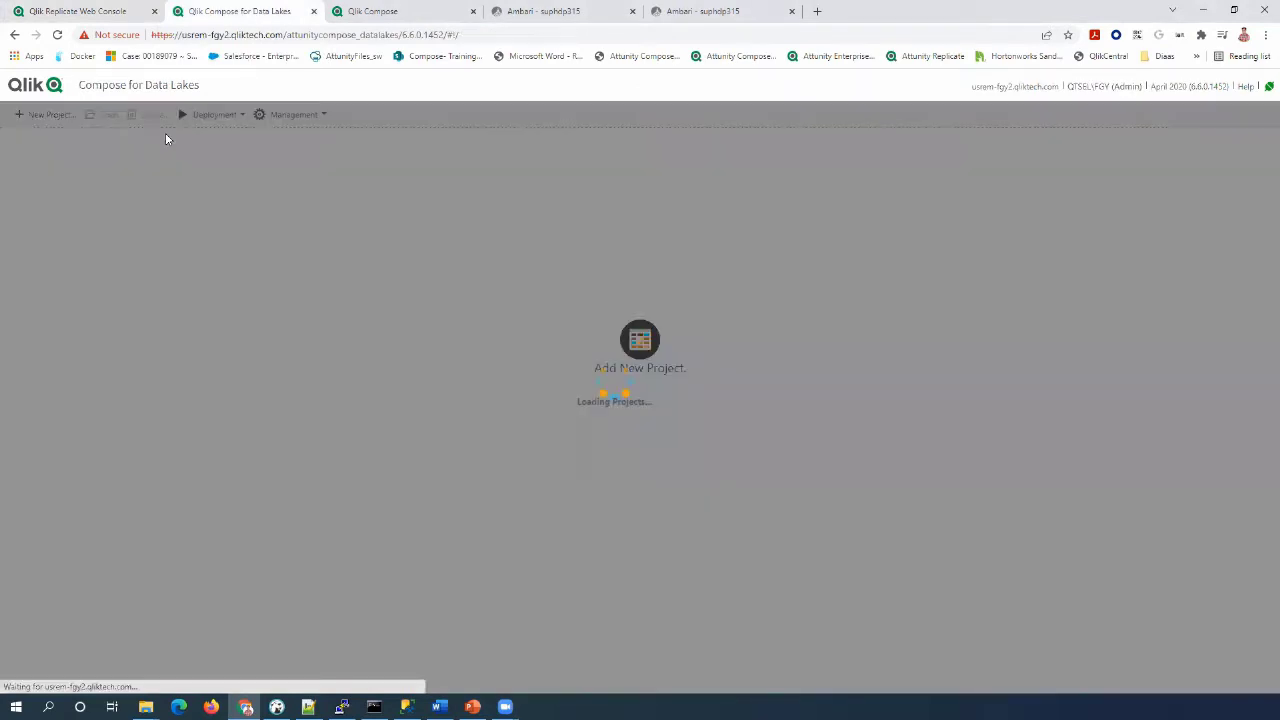
{"action": "left_click", "coordinate": [323, 117]}
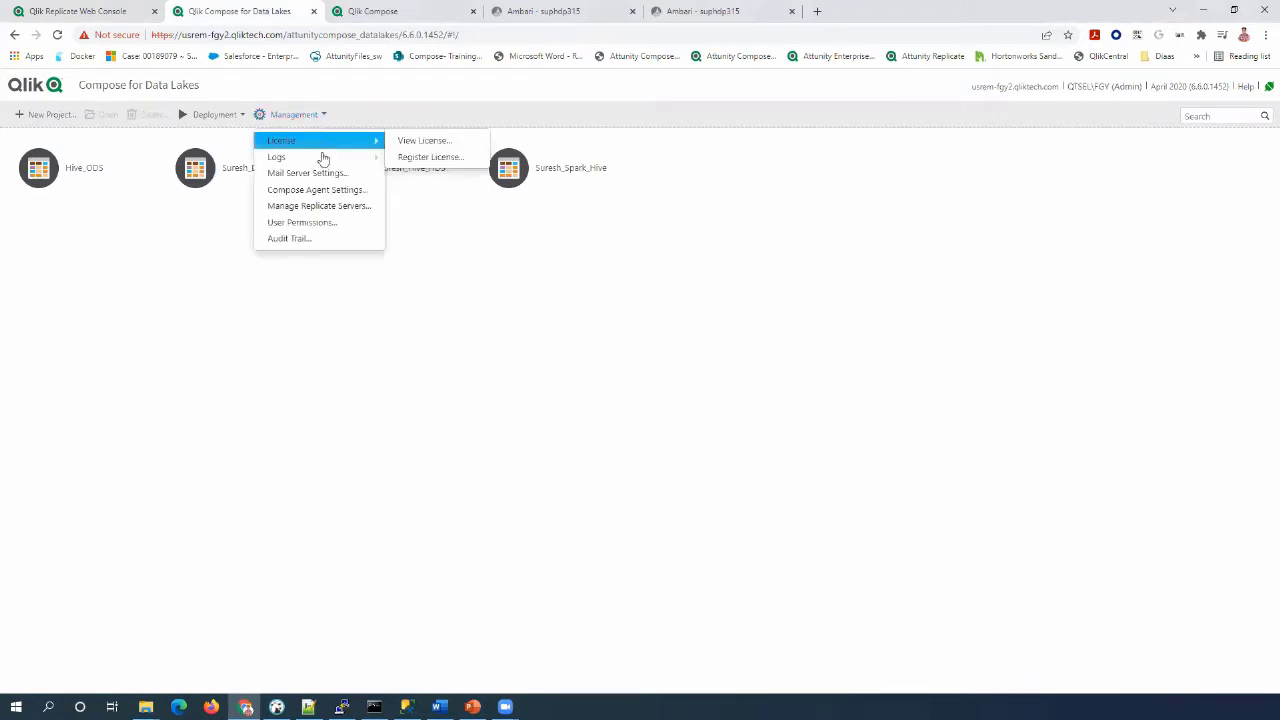
{"action": "left_click", "coordinate": [317, 190]}
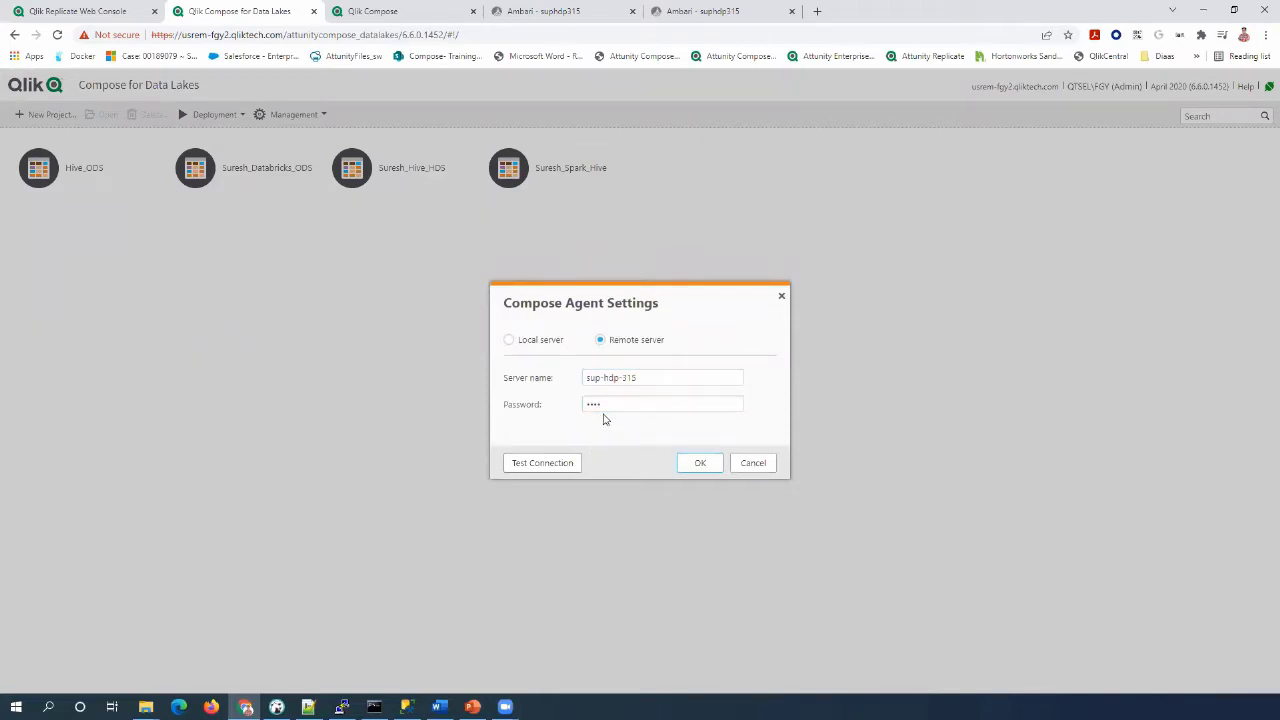
{"action": "left_click", "coordinate": [752, 462]}
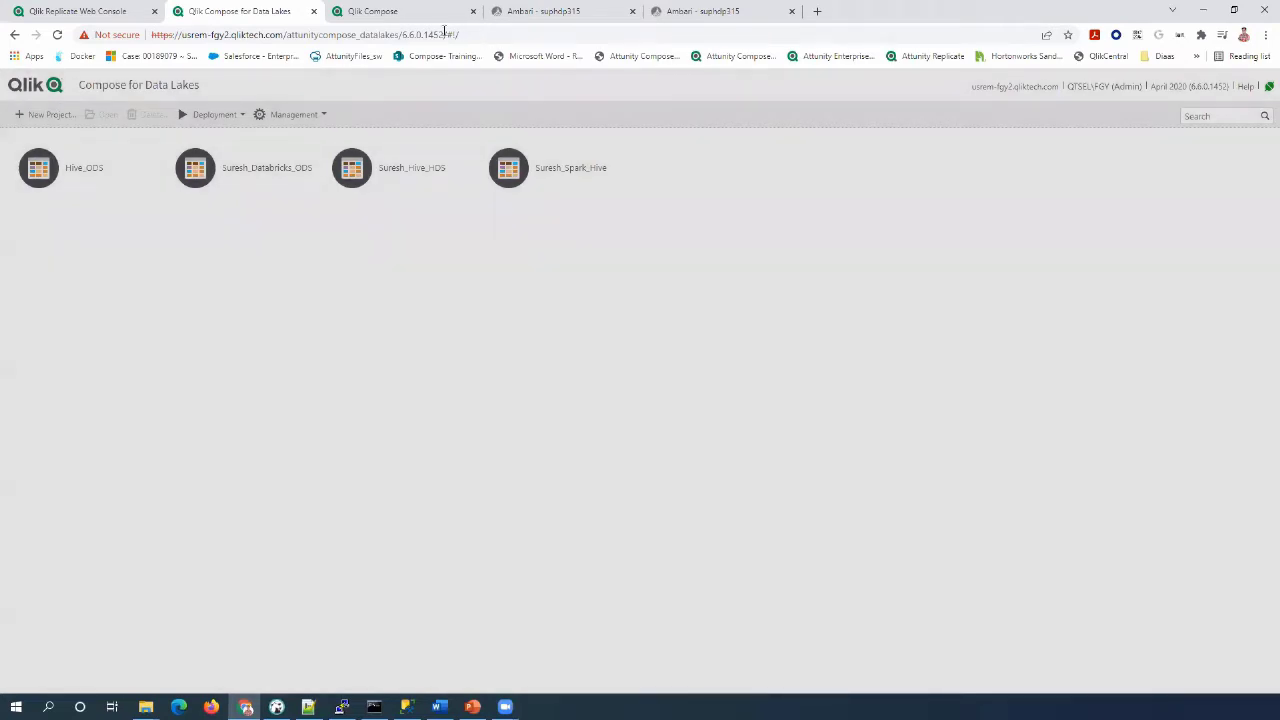
{"action": "left_click", "coordinate": [415, 14]}
{"action": "left_click", "coordinate": [323, 116]}
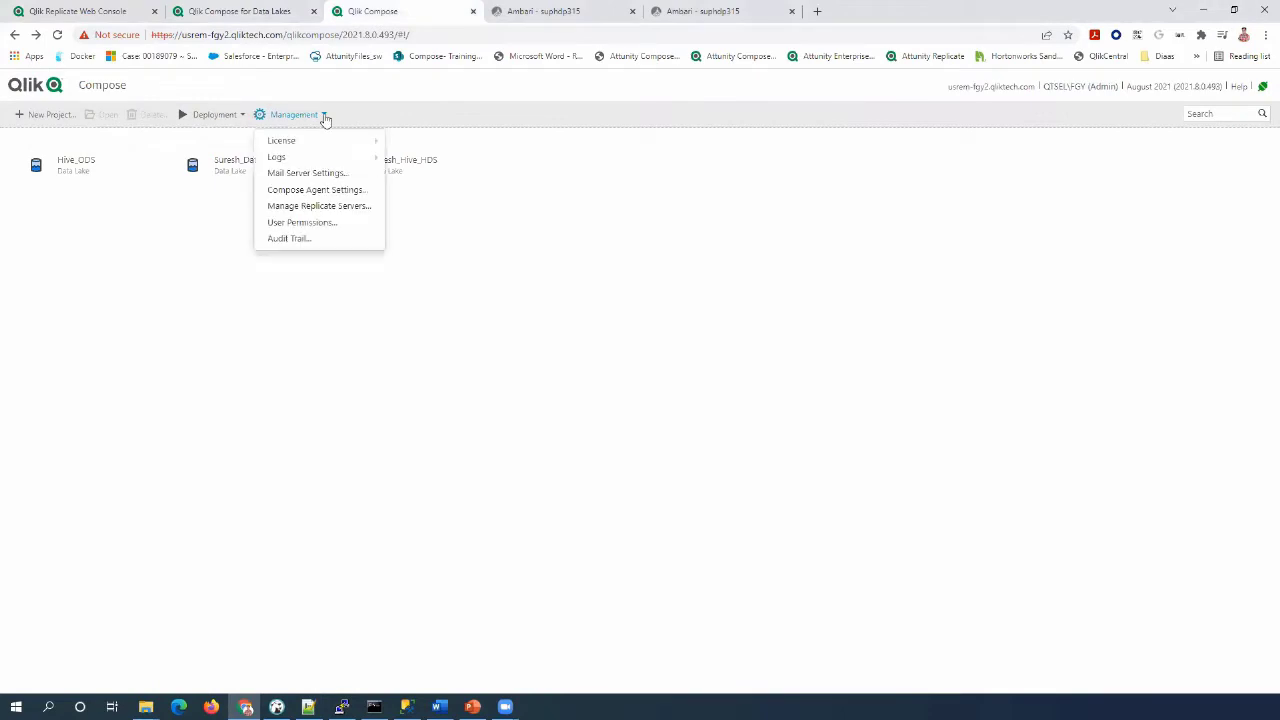
{"action": "left_click", "coordinate": [336, 193]}
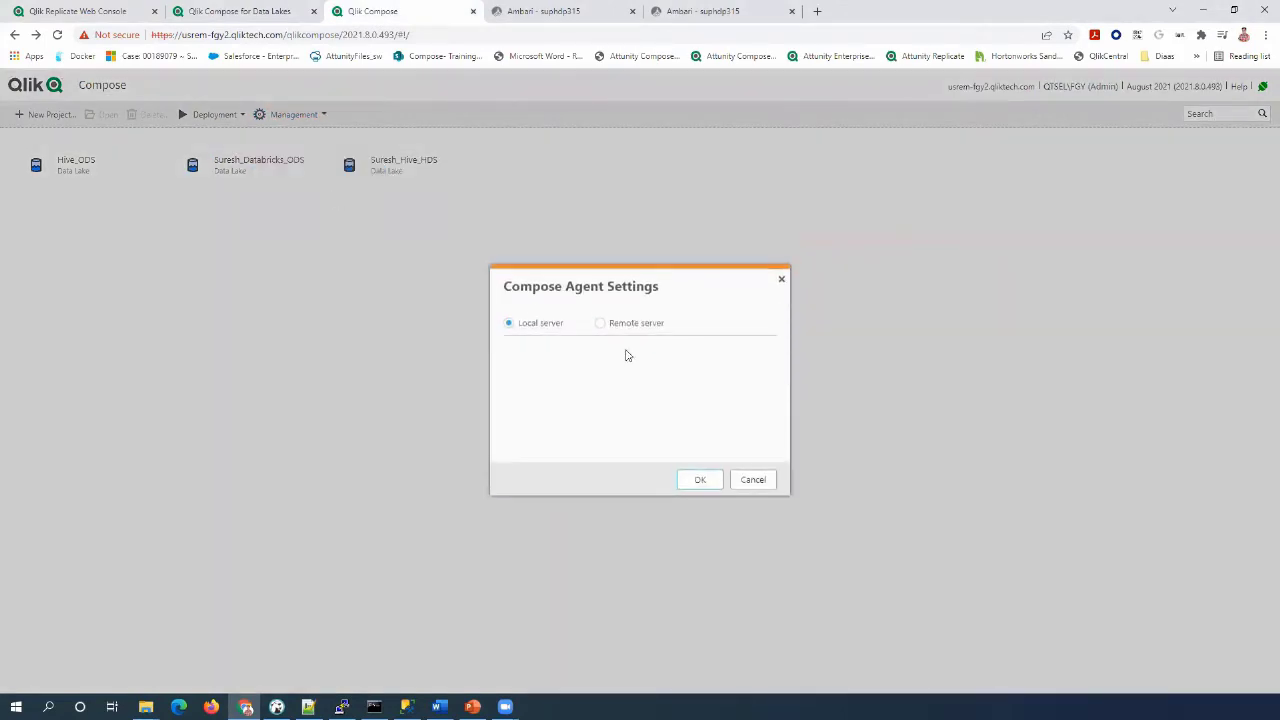
{"action": "left_click", "coordinate": [753, 481]}
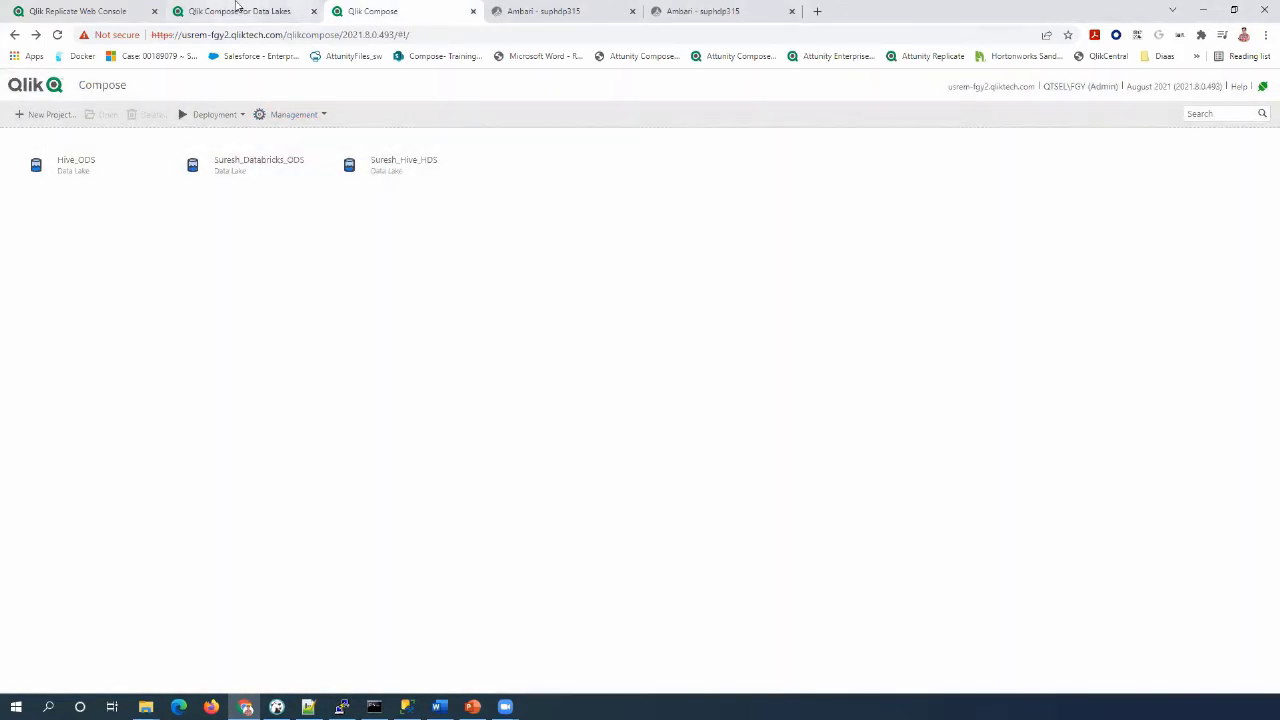
{"action": "left_click", "coordinate": [238, 9]}
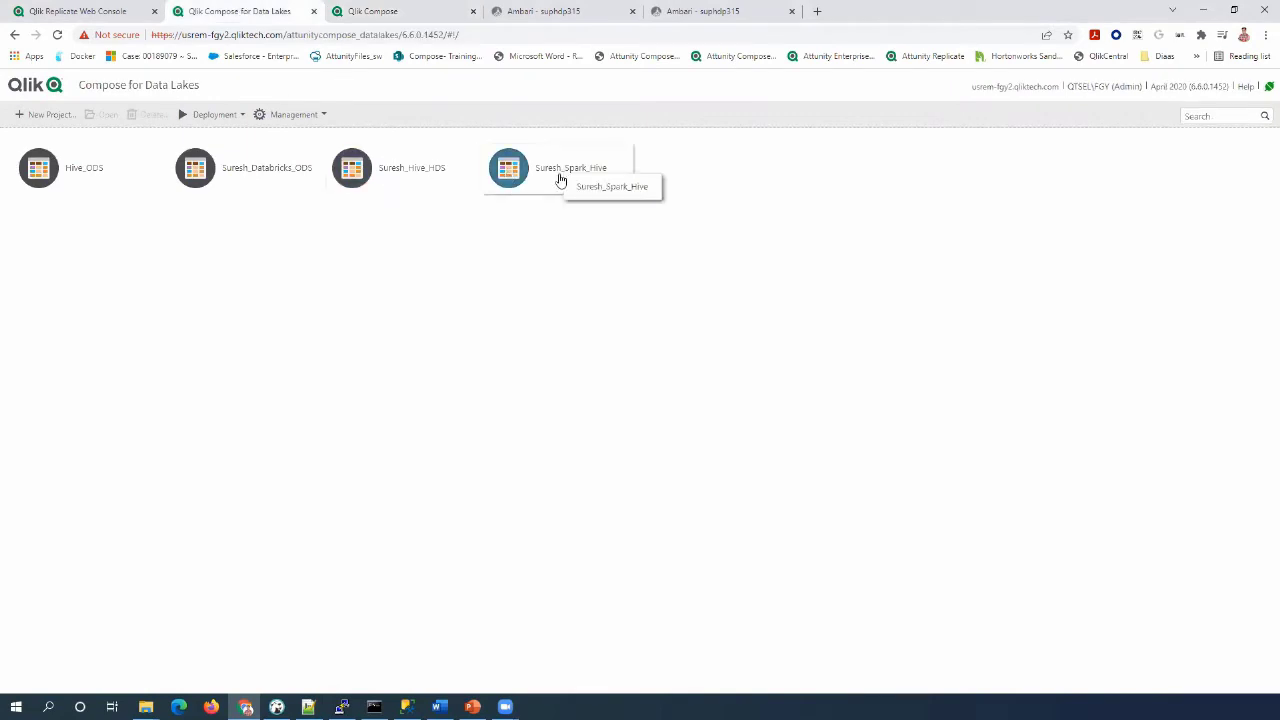
{"action": "double_click", "coordinate": [560, 180]}
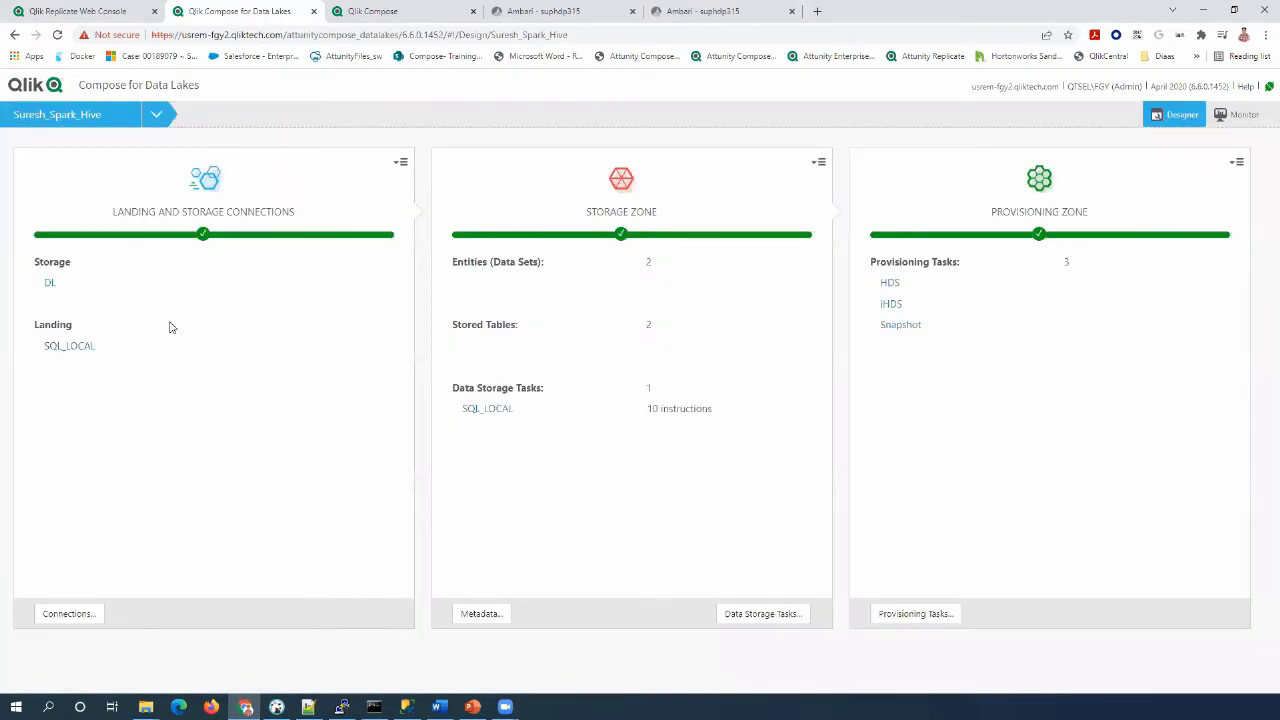
In the Monitor view, review the run status of the HDS, iHDS, Snapshot and SQL_LOCAL tasks
{"action": "left_click", "coordinate": [1240, 116]}
{"action": "left_click", "coordinate": [194, 238]}
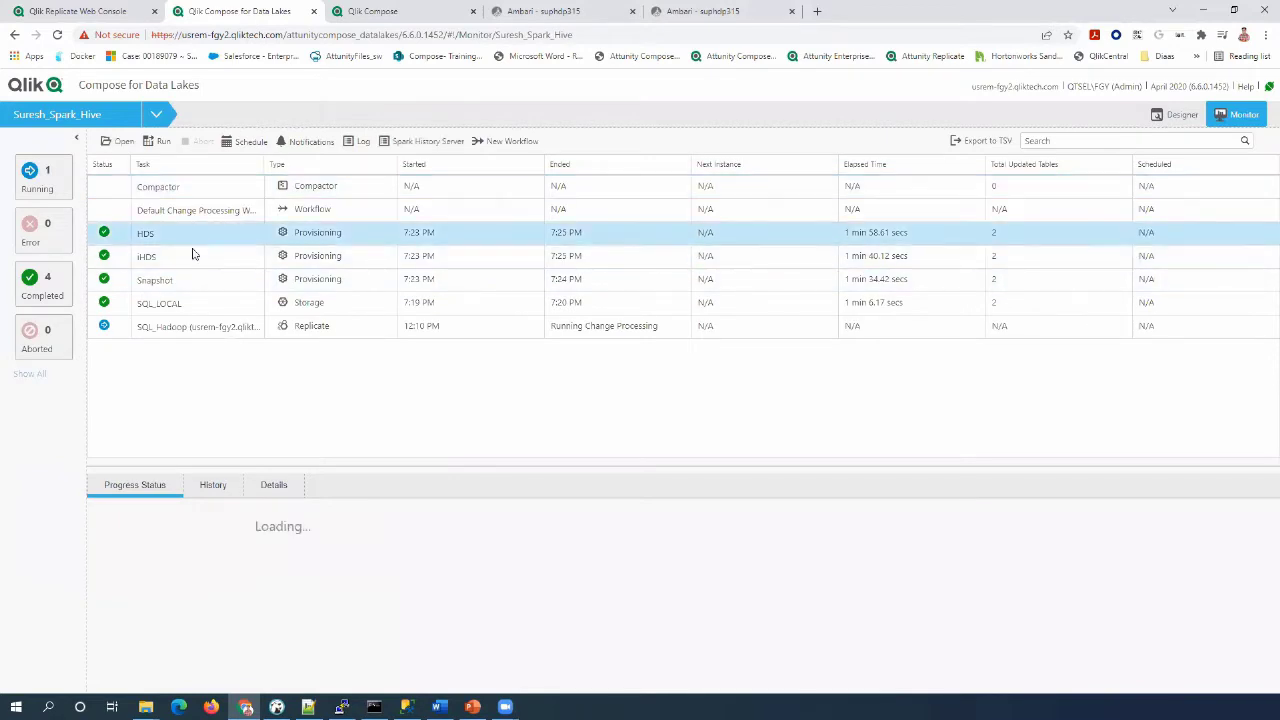
{"action": "left_click", "coordinate": [190, 258]}
{"action": "left_click", "coordinate": [190, 282]}
{"action": "left_click", "coordinate": [190, 305]}
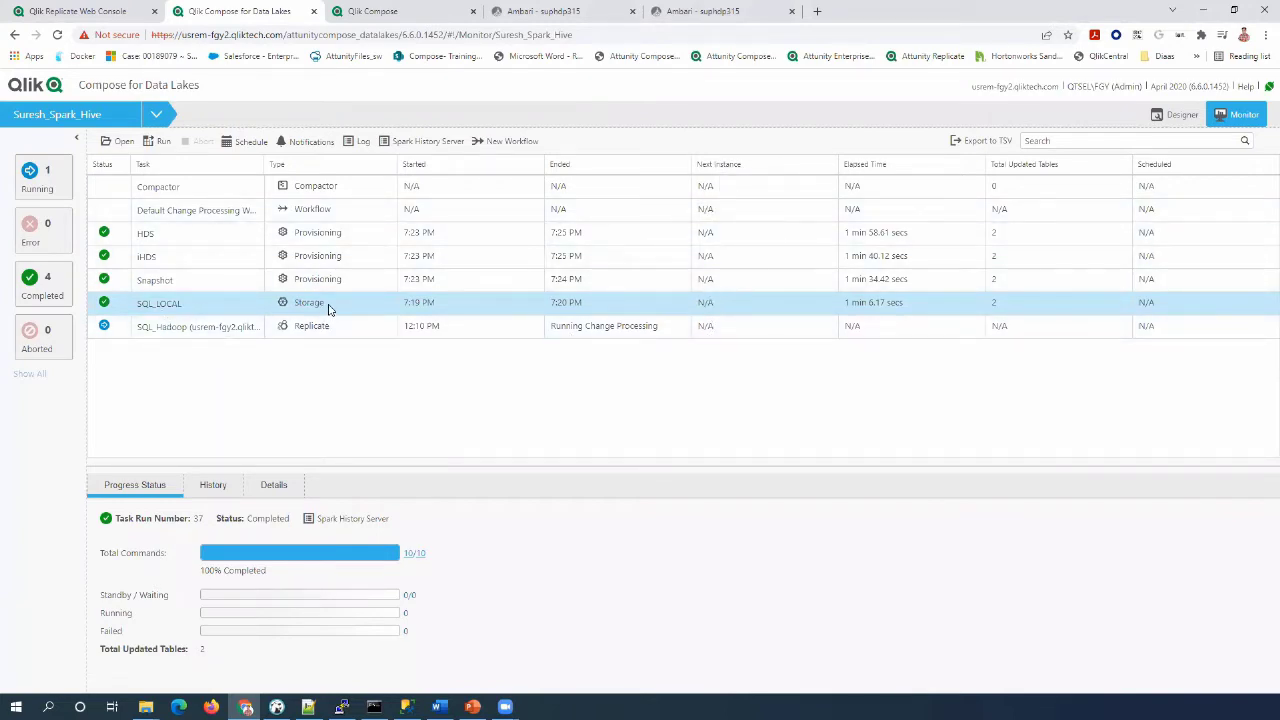
{"action": "left_click_drag", "start_coordinate": [329, 307], "coordinate": [249, 308]}
Rerun the SQL_LOCAL storage task until it completes in 50.02 secs with 0 tables updated
{"action": "left_click", "coordinate": [223, 306]}
{"action": "left_click", "coordinate": [159, 144]}
{"action": "left_click", "coordinate": [401, 188]}
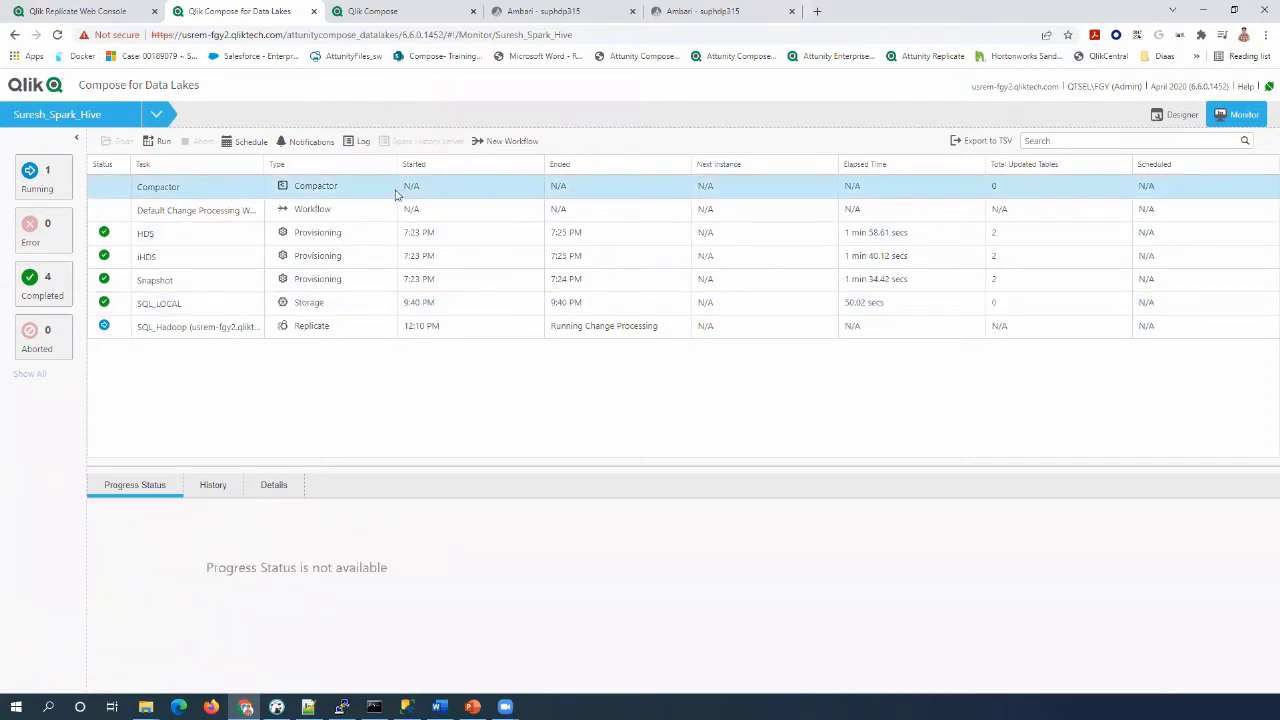
{"action": "left_click", "coordinate": [372, 308]}
Run the shippers_delta query, getting UPS 1008, USPS 9 and FedEx 8, and compare against SSMS's Shippers table
{"action": "key", "text": "alt+Tab"}
{"action": "scroll", "coordinate": [507, 318], "scroll_direction": "down", "scroll_amount": 1}
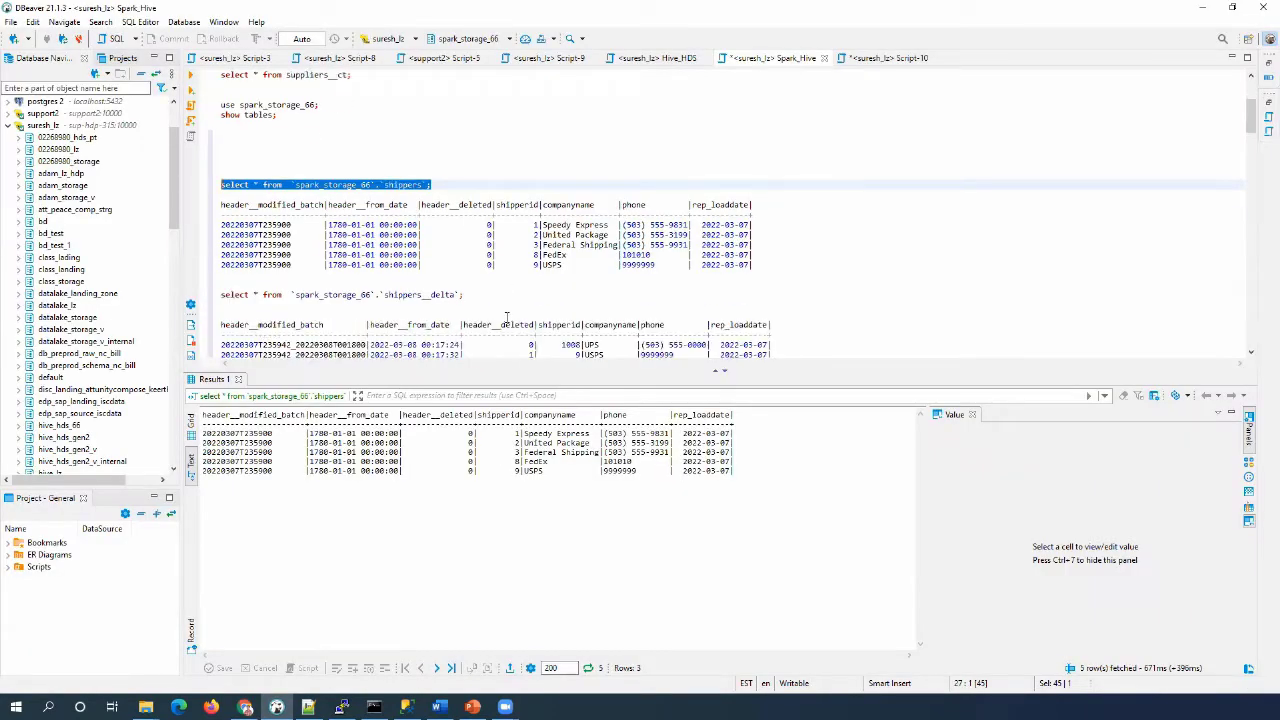
{"action": "left_click_drag", "start_coordinate": [465, 295], "coordinate": [220, 295]}
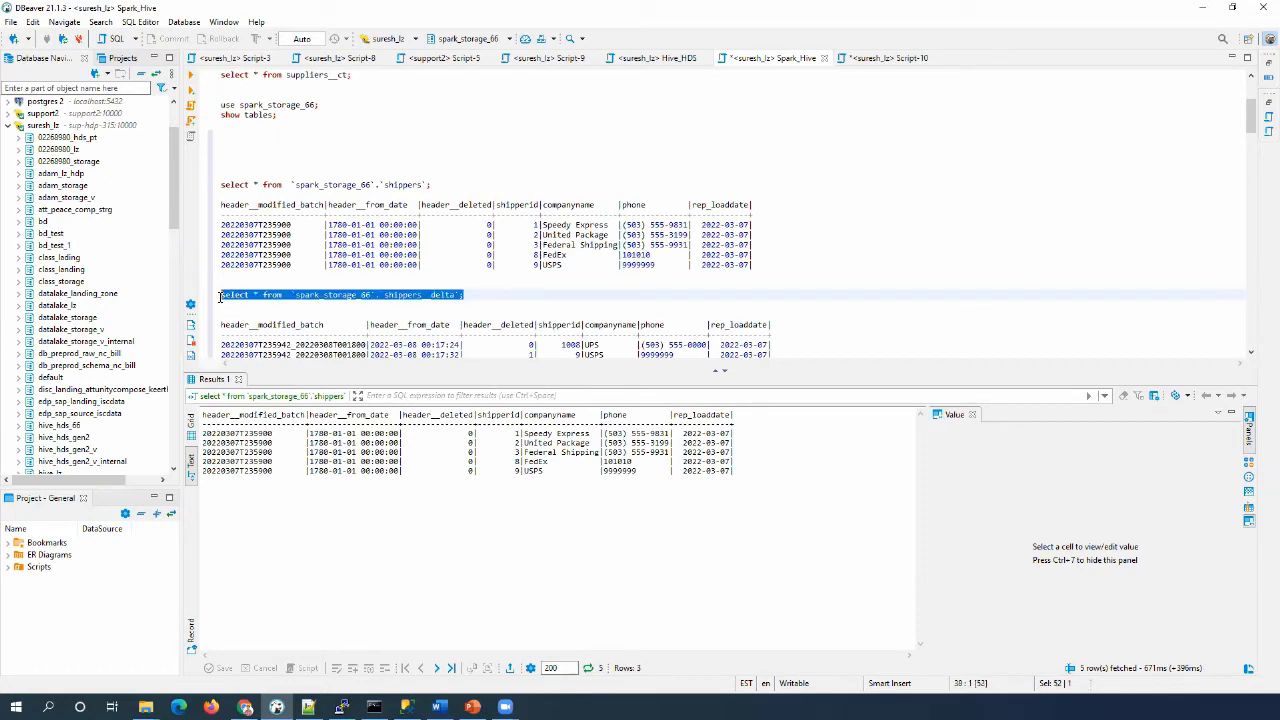
{"action": "left_click", "coordinate": [192, 89]}
{"action": "scroll", "coordinate": [522, 273], "scroll_direction": "down", "scroll_amount": 2}
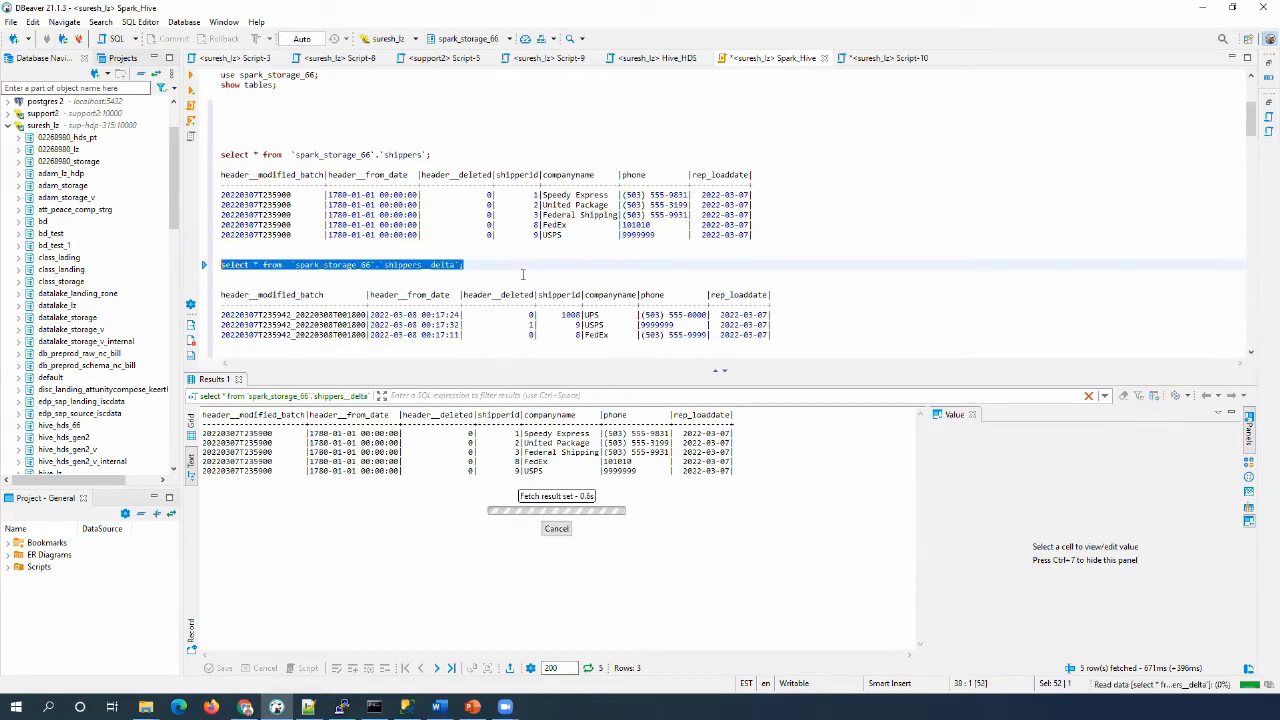
{"action": "scroll", "coordinate": [522, 273], "scroll_direction": "down", "scroll_amount": 4}
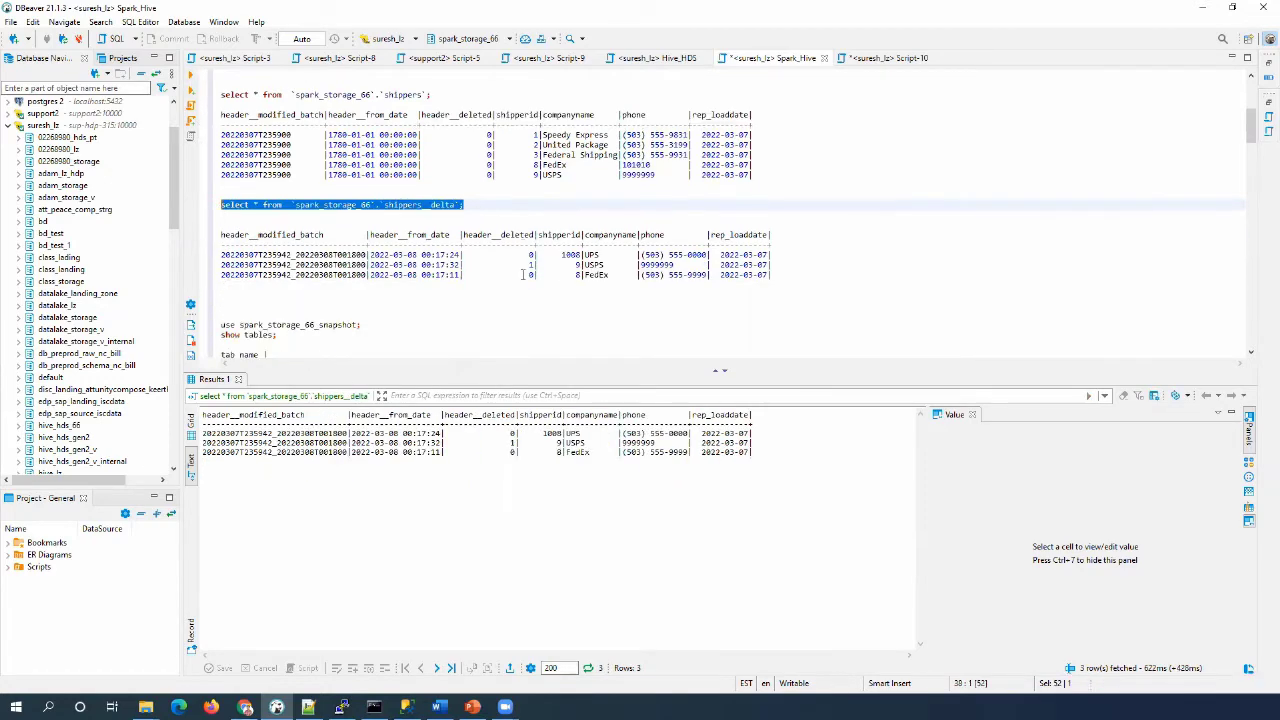
{"action": "scroll", "coordinate": [382, 274], "scroll_direction": "down", "scroll_amount": 2}
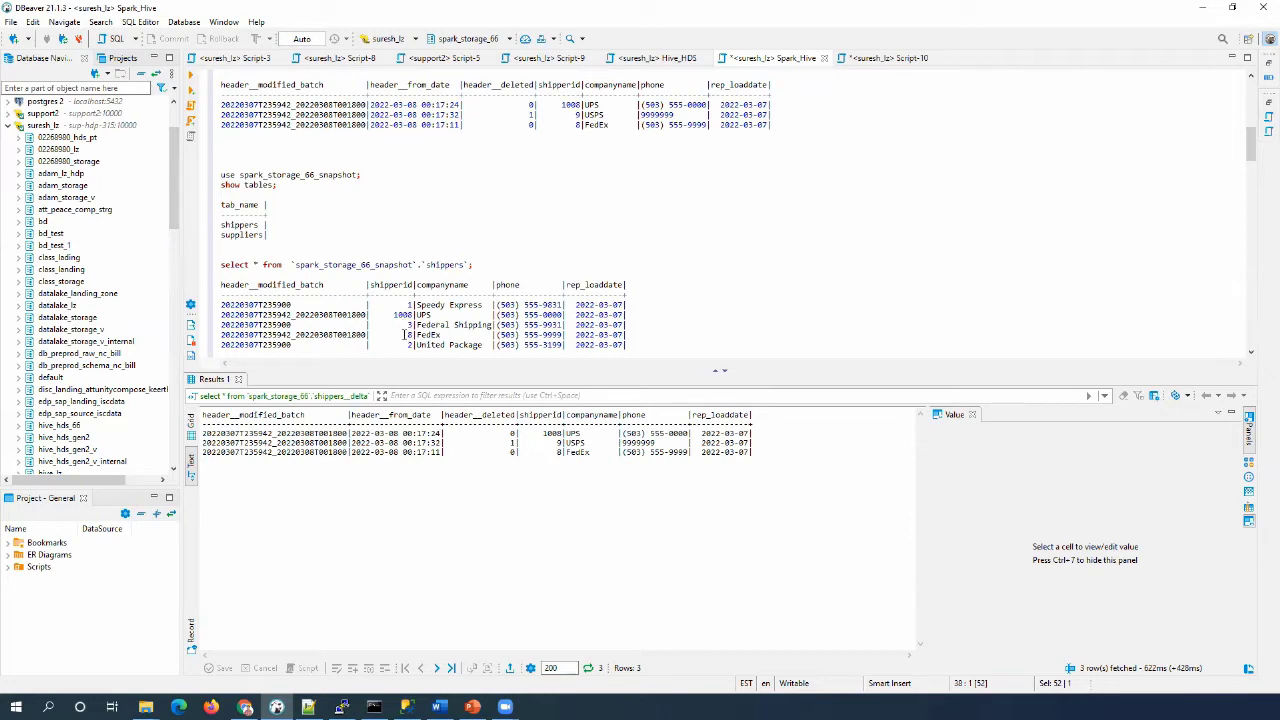
{"action": "left_click", "coordinate": [405, 706]}
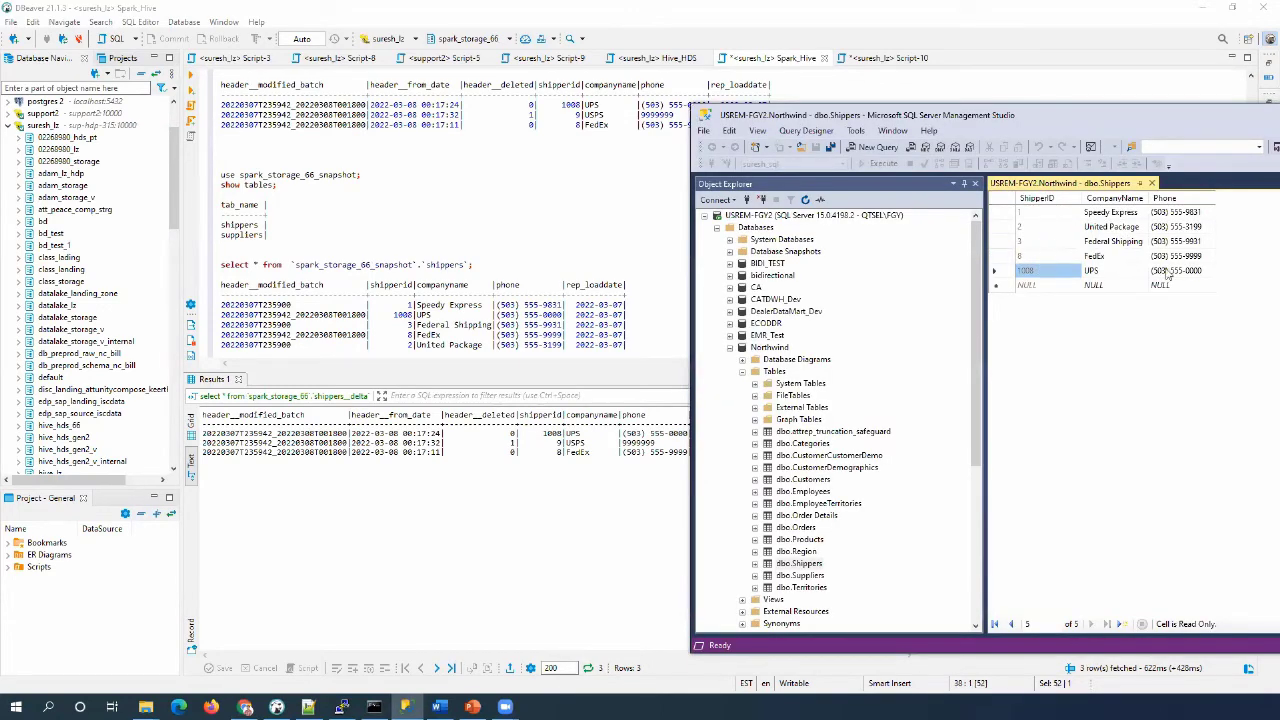
{"action": "left_click", "coordinate": [1201, 115]}
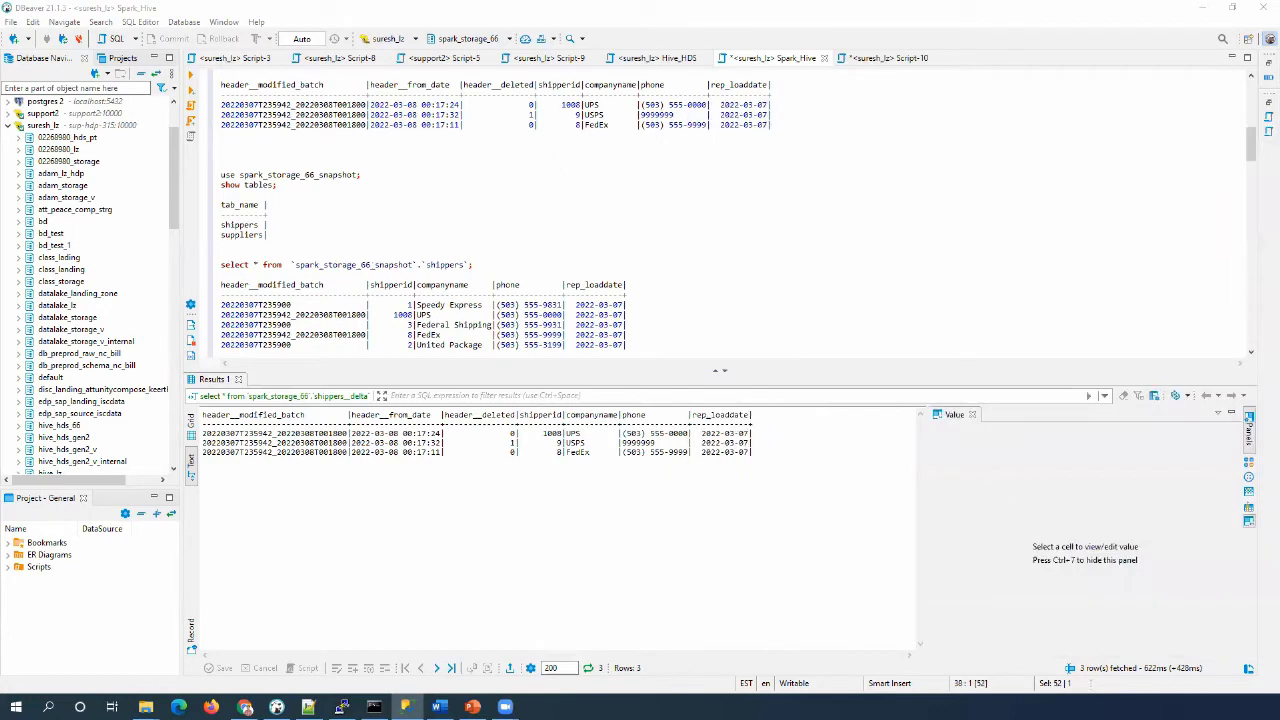
Review the spark_storage_66_hds and _ihds shippers outputs, then select the Compactor task in the Compose monitor
{"action": "scroll", "coordinate": [293, 267], "scroll_direction": "down", "scroll_amount": 4}
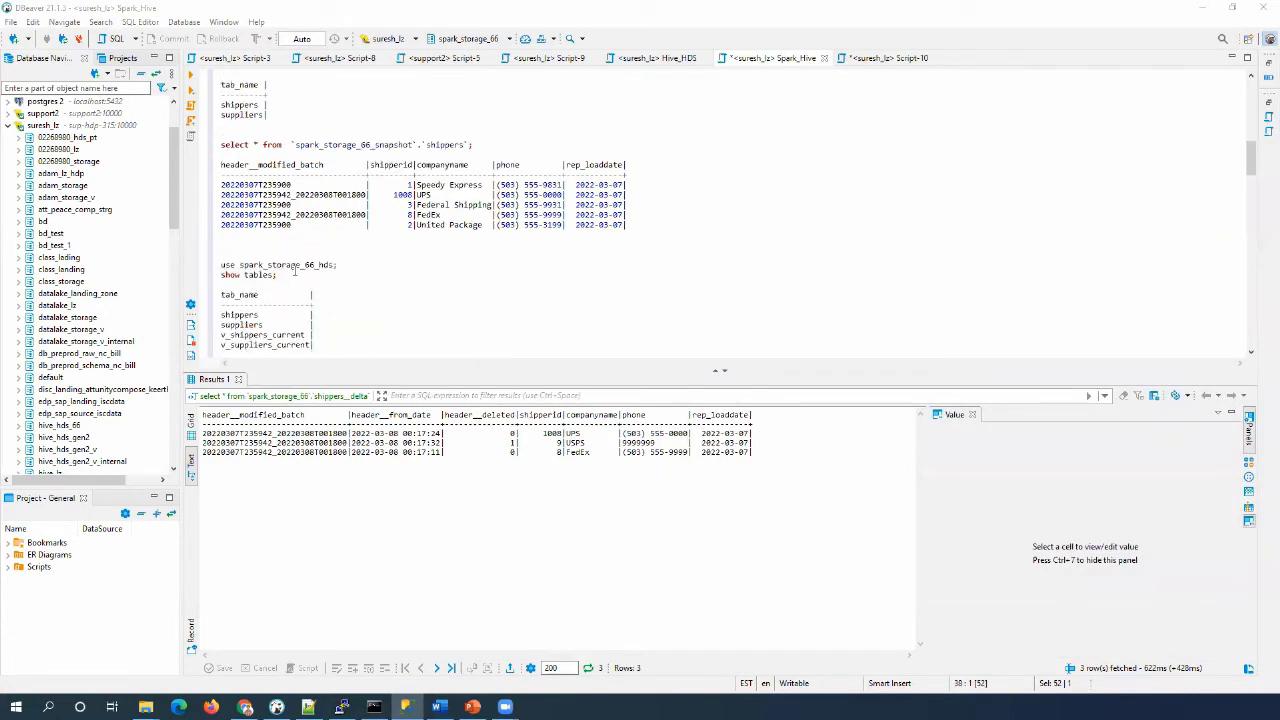
{"action": "scroll", "coordinate": [328, 272], "scroll_direction": "down", "scroll_amount": 6}
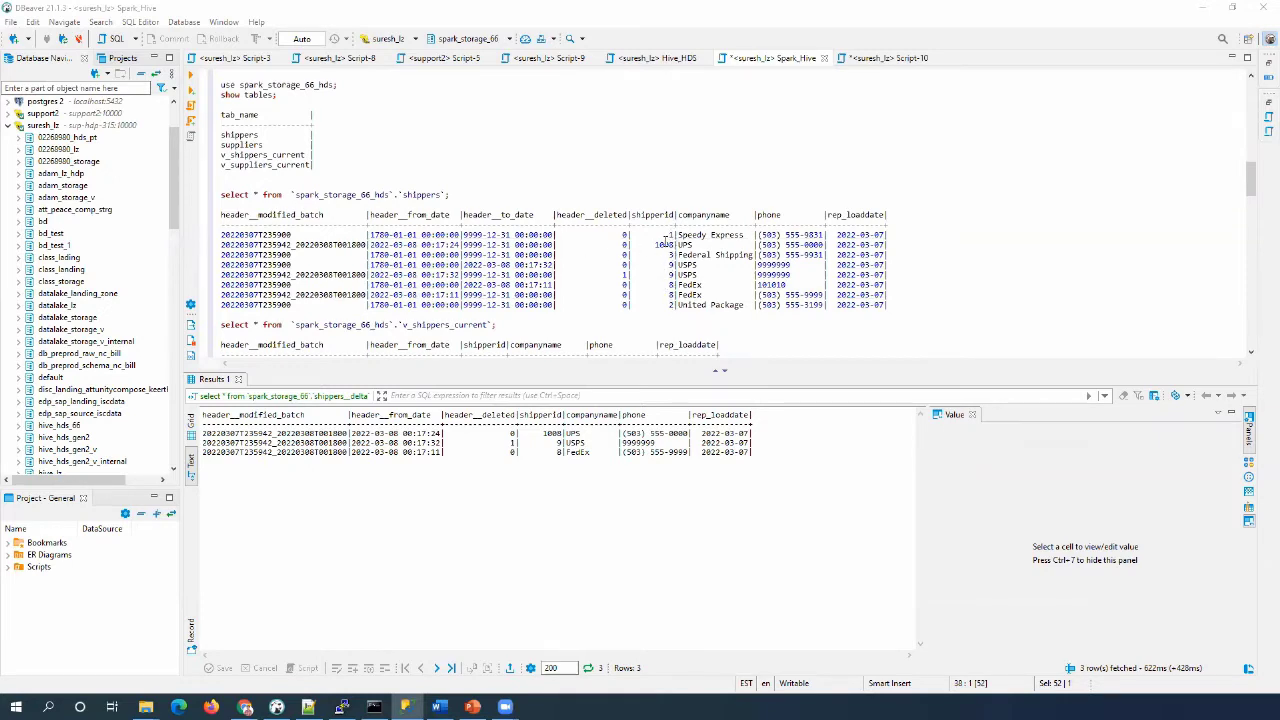
{"action": "scroll", "coordinate": [659, 313], "scroll_direction": "down", "scroll_amount": 3}
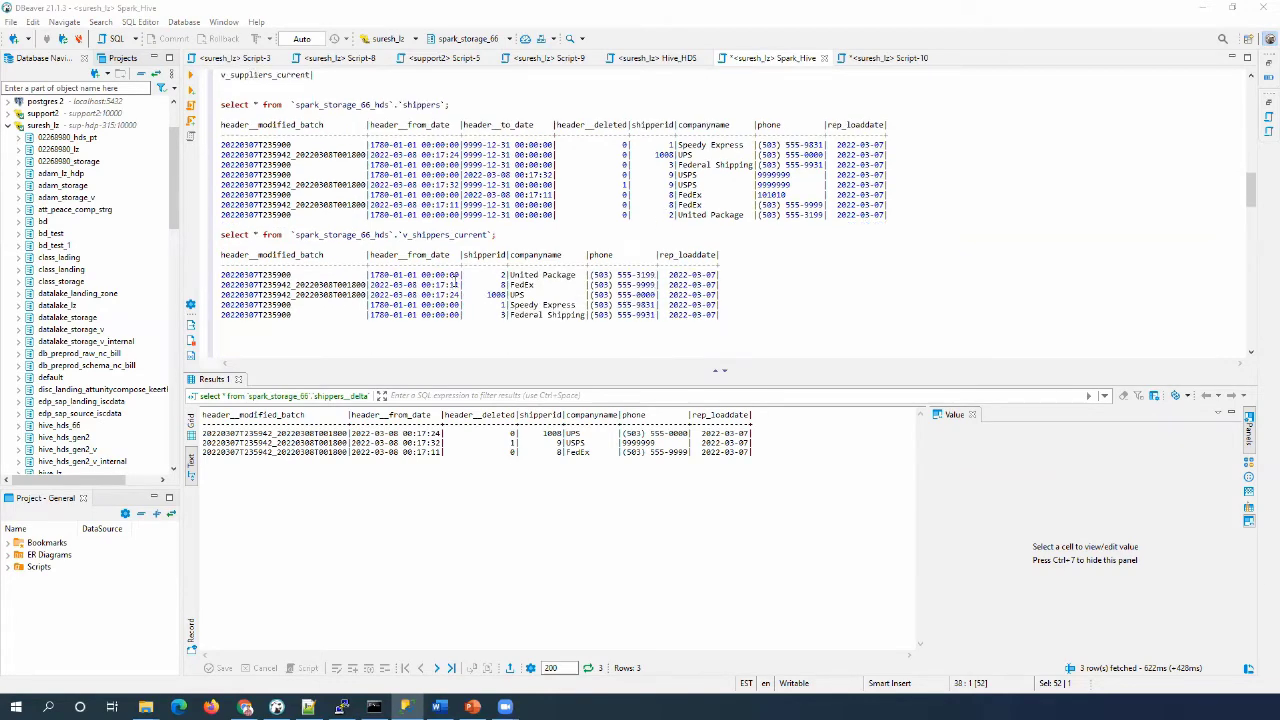
{"action": "scroll", "coordinate": [471, 285], "scroll_direction": "down", "scroll_amount": 8}
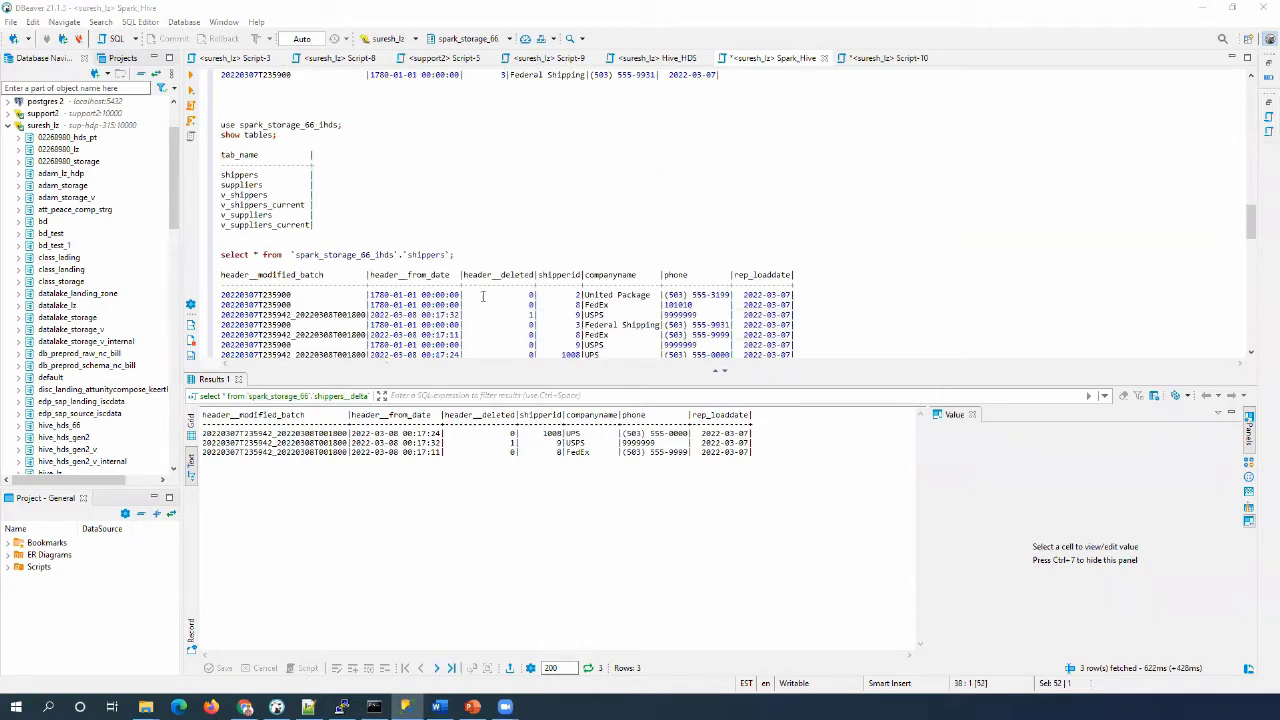
{"action": "scroll", "coordinate": [482, 296], "scroll_direction": "down", "scroll_amount": 1}
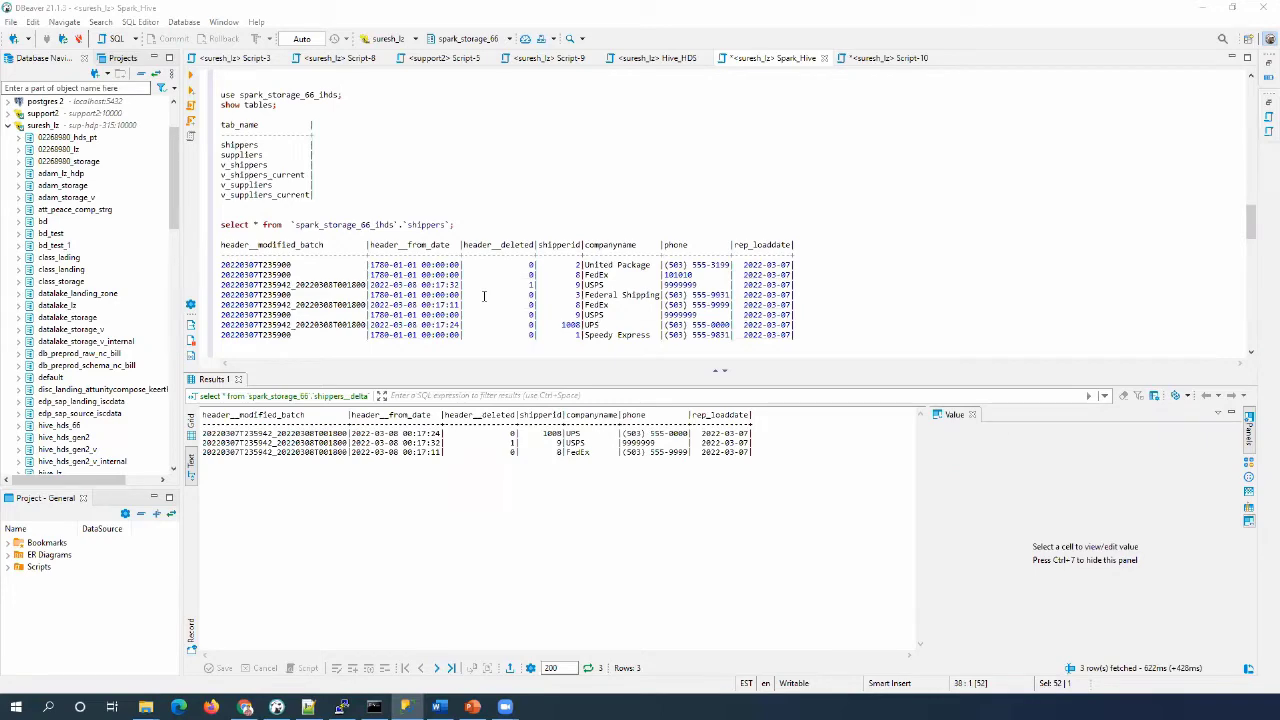
{"action": "scroll", "coordinate": [483, 296], "scroll_direction": "down", "scroll_amount": 6}
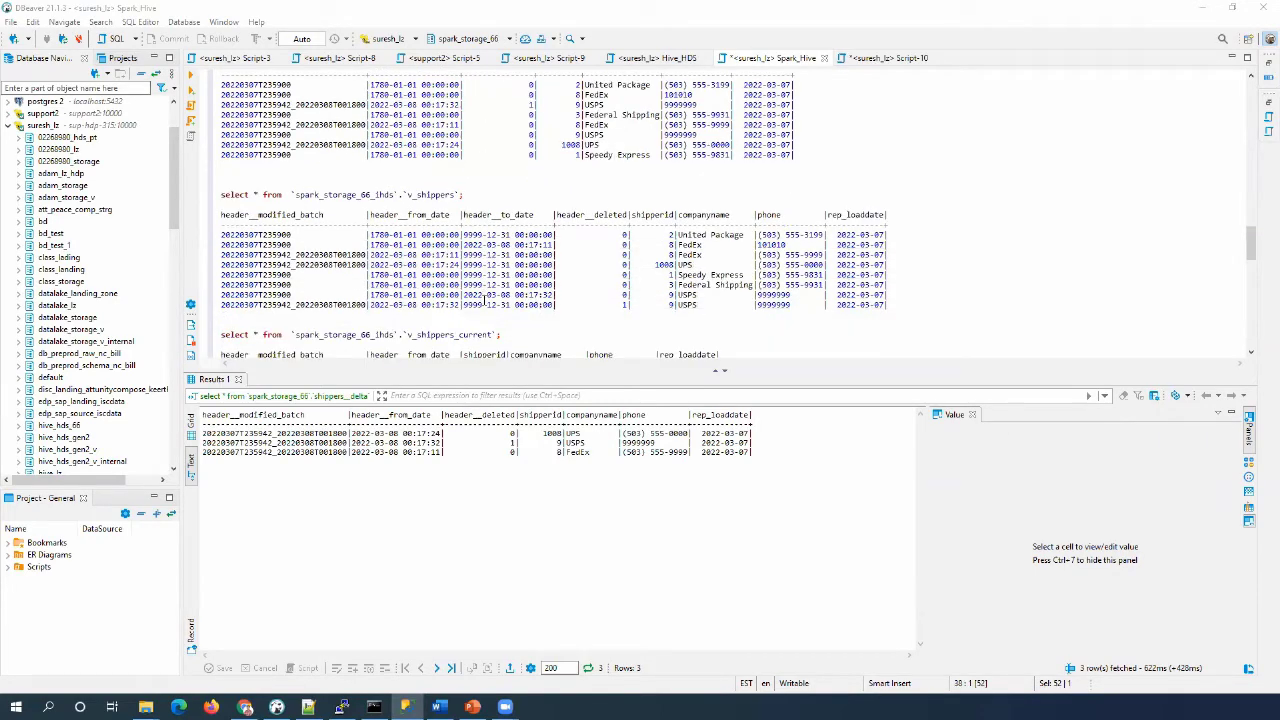
{"action": "key", "text": "alt+Tab"}
{"action": "left_click", "coordinate": [284, 194]}
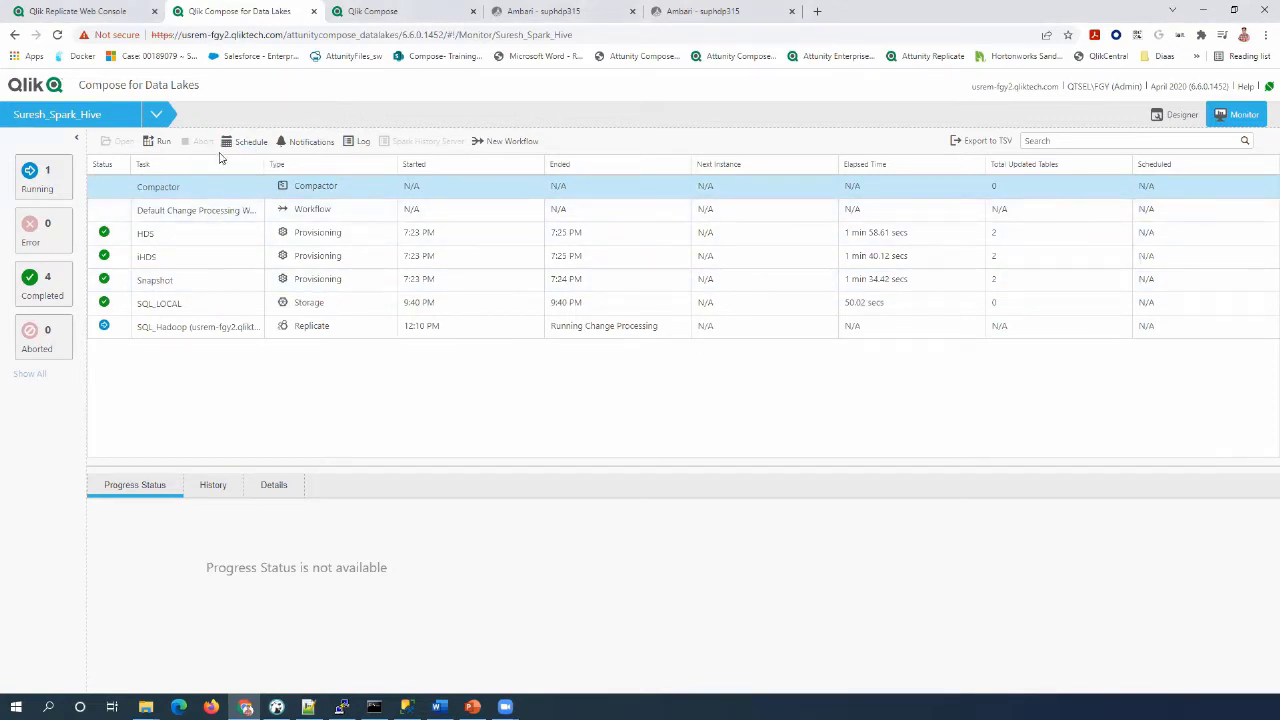
Run the Compactor task to completion (14/14 commands, 1 table updated) and return to DBeaver
{"action": "left_click", "coordinate": [163, 143]}
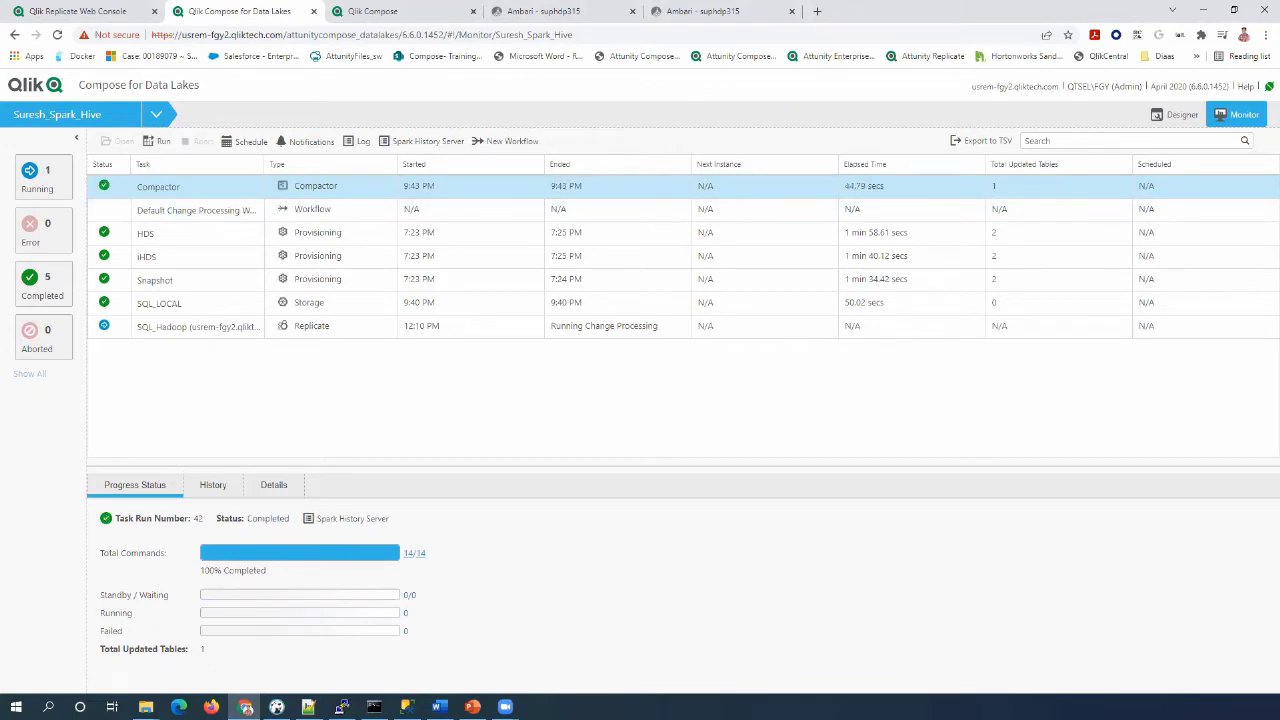
{"action": "key", "text": "alt+Tab"}
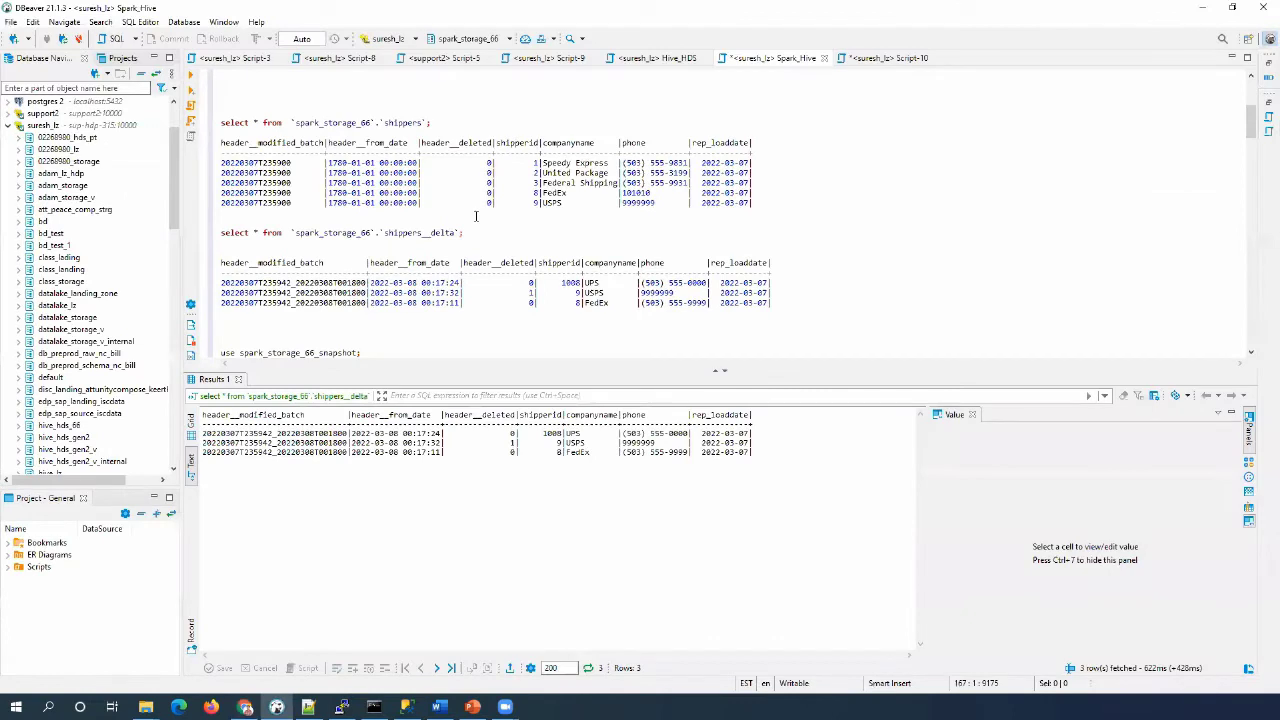
Rerun the spark_storage_66 shippers query and paste its eight result rows into the script
{"action": "scroll", "coordinate": [476, 216], "scroll_direction": "up", "scroll_amount": 2}
{"action": "scroll", "coordinate": [476, 216], "scroll_direction": "down", "scroll_amount": 2}
{"action": "left_click_drag", "start_coordinate": [434, 122], "coordinate": [219, 122]}
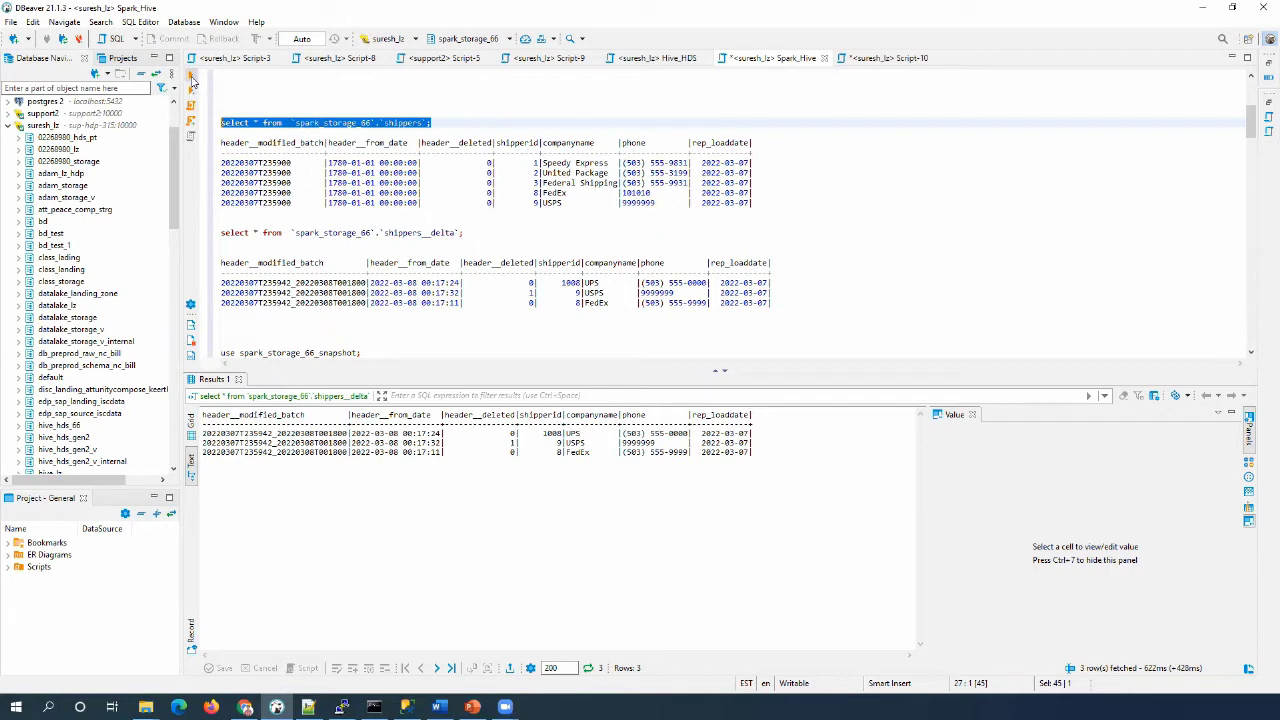
{"action": "left_click", "coordinate": [193, 80]}
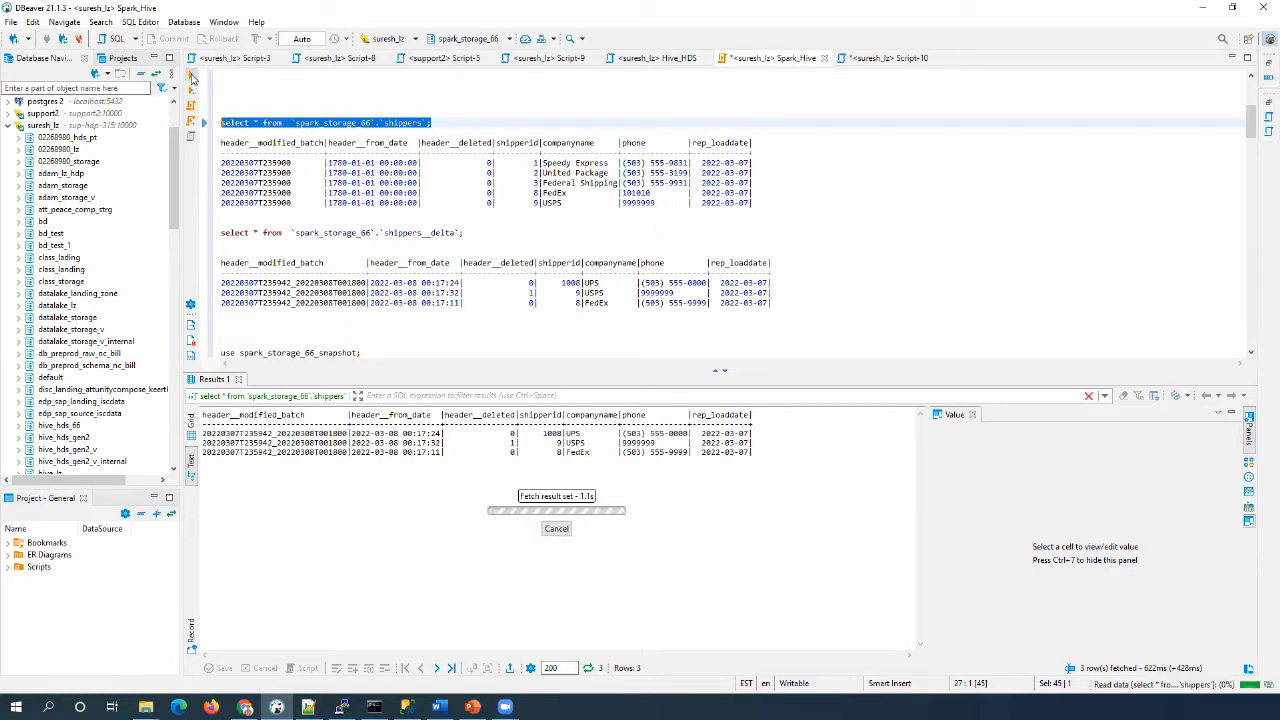
{"action": "key", "text": "ctrl+a"}
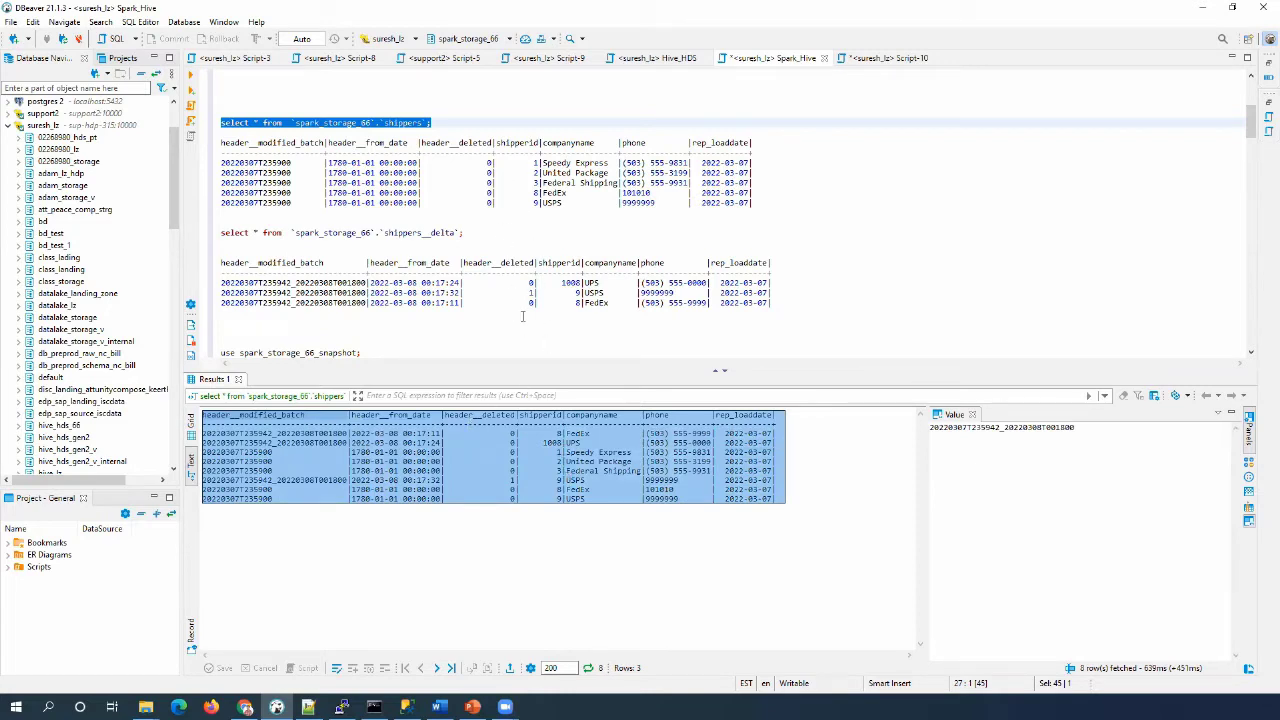
{"action": "left_click", "coordinate": [787, 210]}
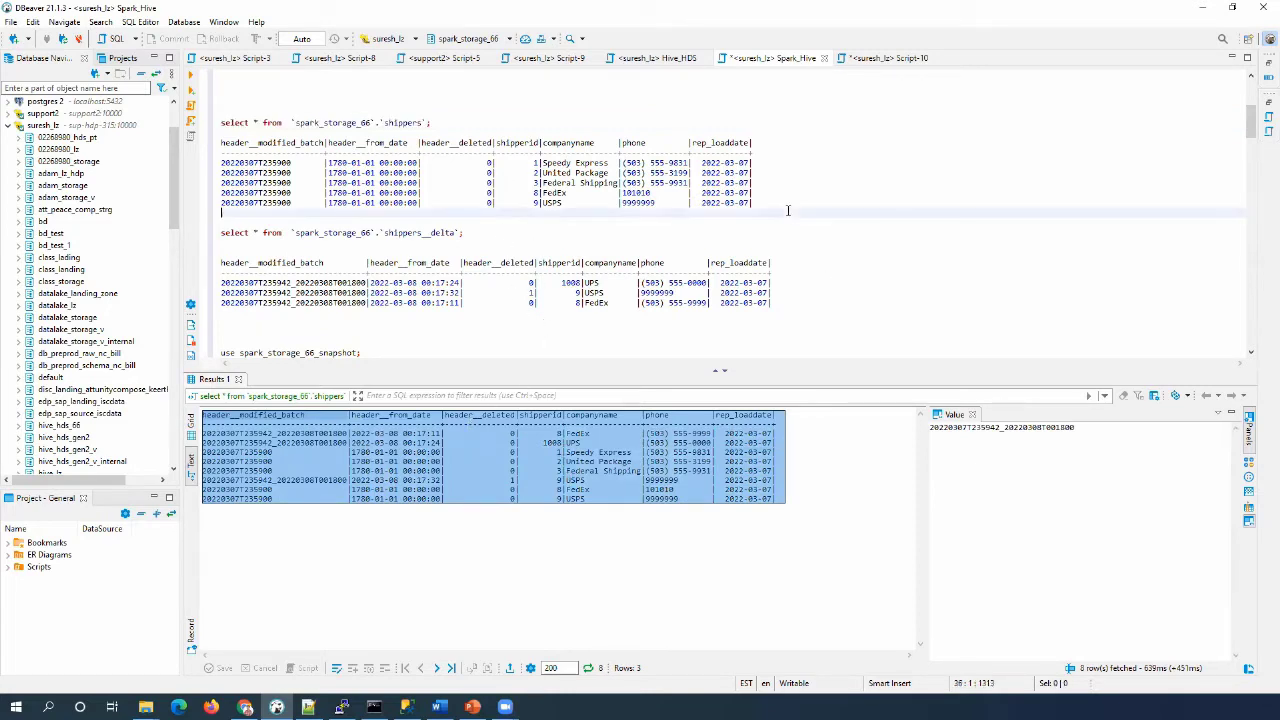
{"action": "key", "text": "Return"}
{"action": "key", "text": "Return"}
{"action": "key", "text": "Return"}
{"action": "key", "text": "ctrl+v"}
{"action": "key", "text": "Return"}
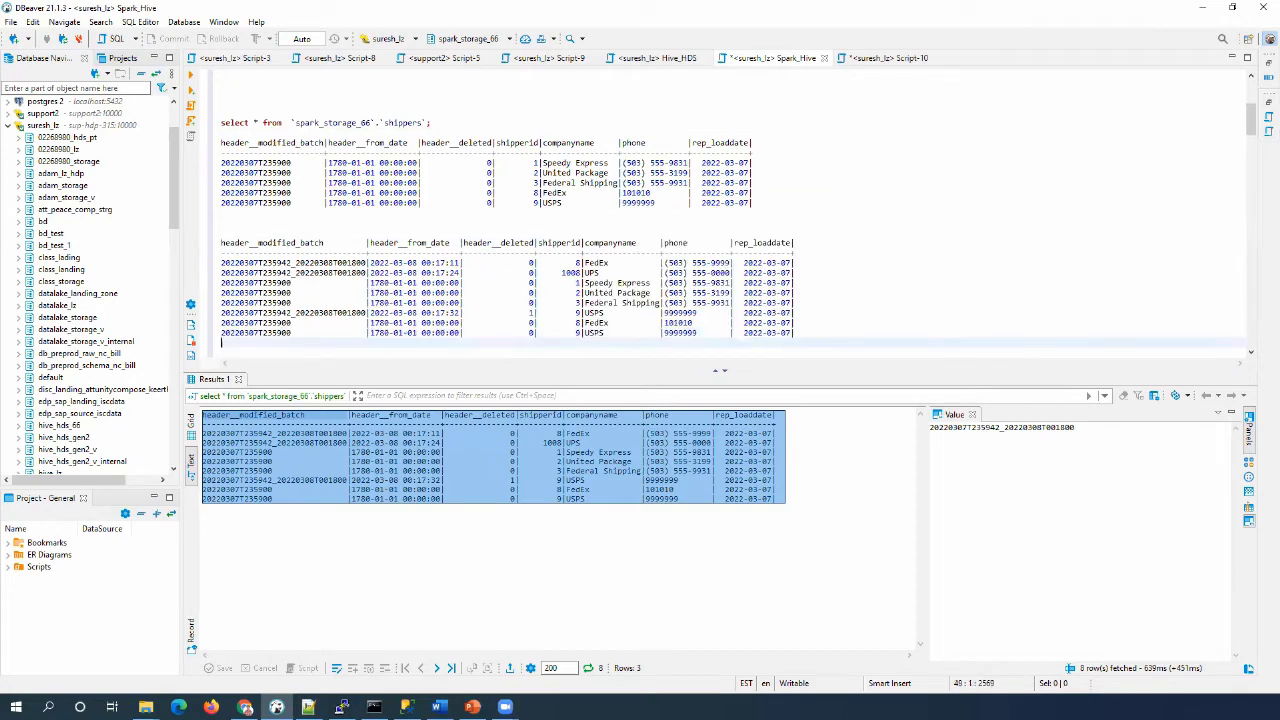
Rerun the shippers_delta query and paste its empty result header below the earlier results
{"action": "scroll", "coordinate": [519, 178], "scroll_direction": "down", "scroll_amount": 6}
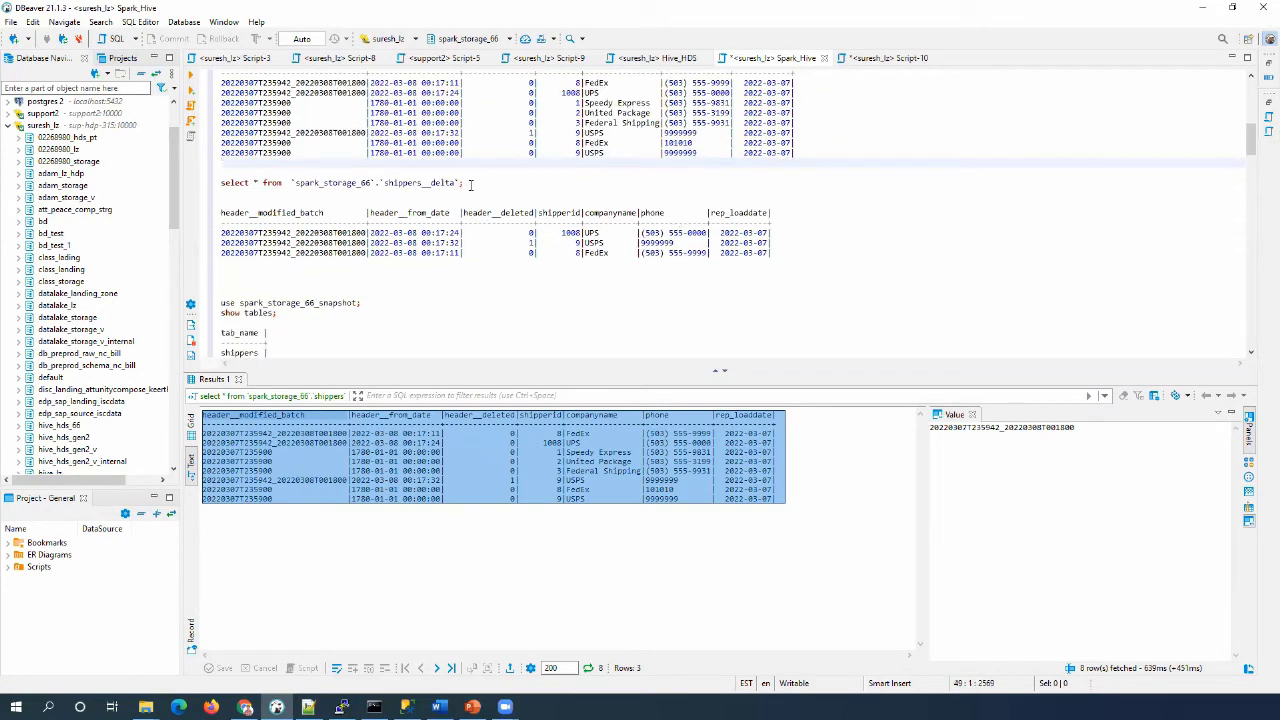
{"action": "left_click_drag", "start_coordinate": [470, 184], "coordinate": [218, 184]}
{"action": "left_click", "coordinate": [191, 77]}
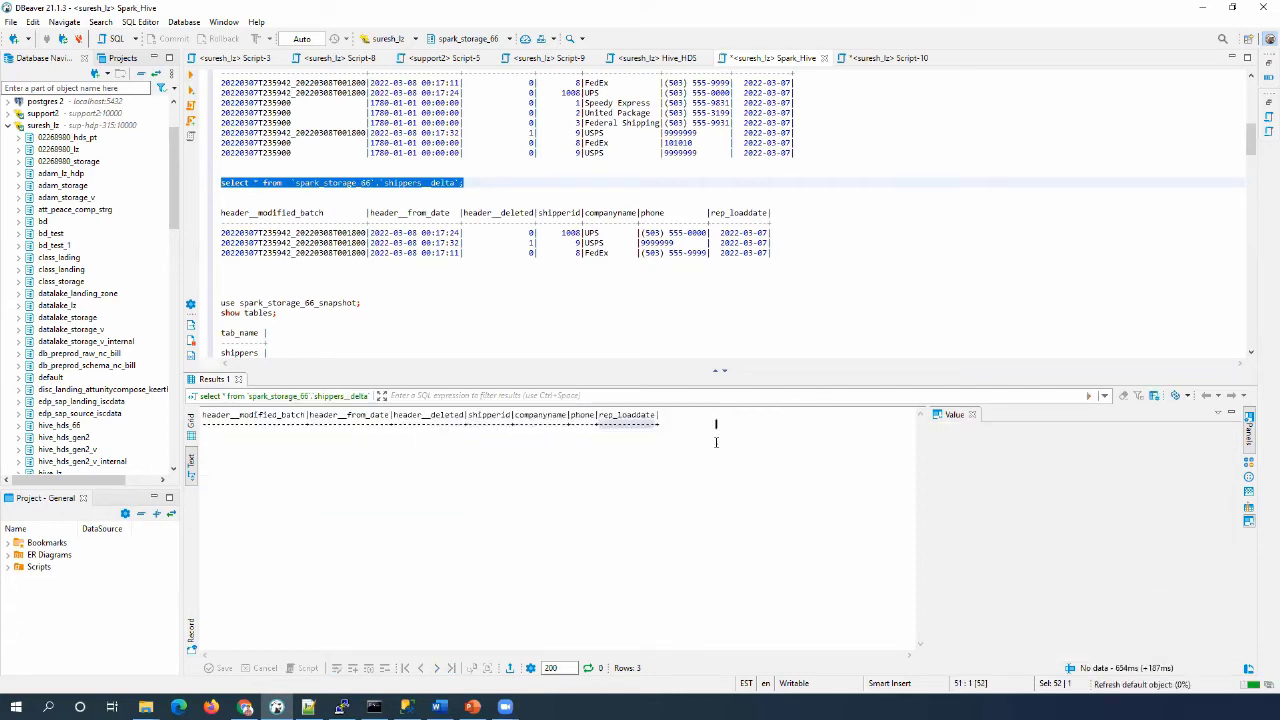
{"action": "left_click_drag", "start_coordinate": [757, 425], "coordinate": [202, 414]}
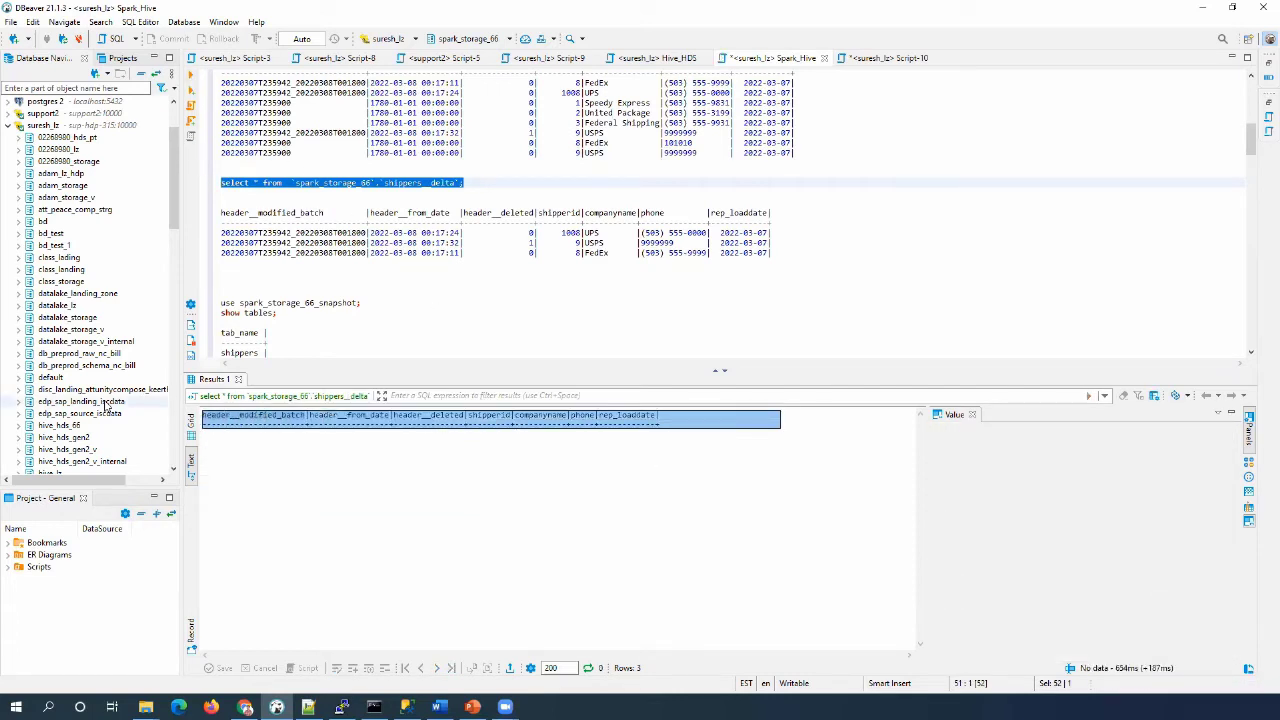
{"action": "left_click", "coordinate": [320, 277]}
{"action": "key", "text": "Return"}
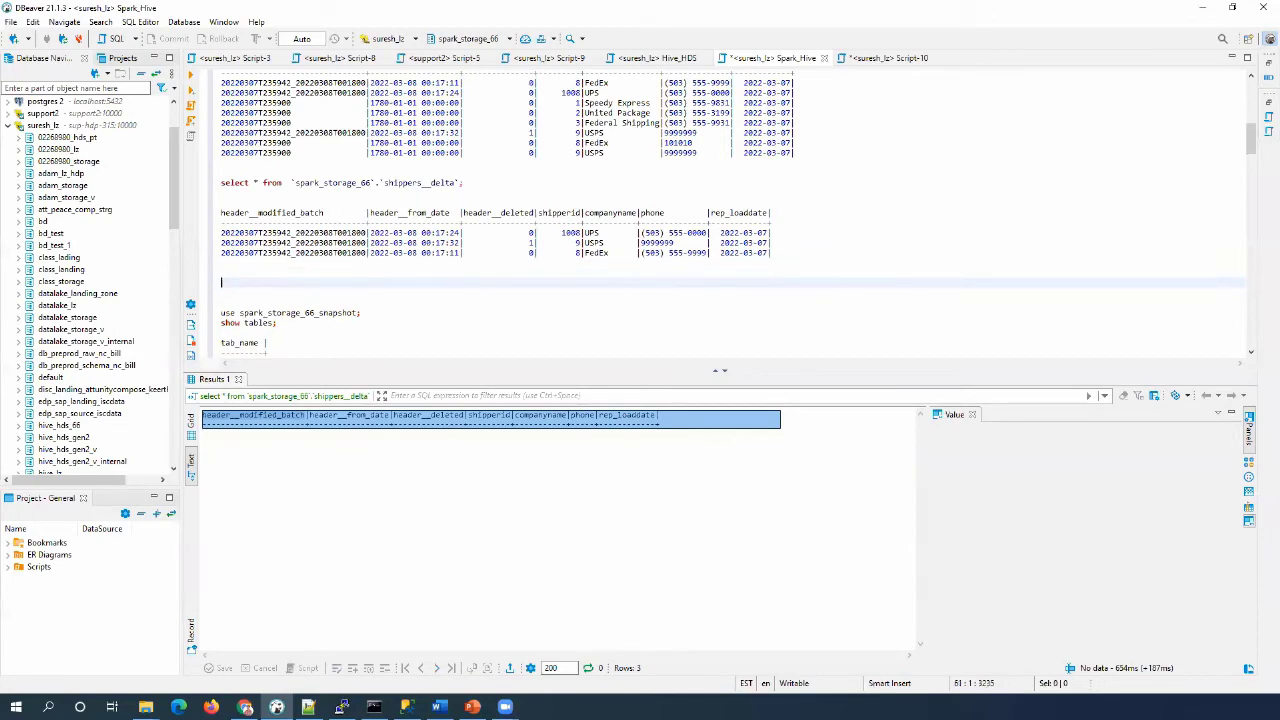
{"action": "type", "text": "header__modified_batch|header__from_date|header__deleted|shipperid|companyname|phone|rep_loaddate|"}
{"action": "key", "text": "alt+Tab"}
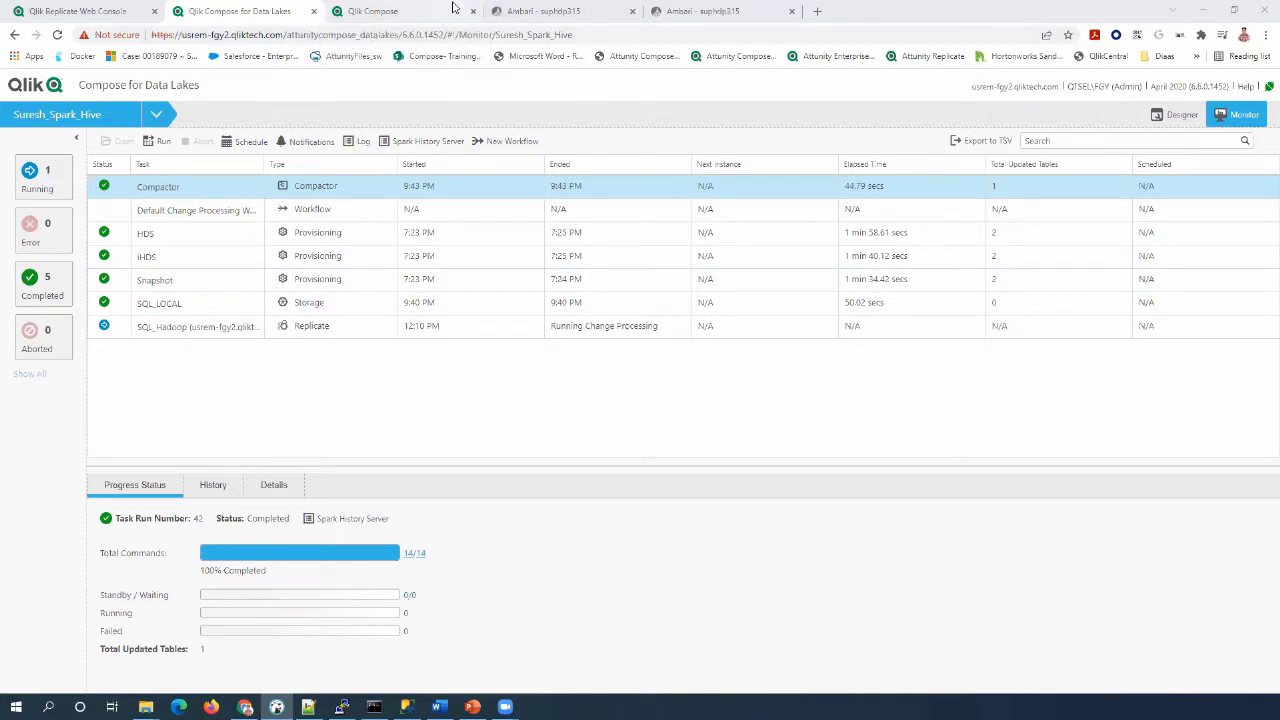
Copy the project name from the address bar and start a new Qlik Compose project named Suresh_Spark_Hive
{"action": "left_click_drag", "start_coordinate": [574, 35], "coordinate": [498, 38]}
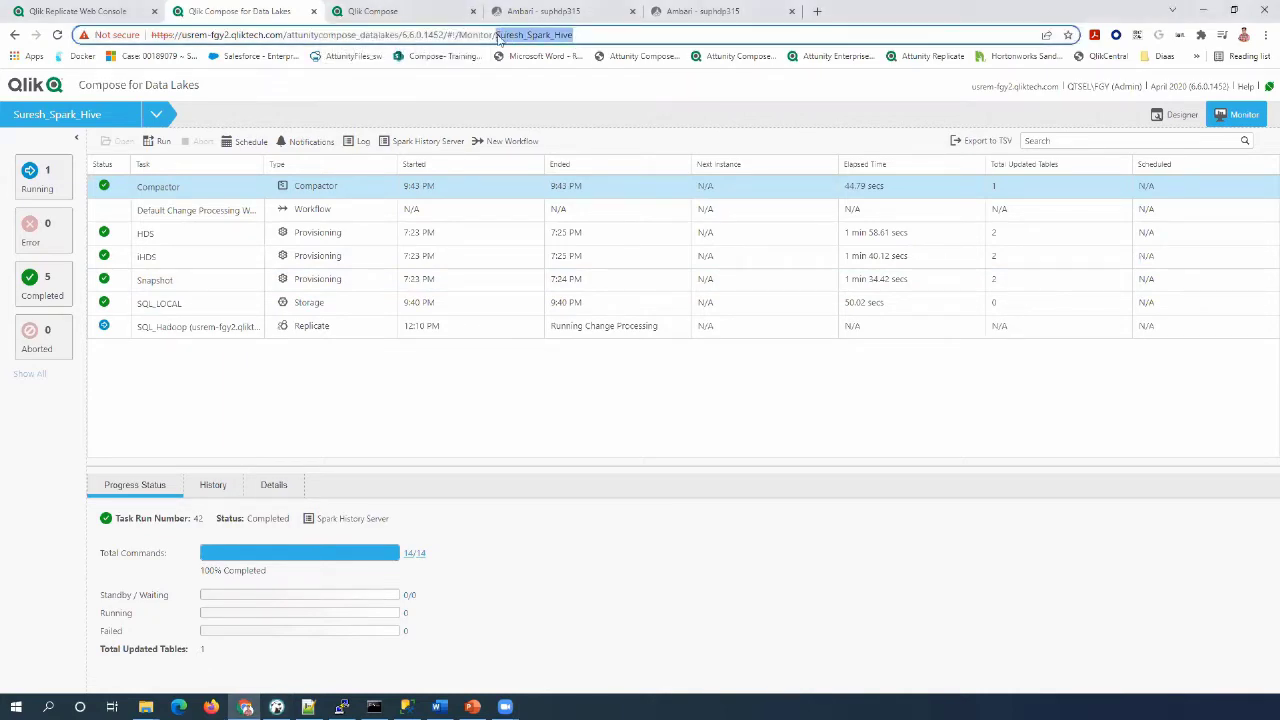
{"action": "right_click", "coordinate": [530, 40]}
{"action": "left_click", "coordinate": [572, 133]}
{"action": "left_click", "coordinate": [405, 11]}
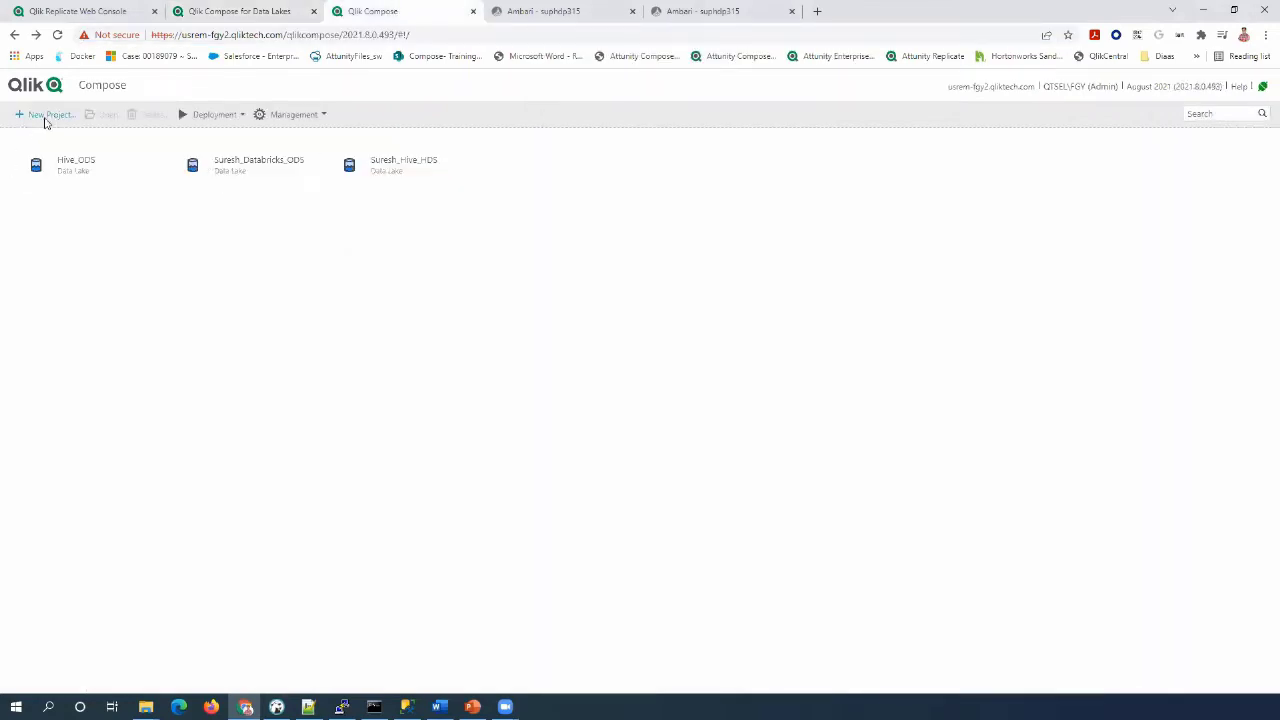
{"action": "left_click", "coordinate": [46, 116]}
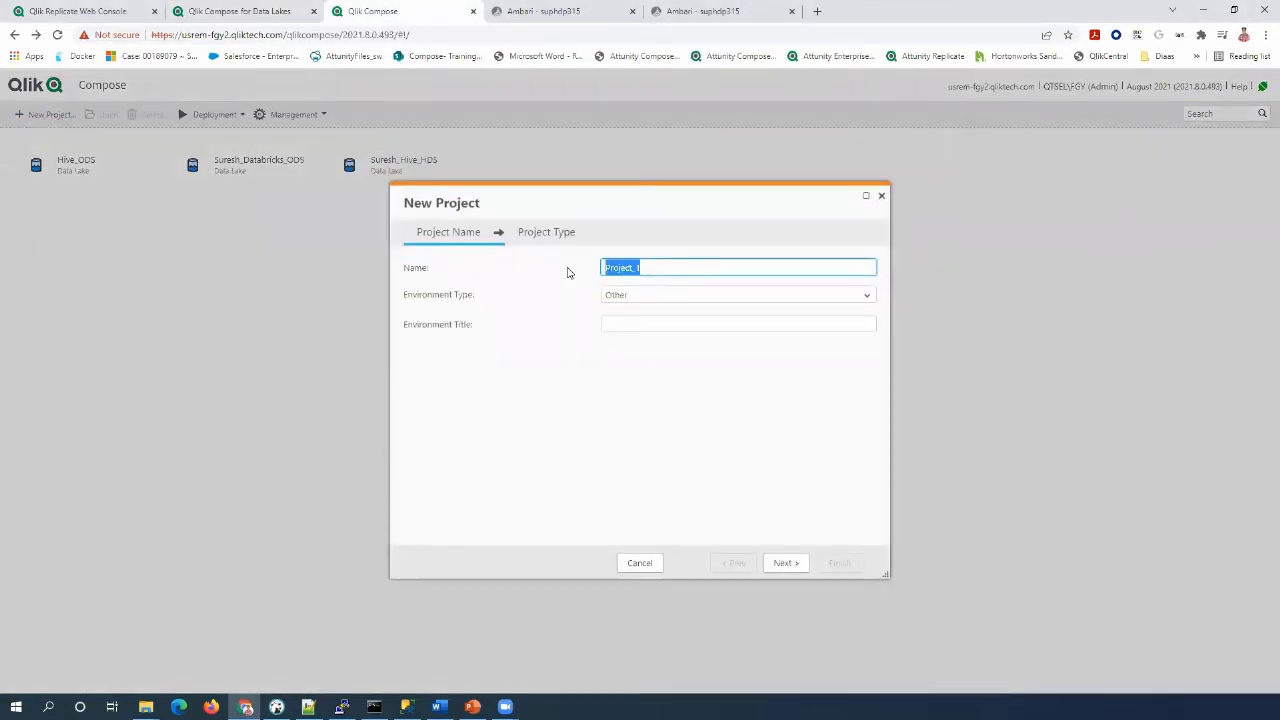
{"action": "key", "text": "ctrl+v"}
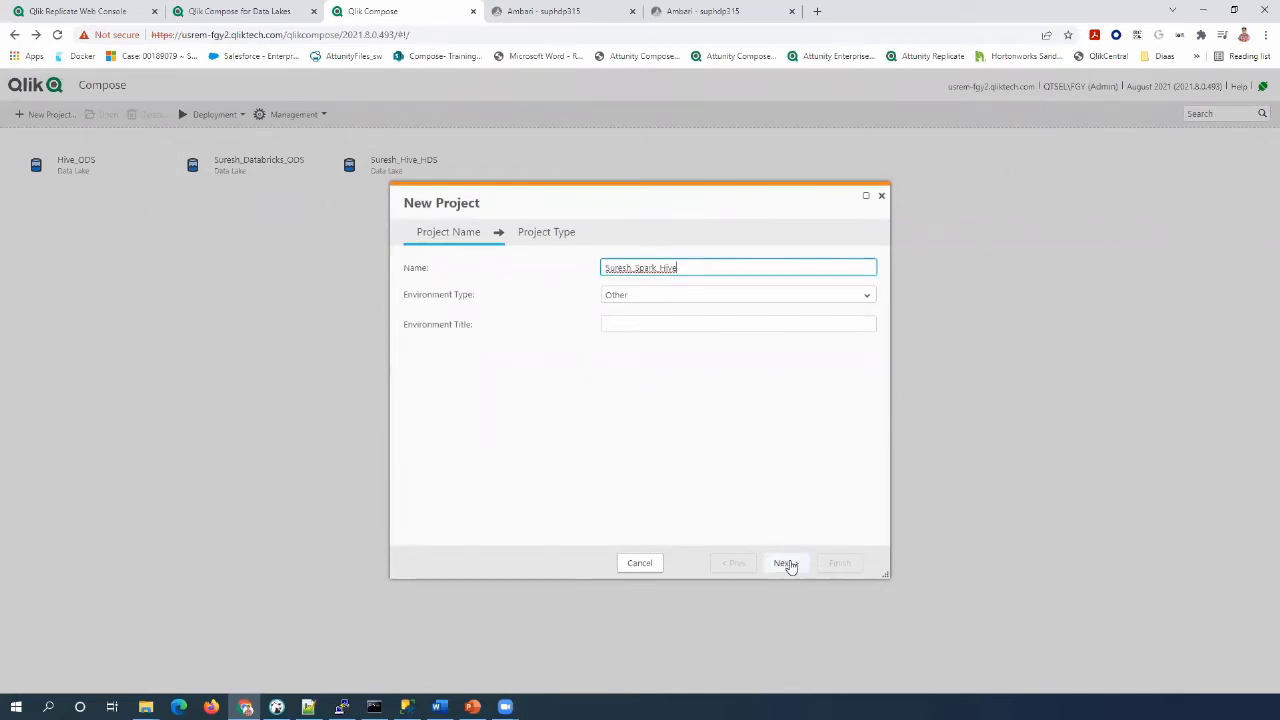
Make it an on-premises Data Lake ODS + HDS project on Hive ACID with Cloudera Data Platform
{"action": "left_click", "coordinate": [786, 564]}
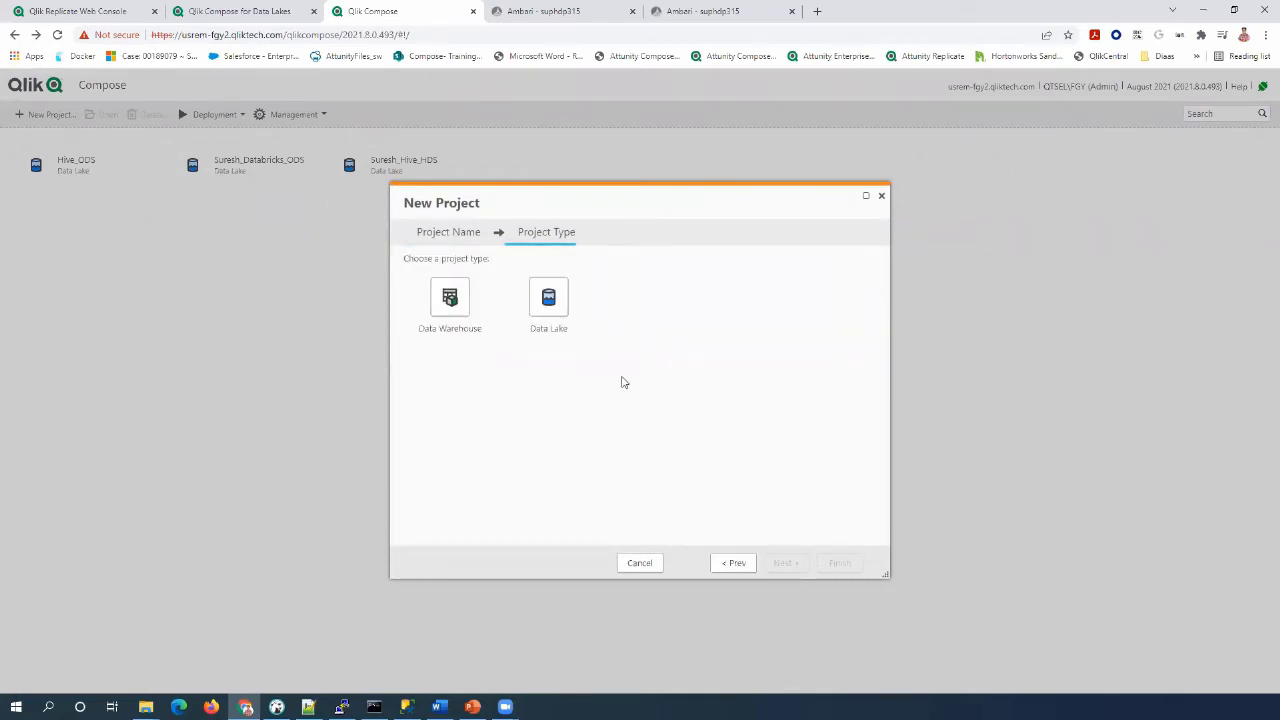
{"action": "left_click", "coordinate": [560, 313]}
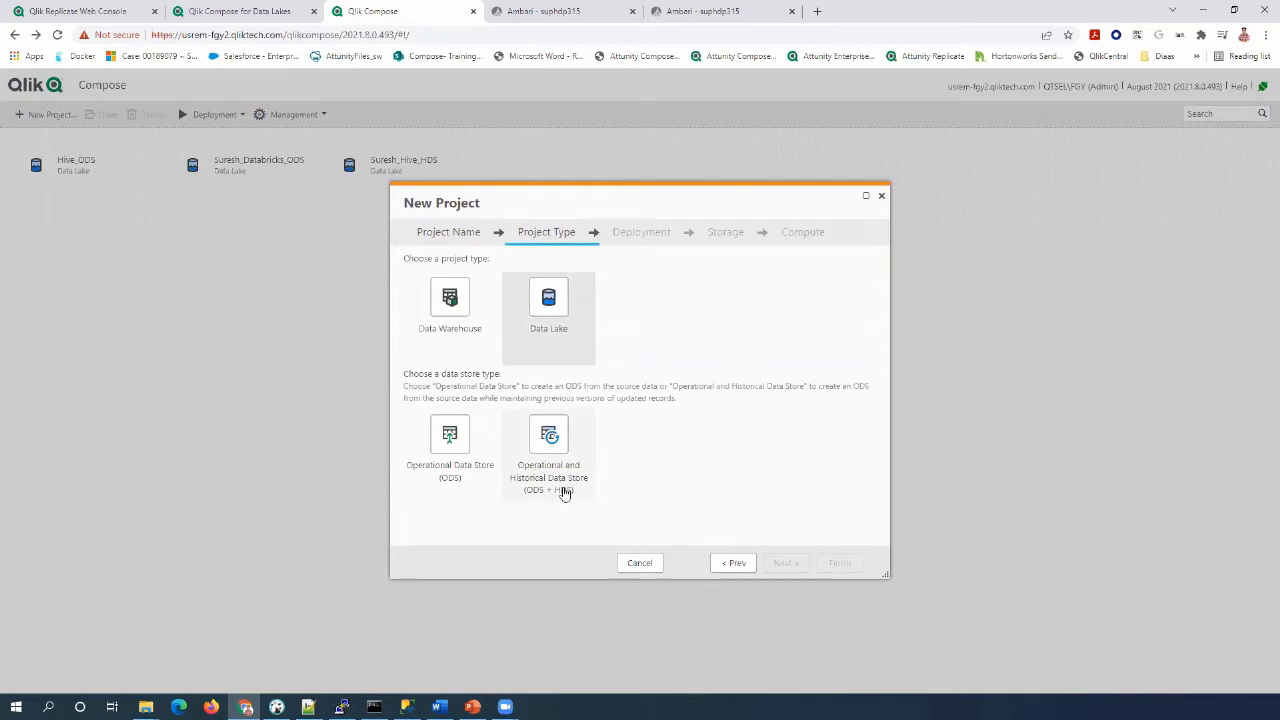
{"action": "left_click", "coordinate": [560, 472]}
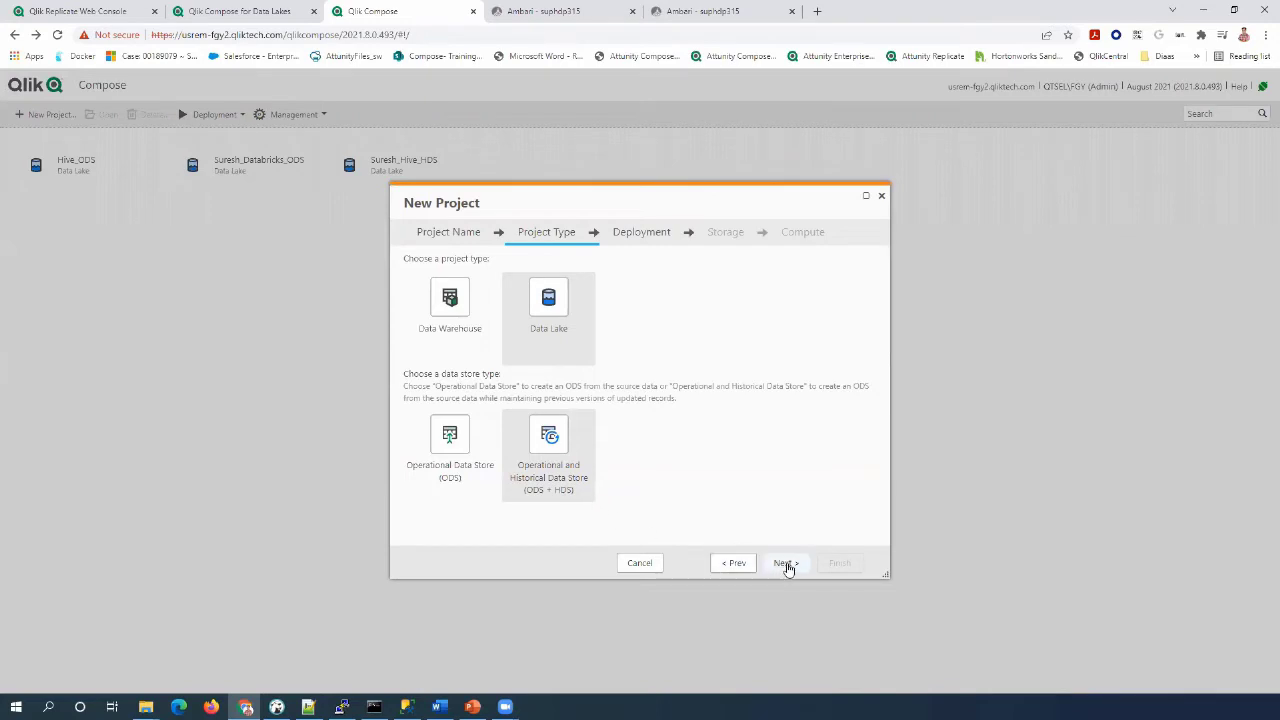
{"action": "left_click", "coordinate": [786, 564]}
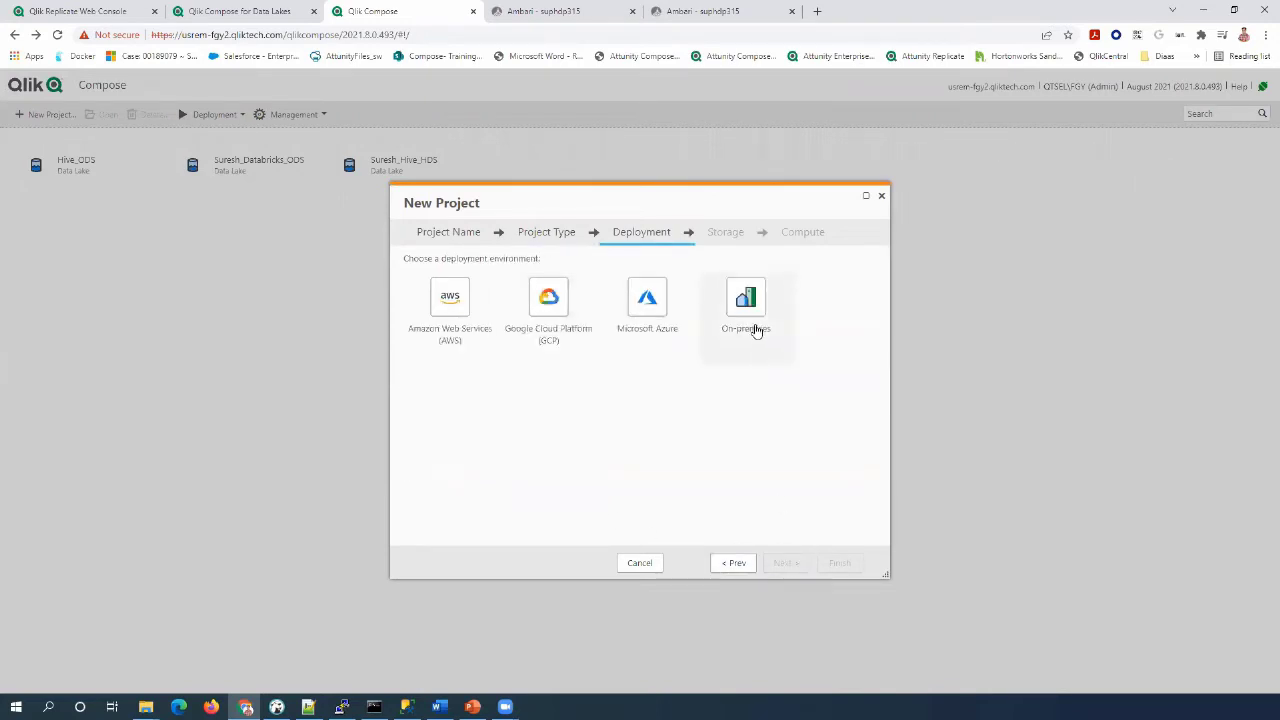
{"action": "left_click", "coordinate": [752, 328]}
{"action": "left_click", "coordinate": [785, 563]}
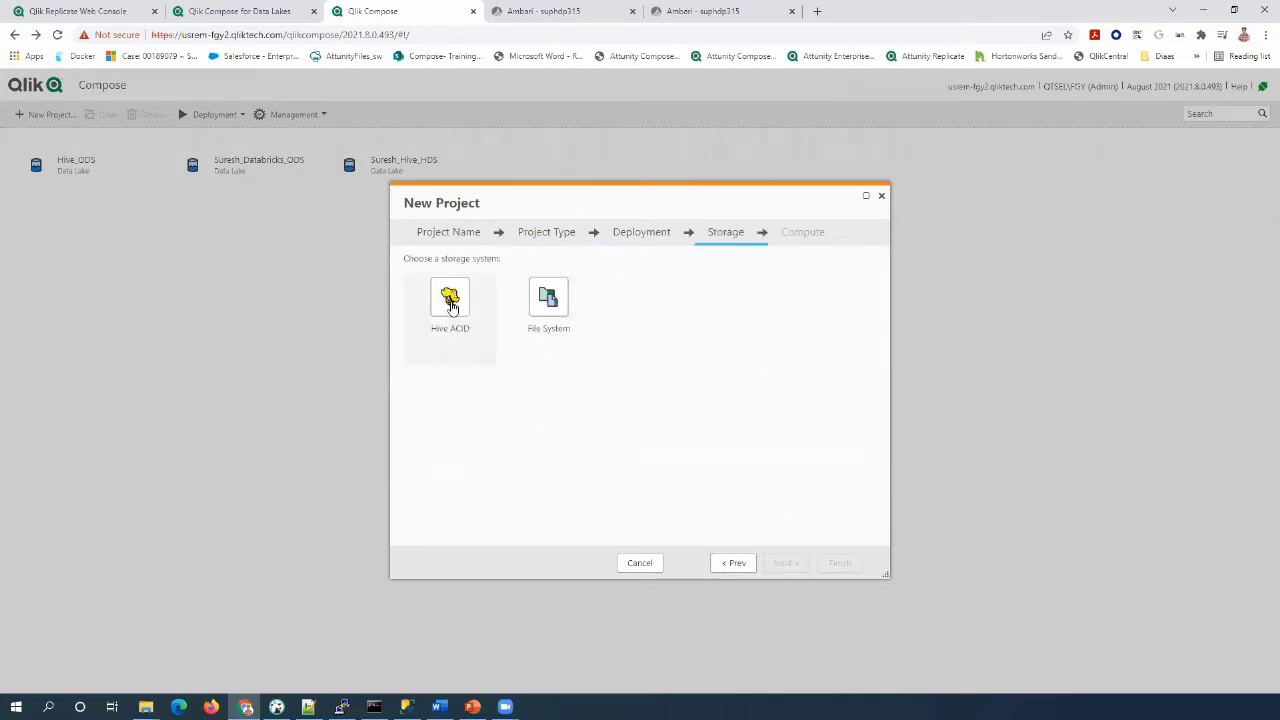
{"action": "left_click", "coordinate": [786, 563]}
{"action": "left_click", "coordinate": [474, 308]}
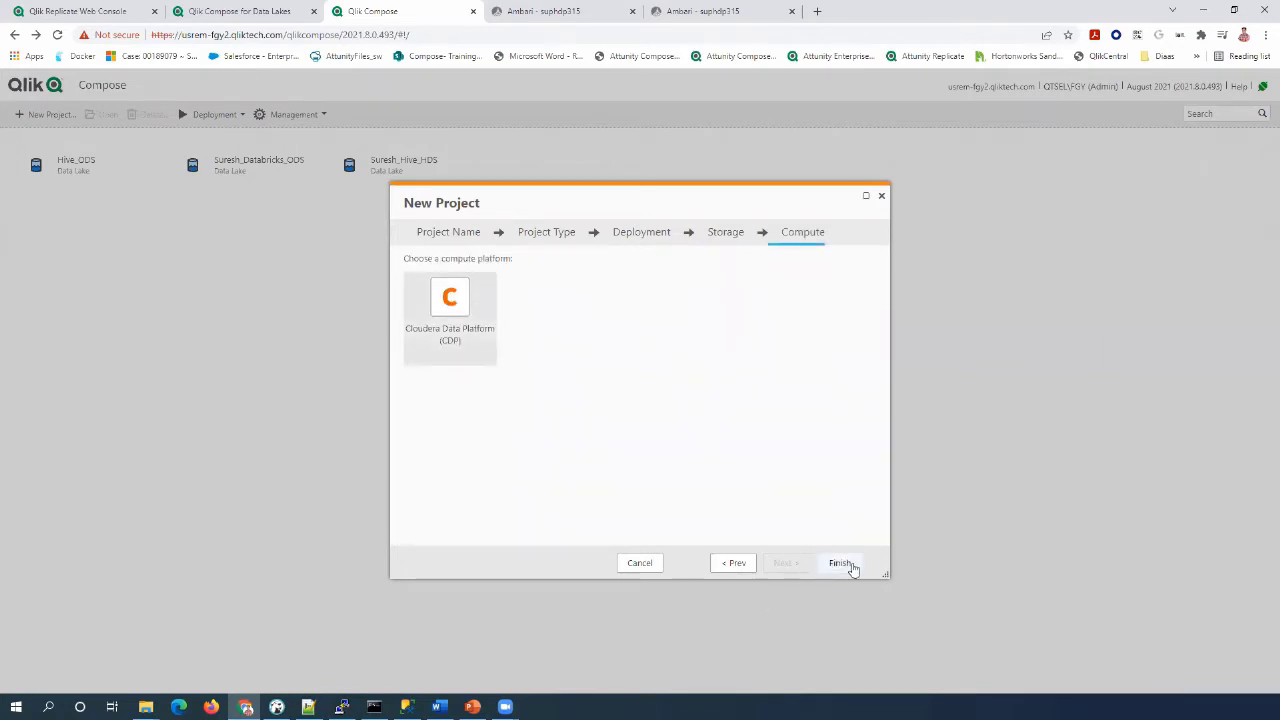
{"action": "left_click", "coordinate": [840, 563]}
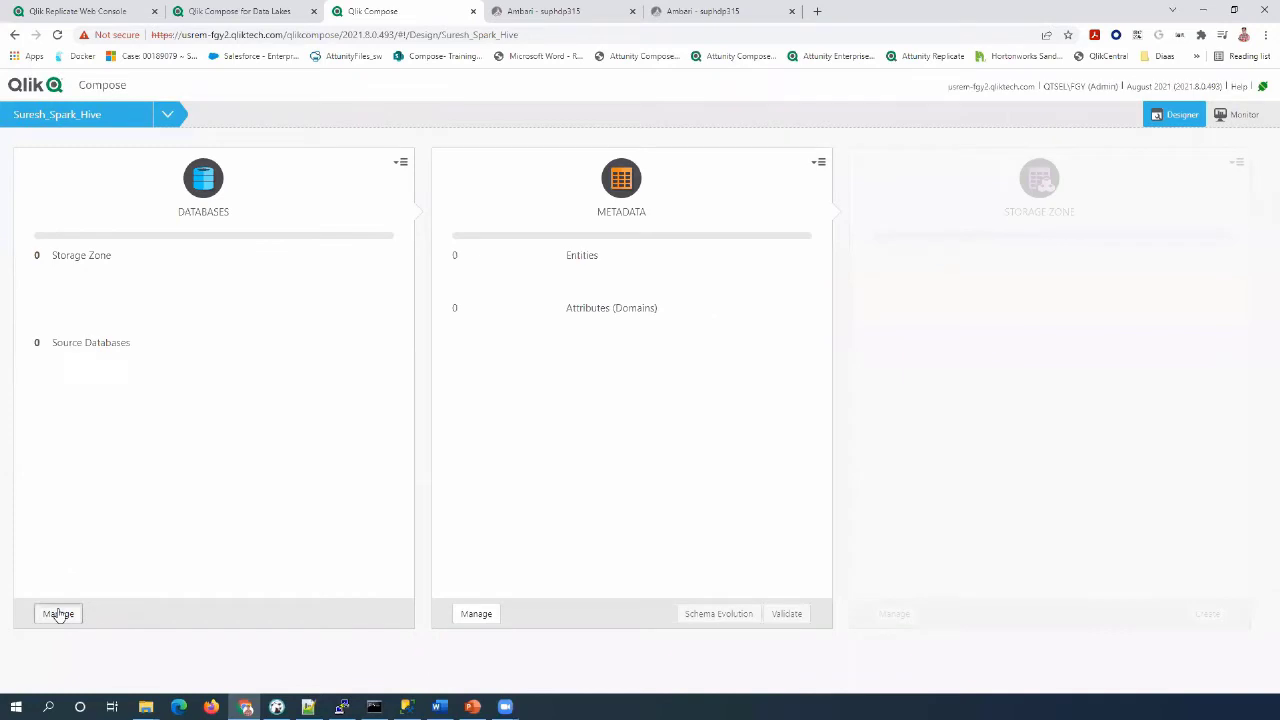
Add a new Hive storage connection in Manage Databases for the project's storage zone
{"action": "left_click", "coordinate": [58, 613]}
{"action": "left_click", "coordinate": [414, 206]}
{"action": "left_click", "coordinate": [749, 582]}
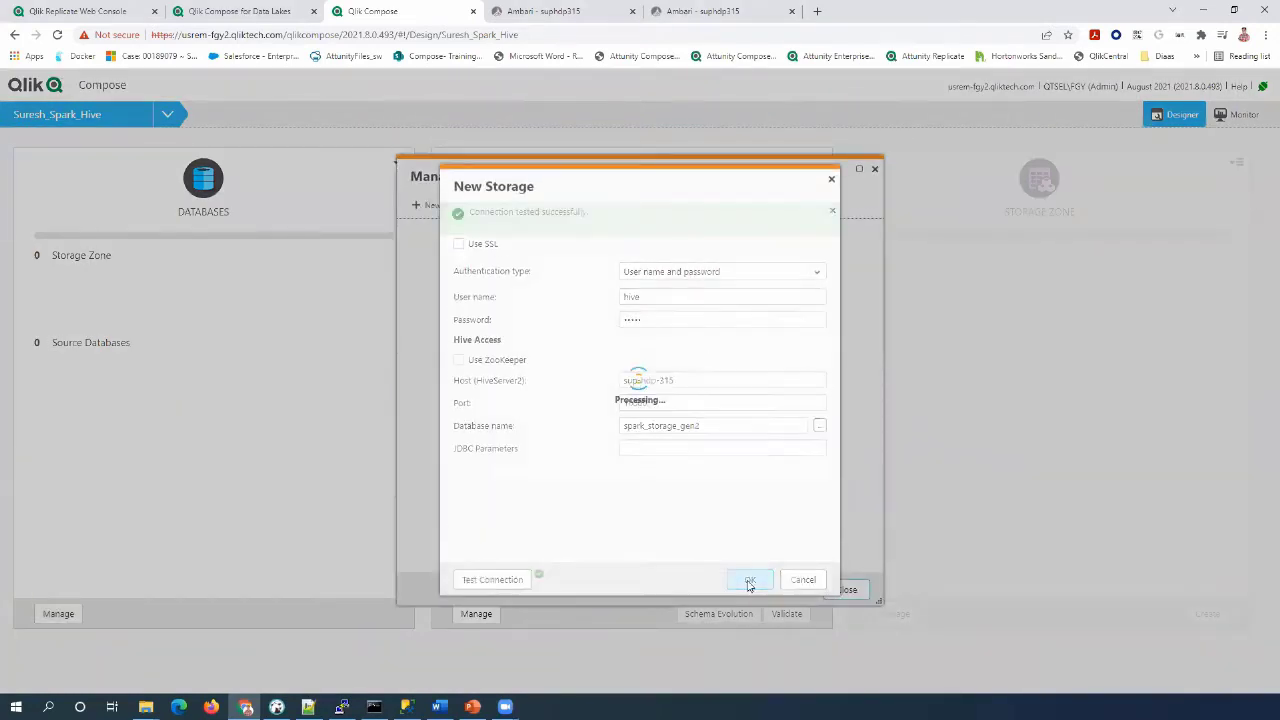
{"action": "left_click", "coordinate": [849, 590]}
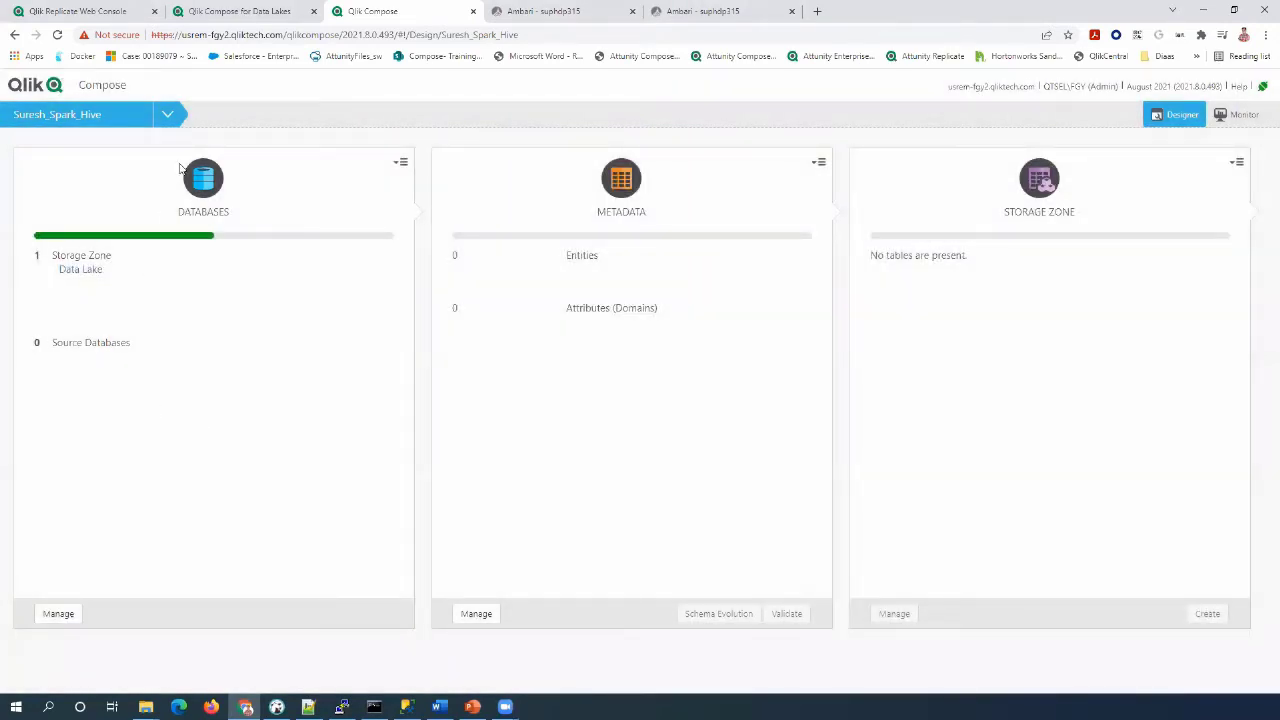
{"action": "left_click", "coordinate": [250, 11]}
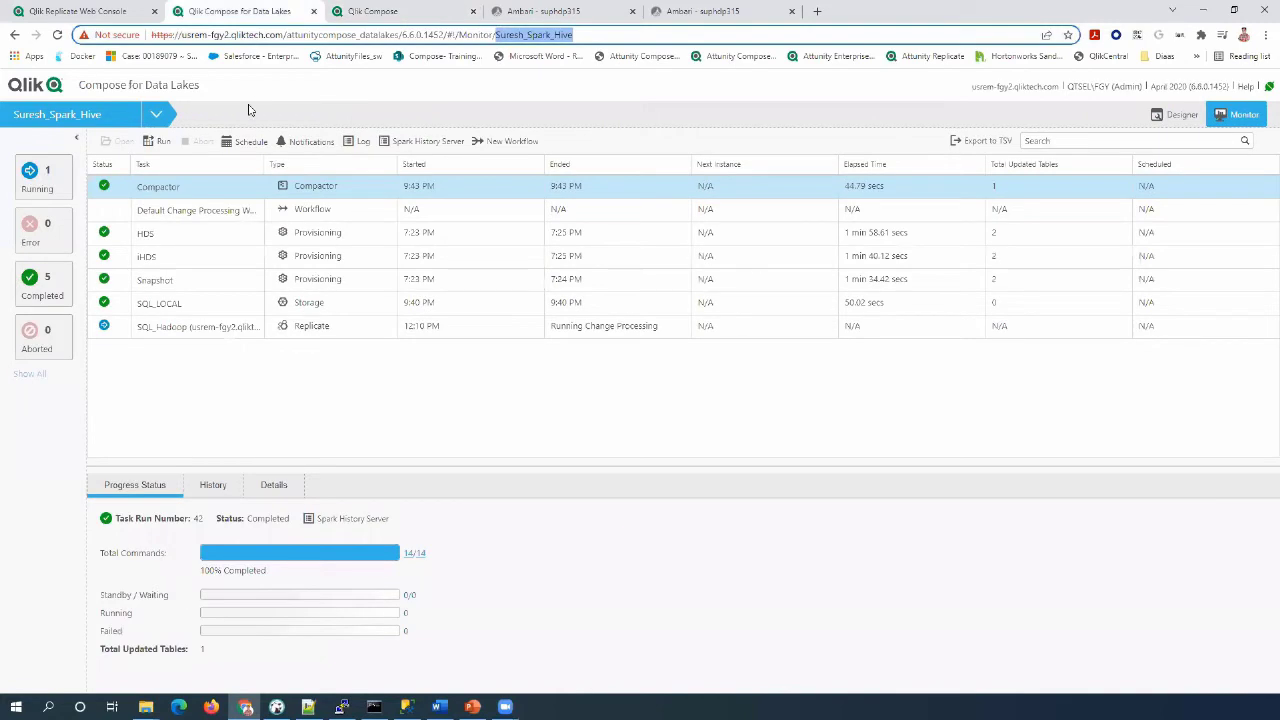
Create a Suresh_Spark_Hive deployment package with version 1 and description 1
{"action": "left_click", "coordinate": [157, 117]}
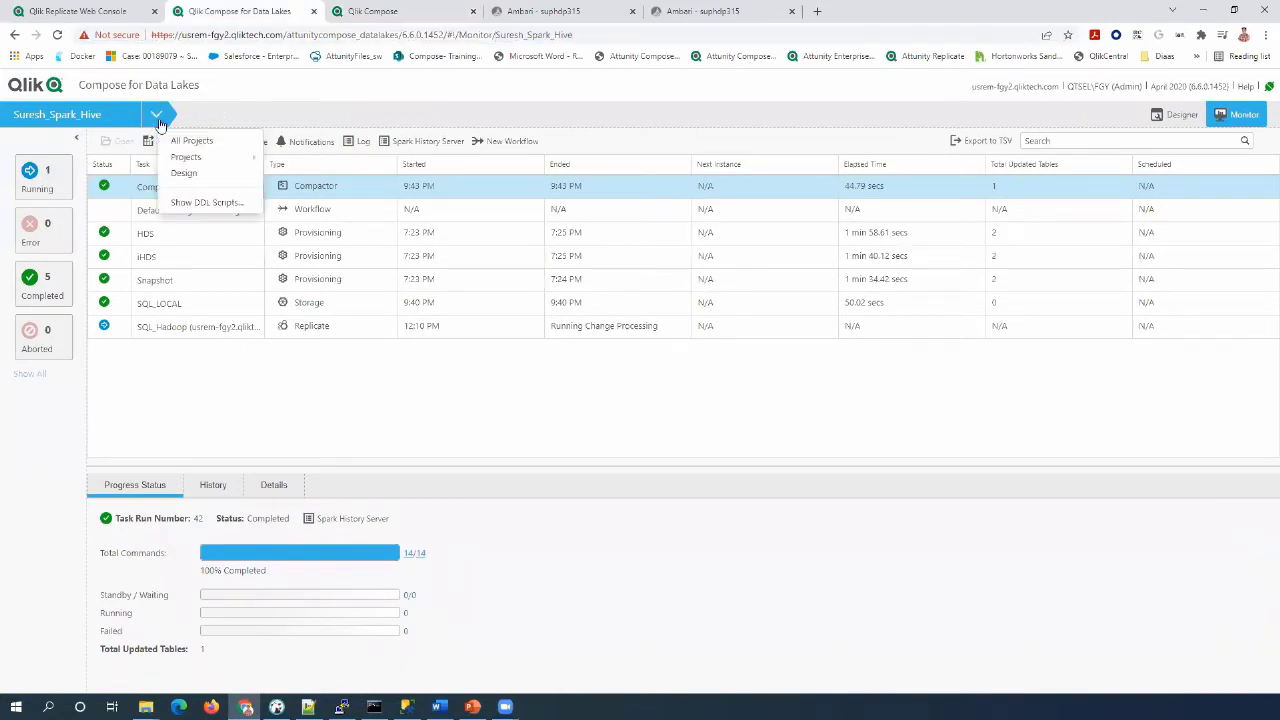
{"action": "left_click", "coordinate": [1150, 118]}
{"action": "left_click", "coordinate": [157, 115]}
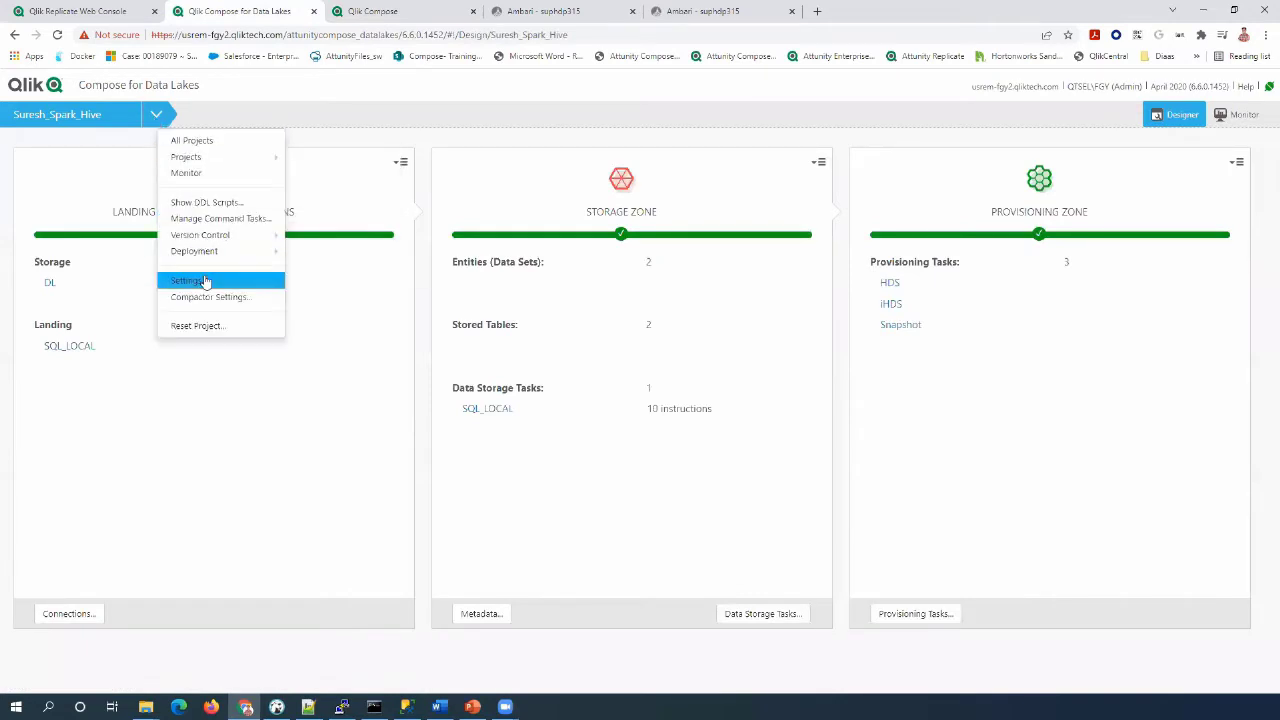
{"action": "mouse_move", "coordinate": [211, 256]}
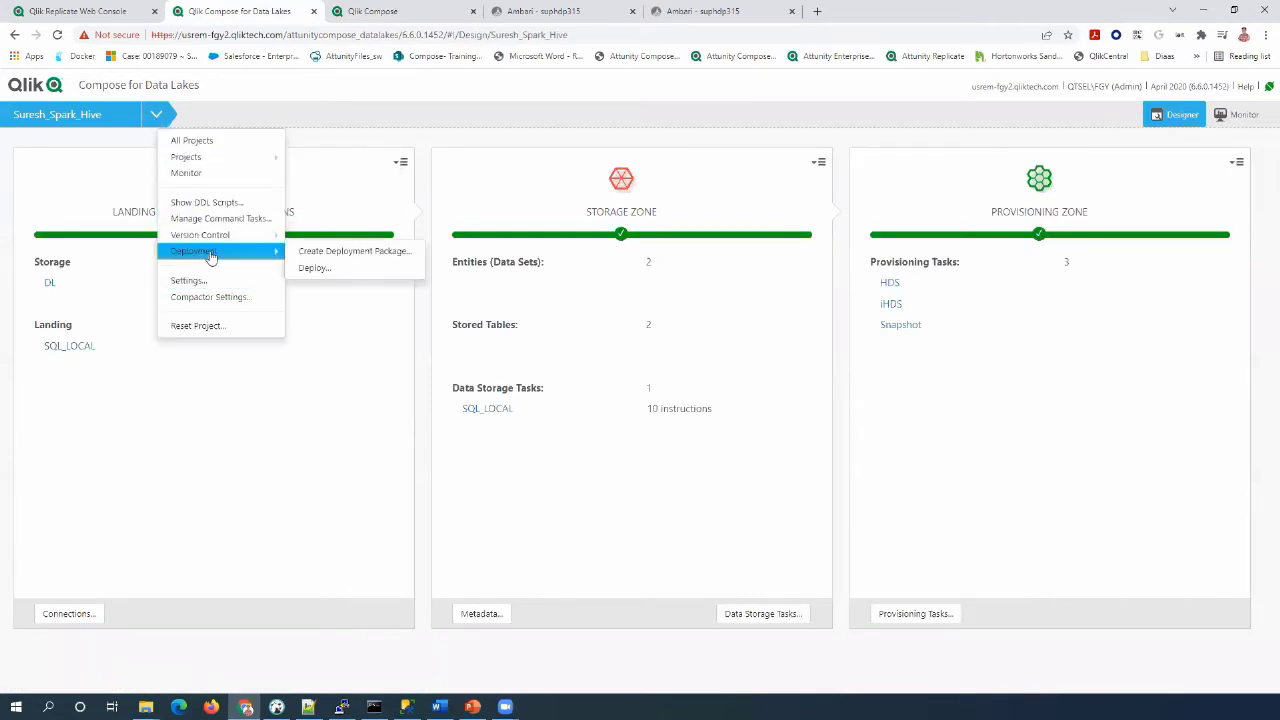
{"action": "left_click", "coordinate": [328, 256]}
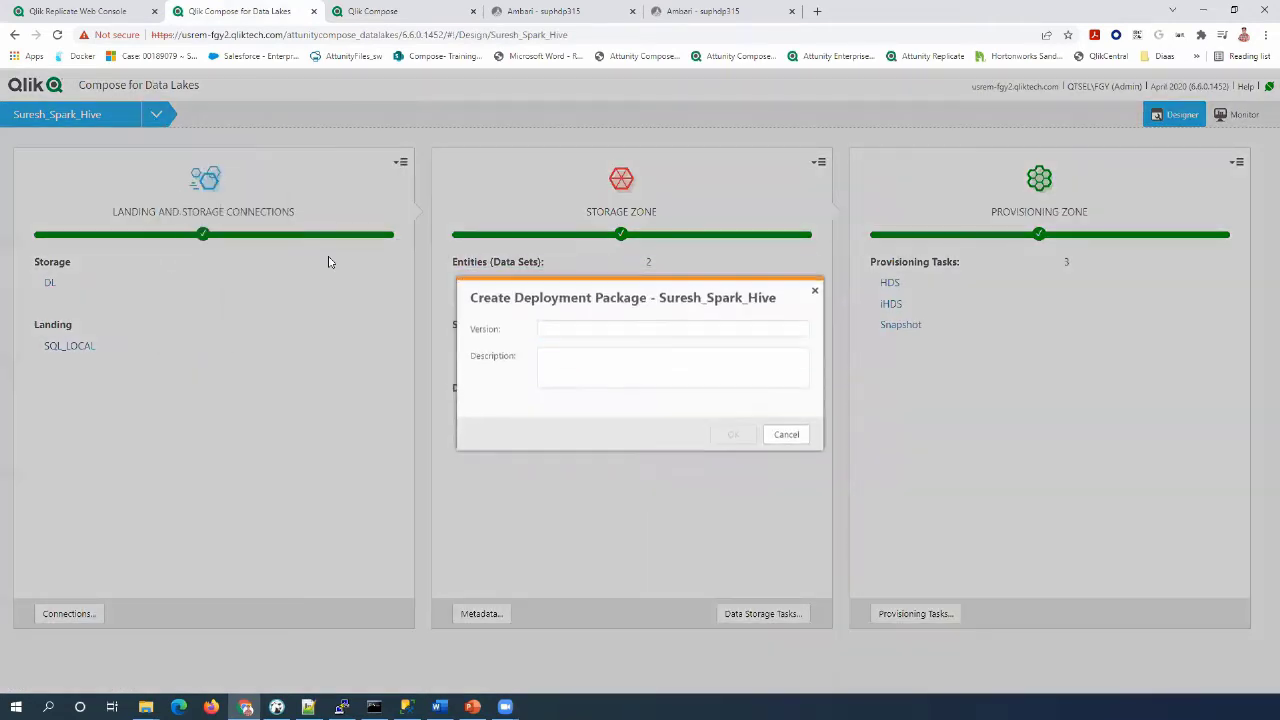
{"action": "type", "text": "1"}
{"action": "left_click", "coordinate": [625, 368]}
{"action": "type", "text": "1"}
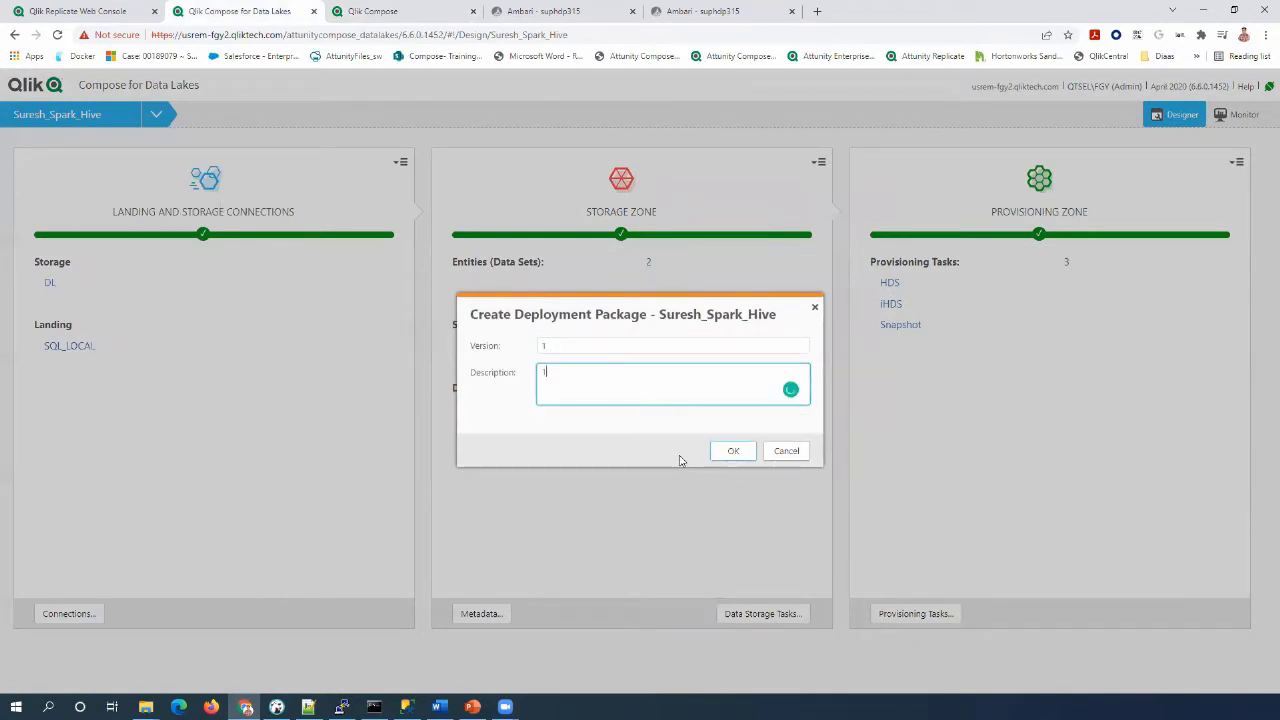
{"action": "left_click", "coordinate": [733, 452]}
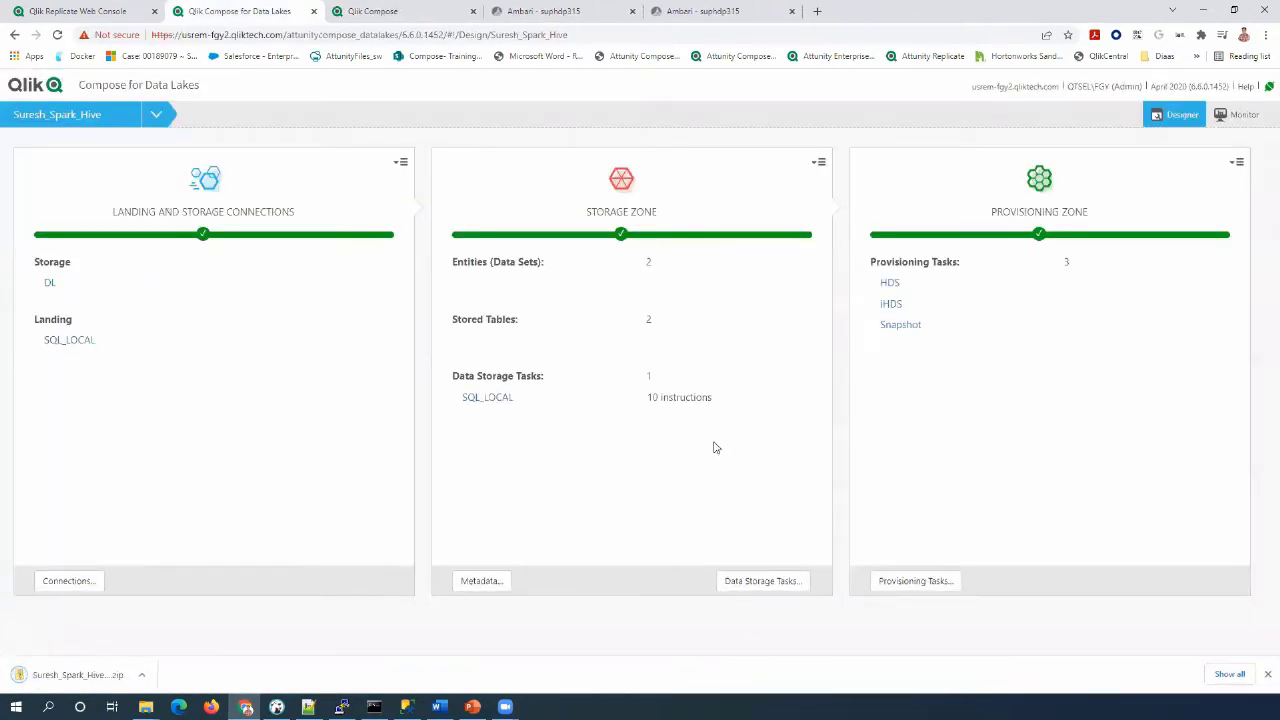
Show the downloaded Suresh_Spark_Hive deployment zip in the C4DL66 folder, keeping its file name unchanged
{"action": "left_click", "coordinate": [60, 673]}
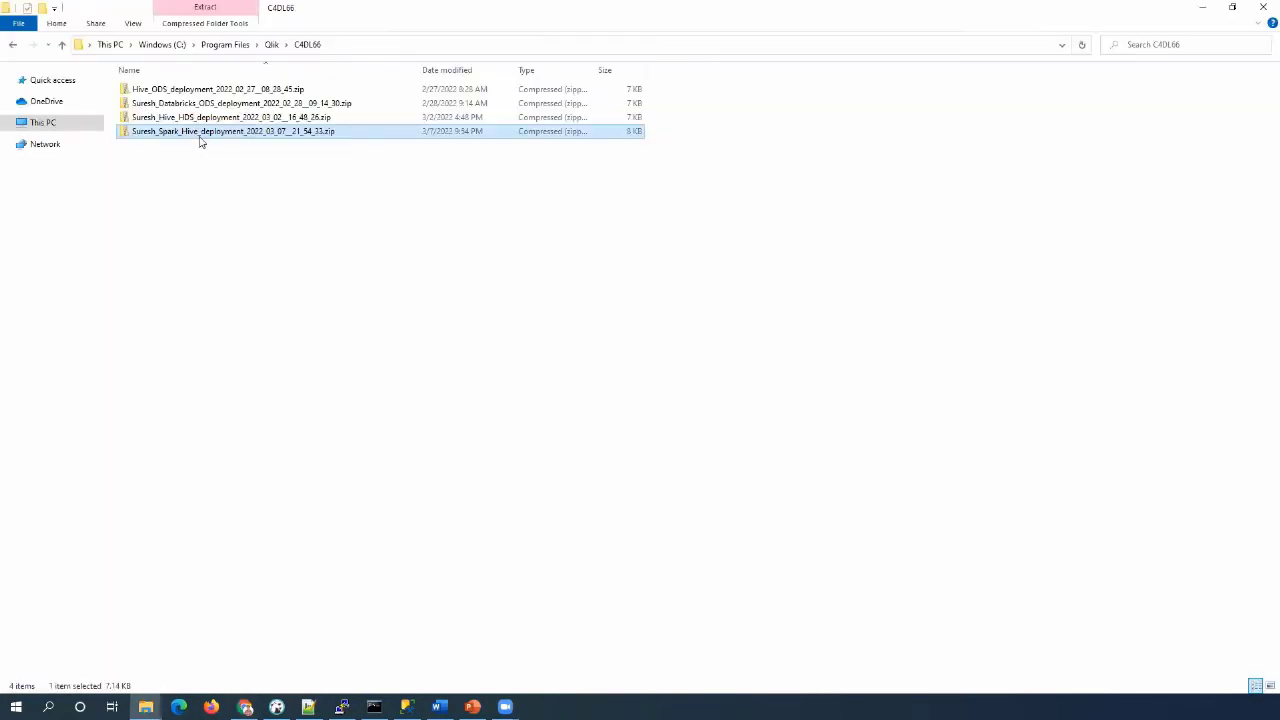
{"action": "left_click", "coordinate": [628, 328]}
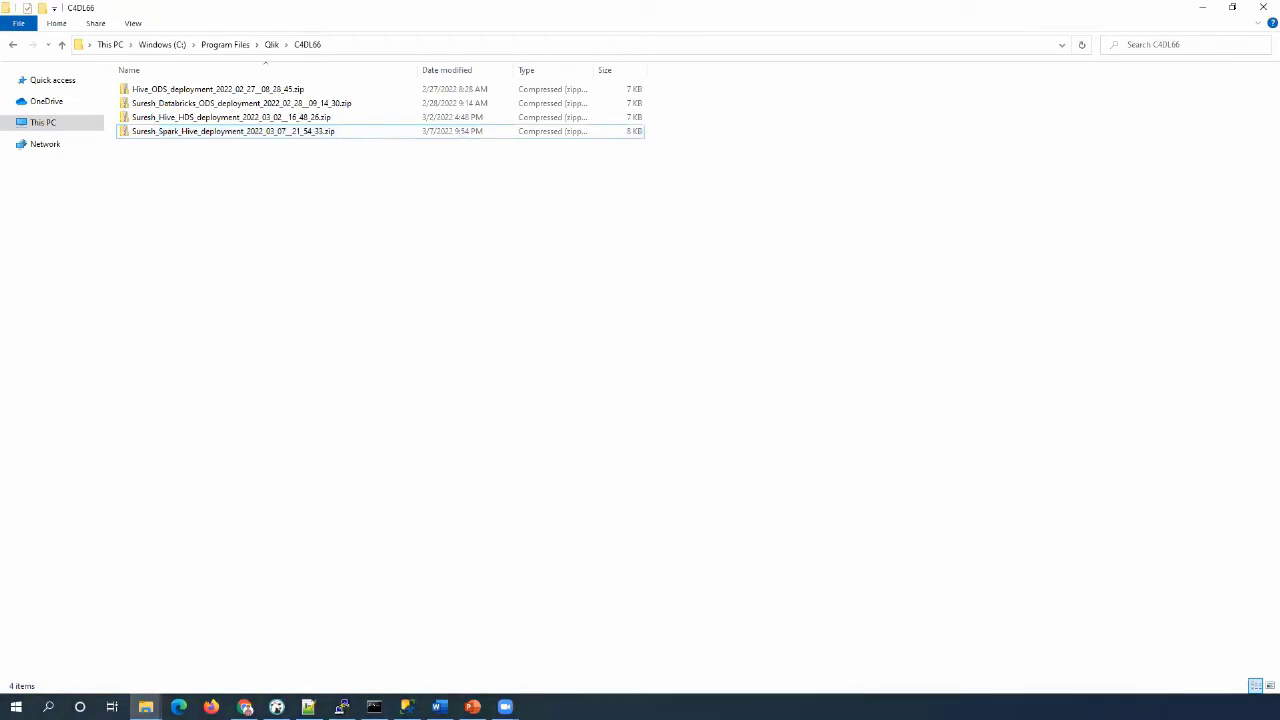
Run ComposeCli adjust_cfdl_project for Suresh_Spark_Hive with the new deployment zip as infile
{"action": "key", "text": "alt+Tab"}
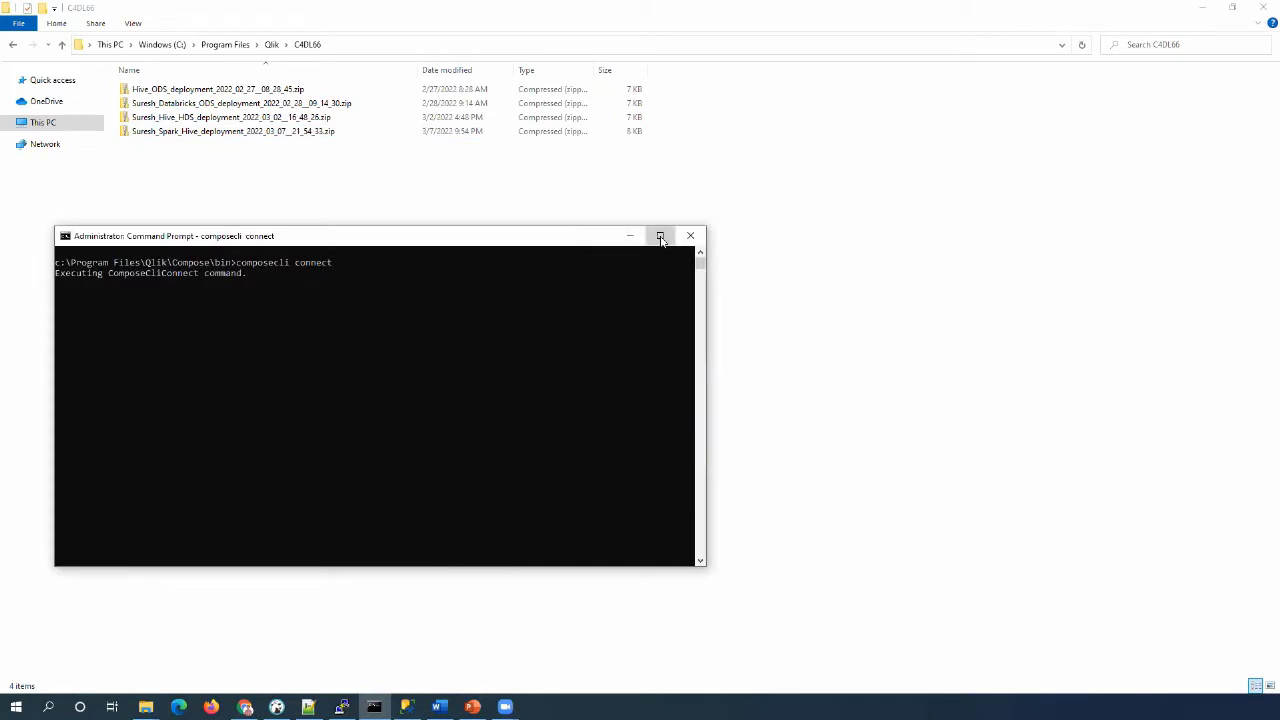
{"action": "left_click_drag", "start_coordinate": [487, 248], "coordinate": [564, 251]}
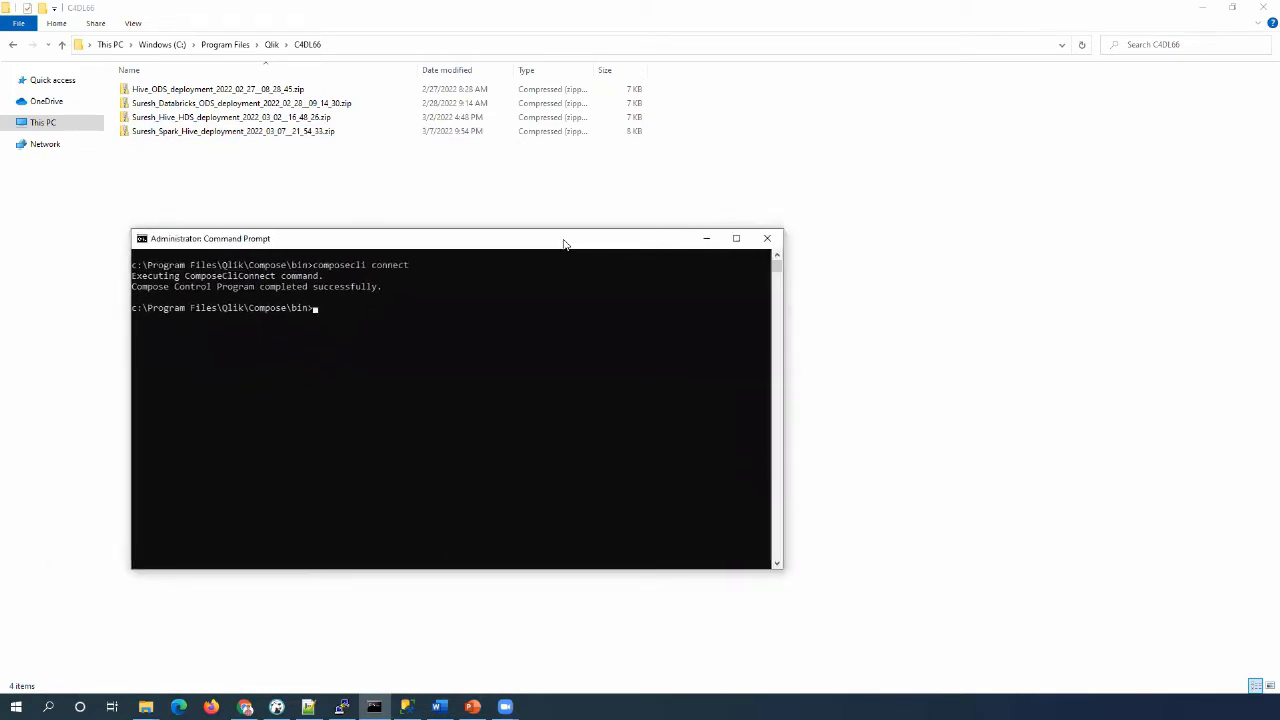
{"action": "right_click", "coordinate": [388, 357]}
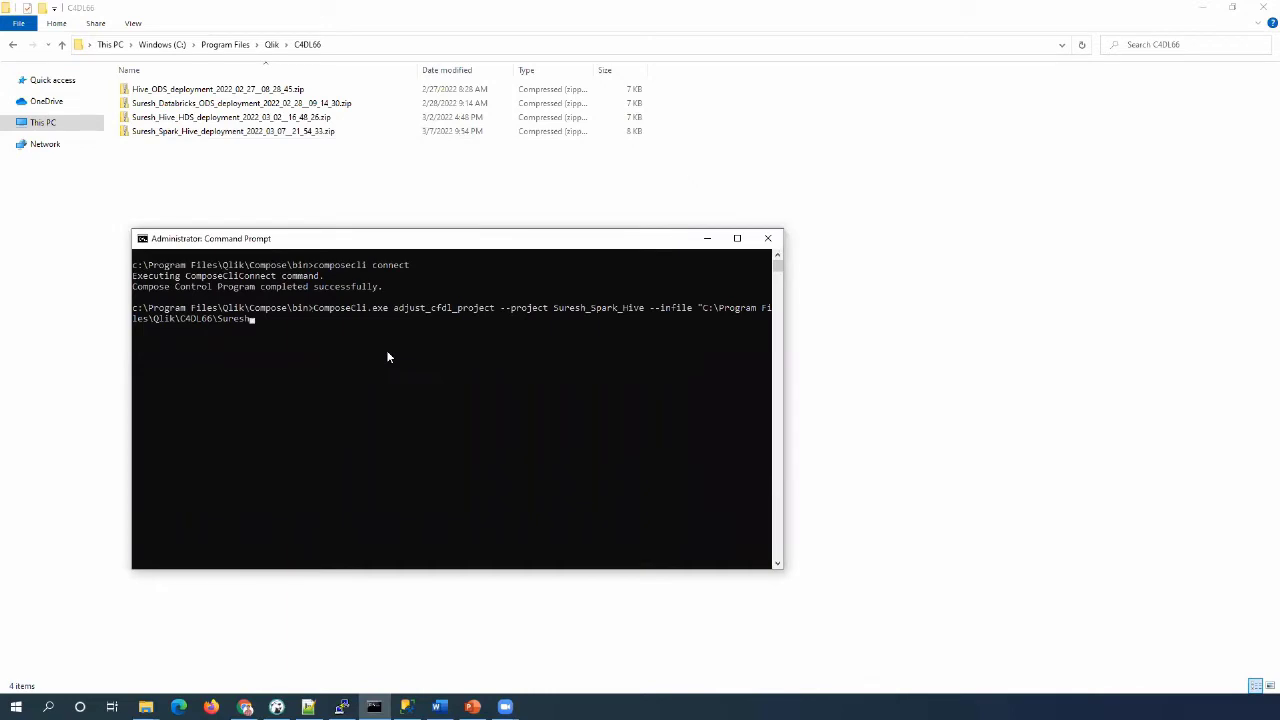
{"action": "key", "text": "Tab"}
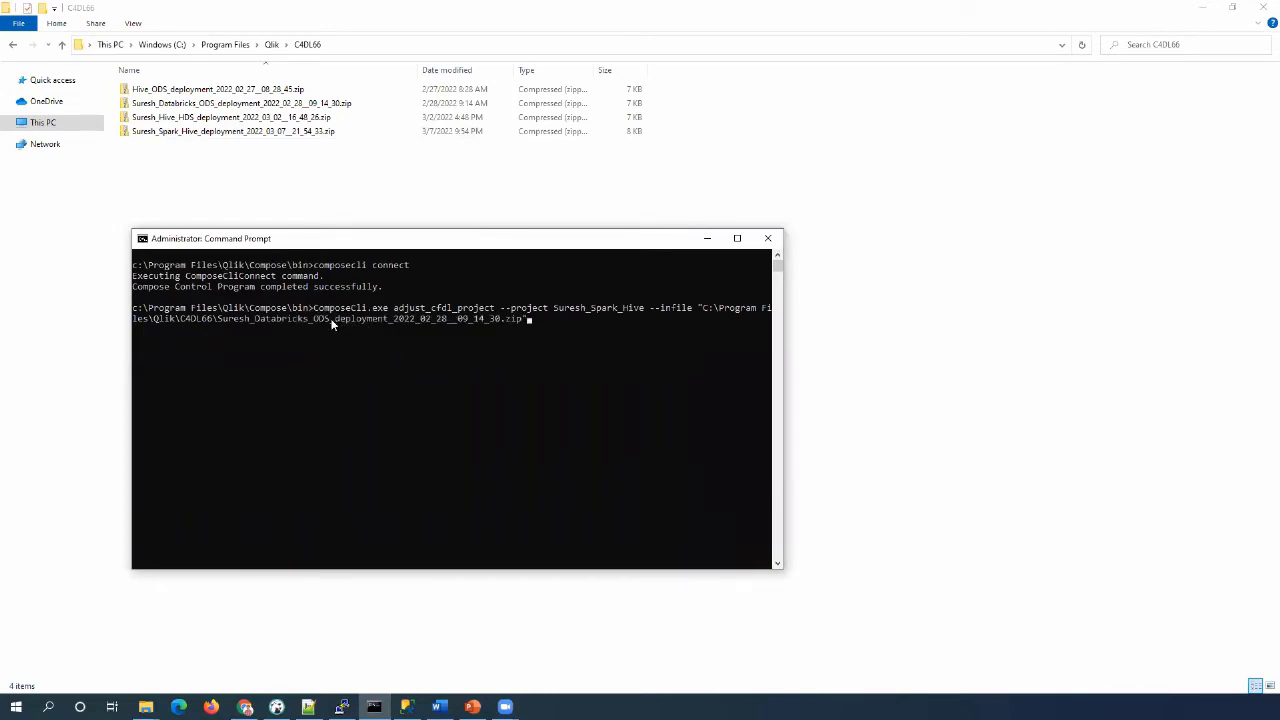
{"action": "key", "text": "Tab"}
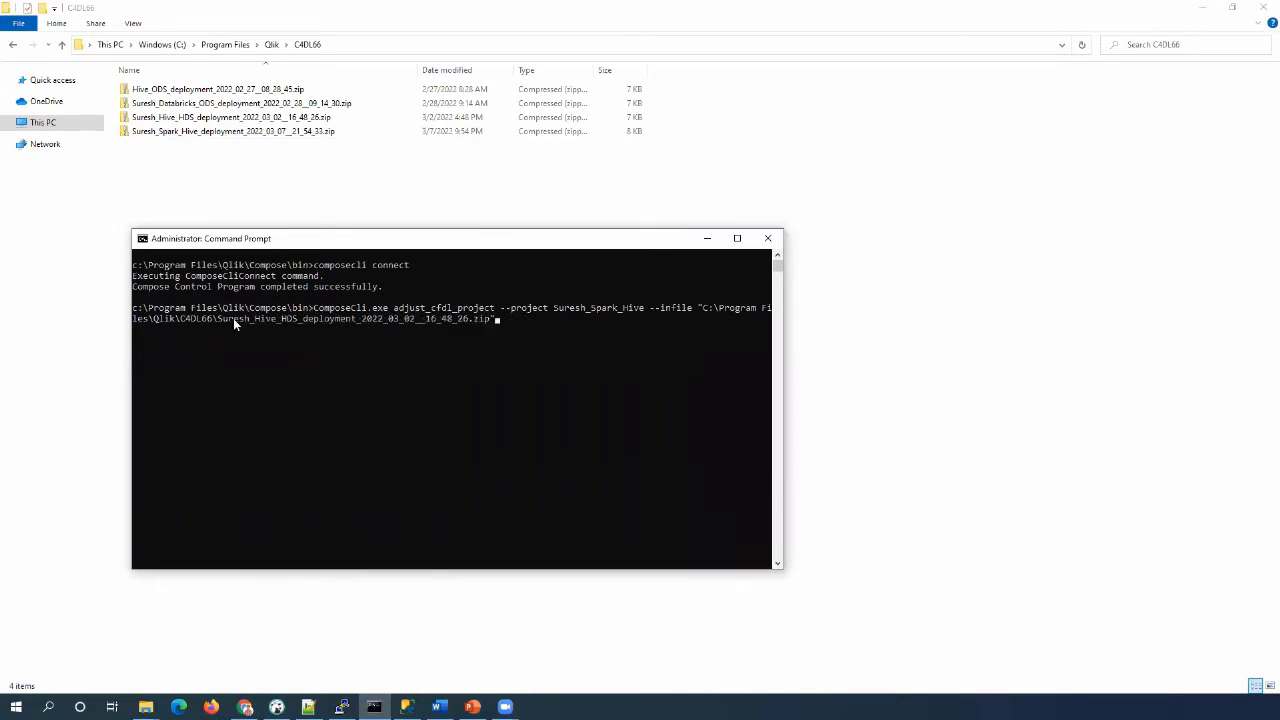
{"action": "key", "text": "Tab"}
{"action": "left_click_drag", "start_coordinate": [257, 318], "coordinate": [301, 319]}
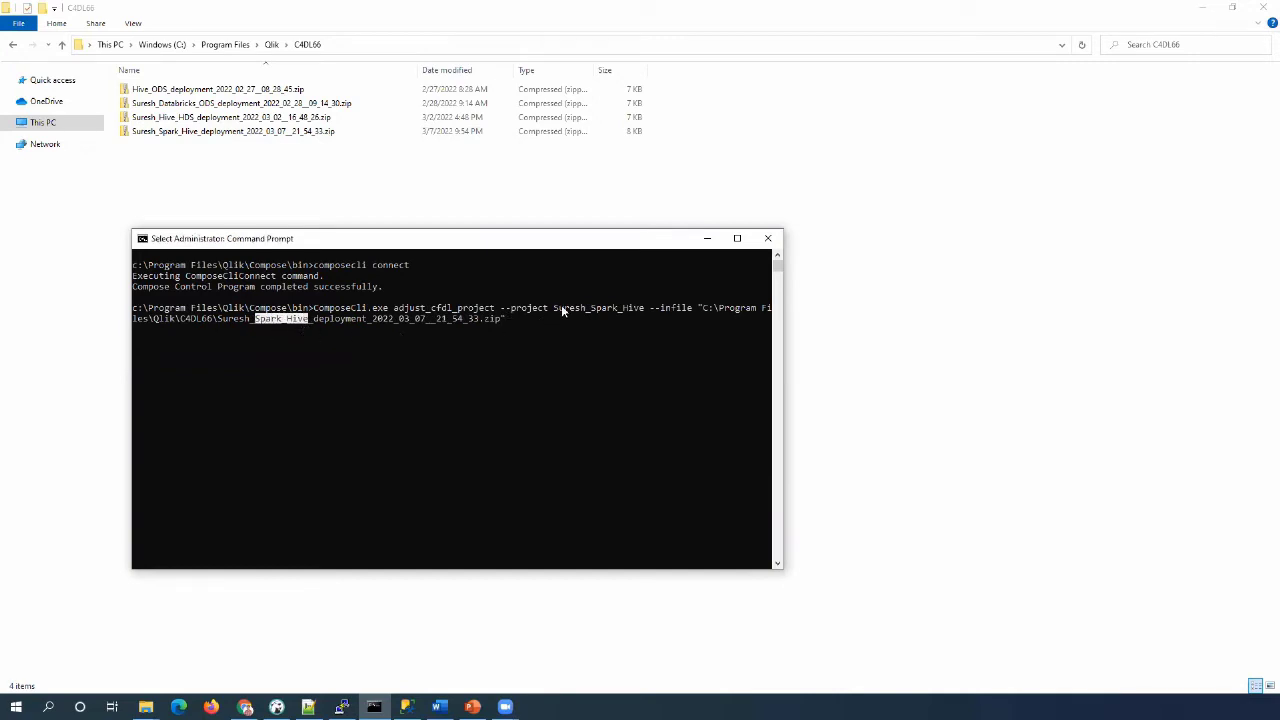
{"action": "left_click_drag", "start_coordinate": [552, 308], "coordinate": [645, 312]}
{"action": "key", "text": "Return"}
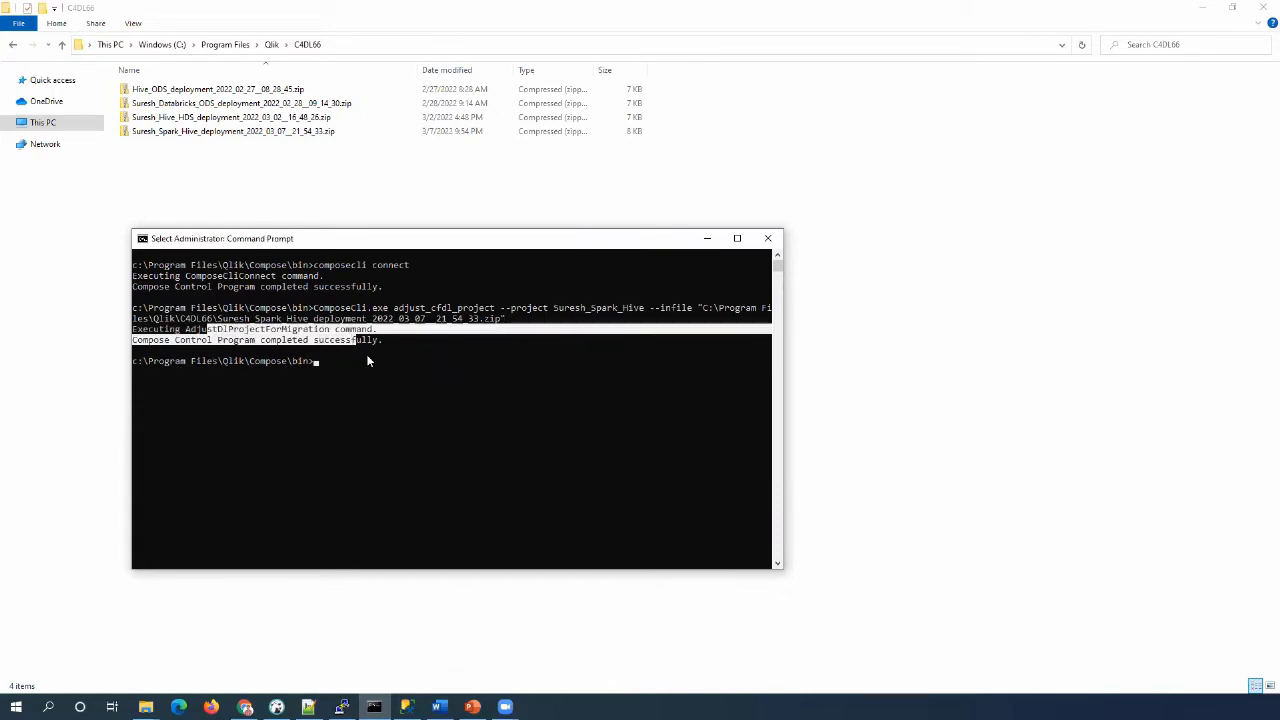
{"action": "left_click", "coordinate": [266, 50]}
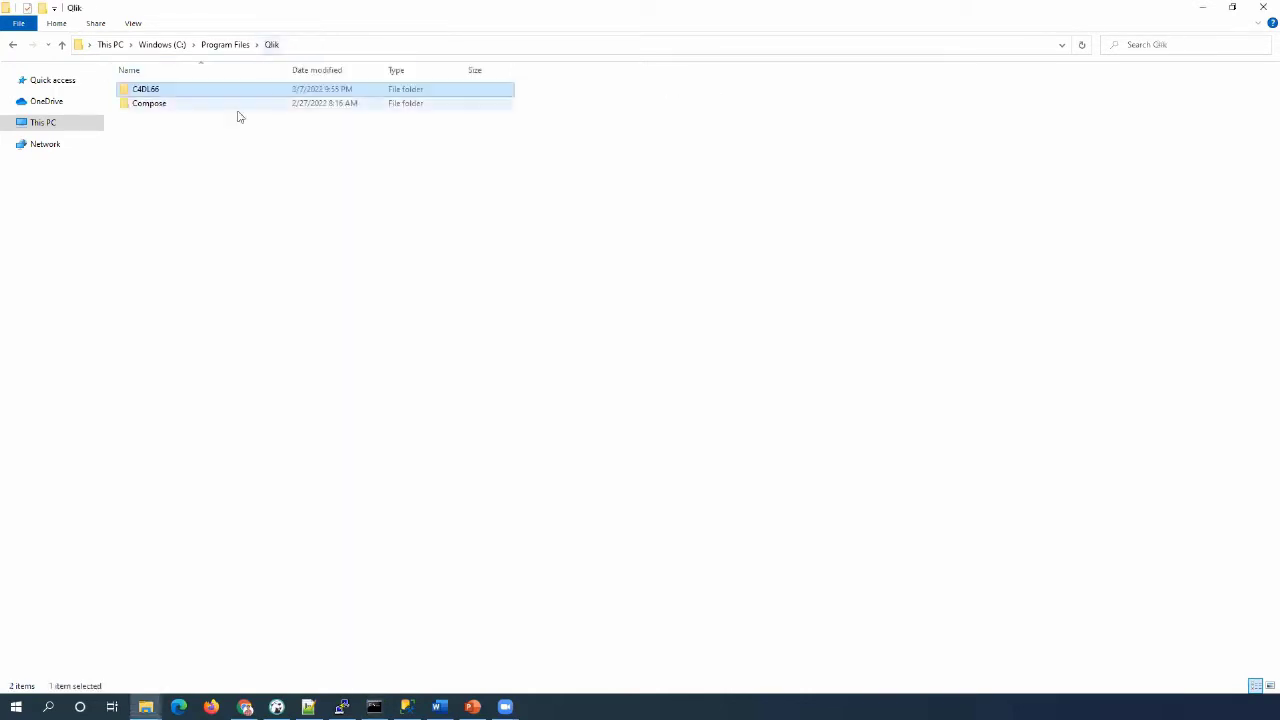
Browse to Compose\data\projects\Suresh_Spark_Hive\deployment_package and copy that folder's path
{"action": "double_click", "coordinate": [189, 104]}
{"action": "double_click", "coordinate": [160, 105]}
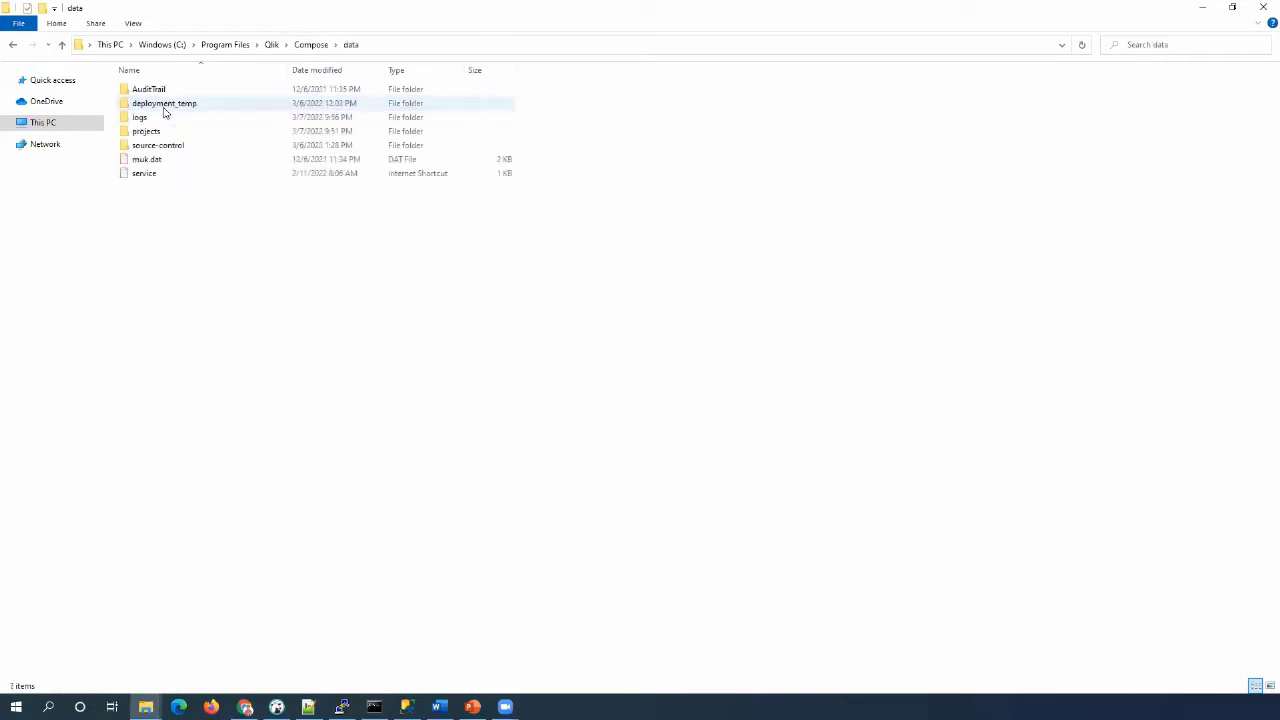
{"action": "left_click", "coordinate": [165, 133]}
{"action": "double_click", "coordinate": [165, 133]}
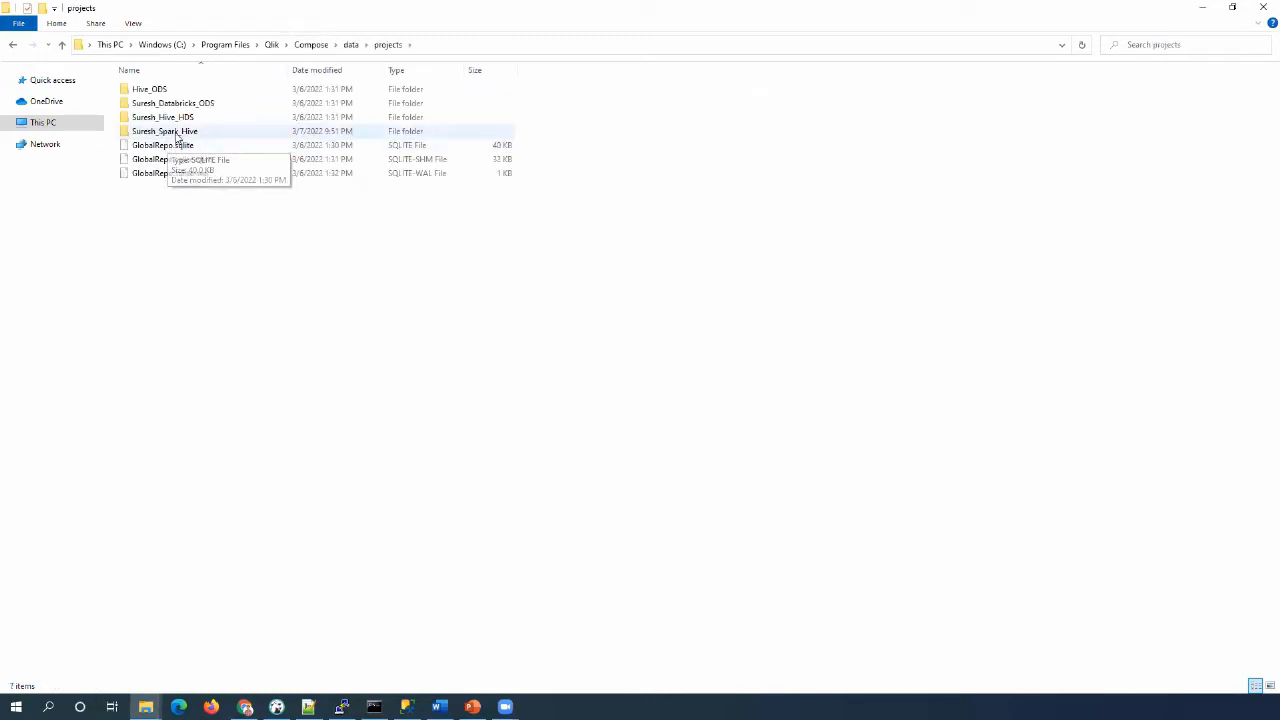
{"action": "double_click", "coordinate": [172, 134]}
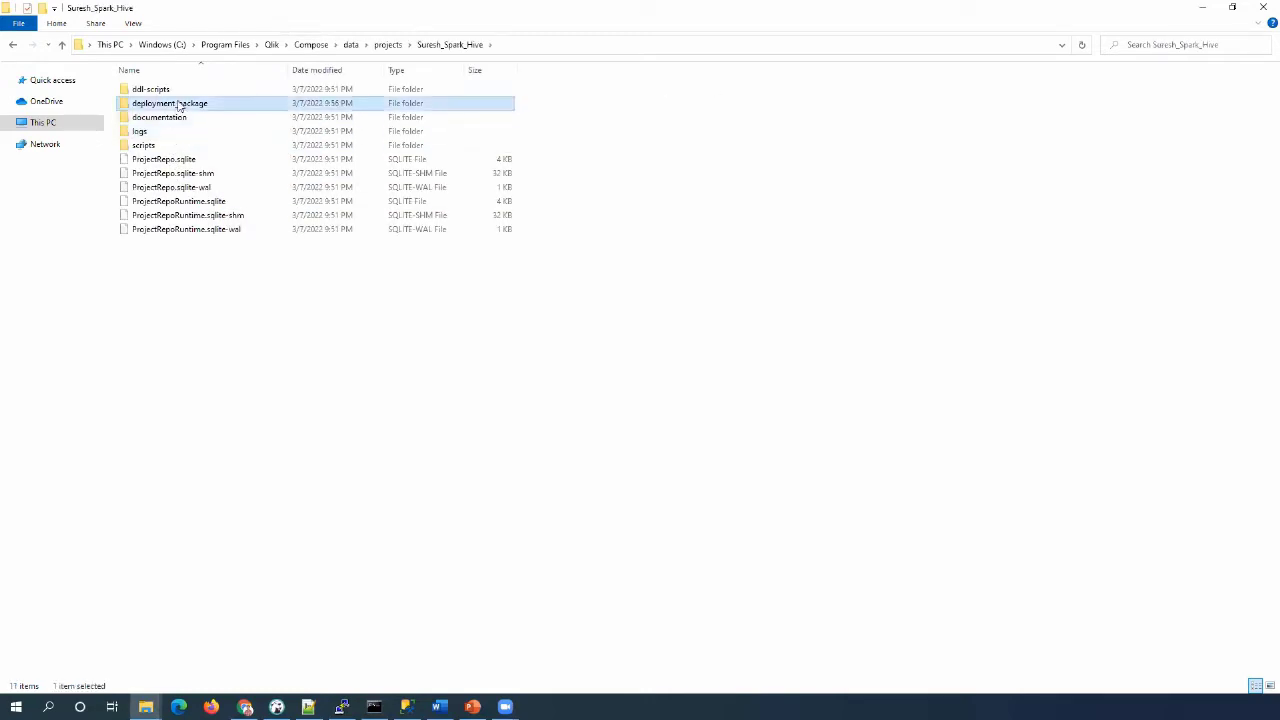
{"action": "double_click", "coordinate": [177, 105]}
{"action": "left_click", "coordinate": [305, 95]}
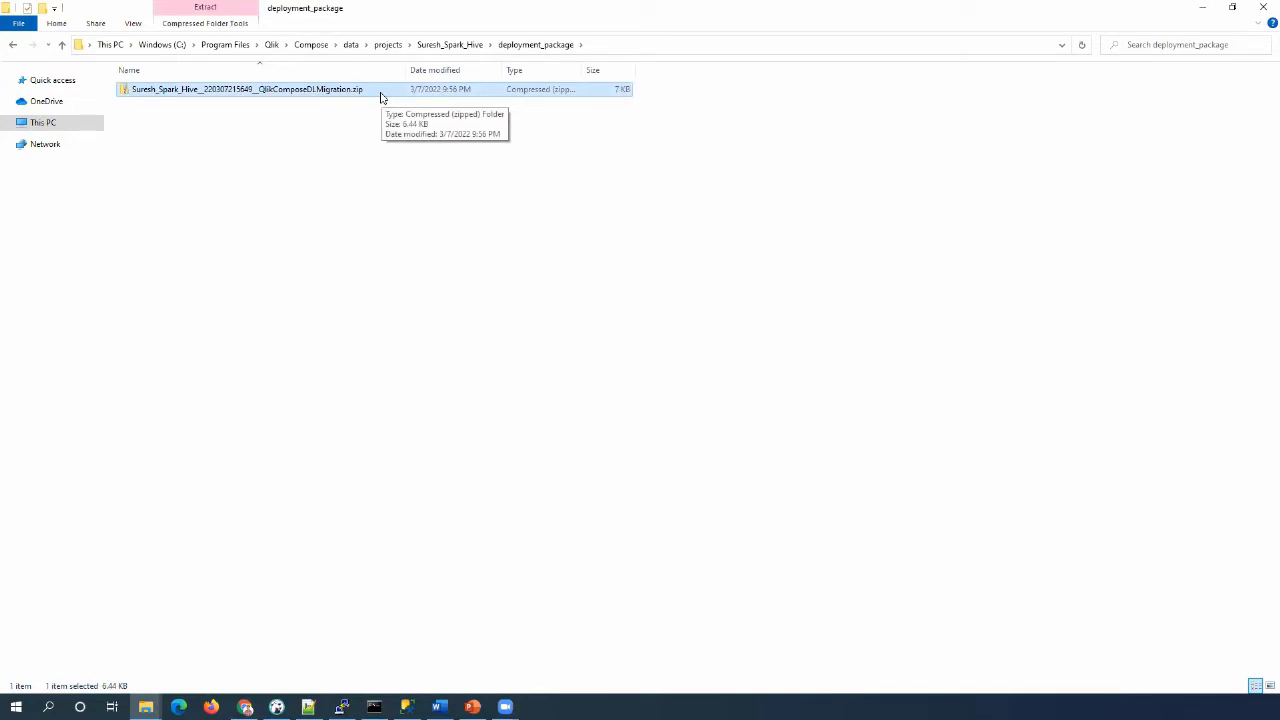
{"action": "left_click", "coordinate": [631, 43]}
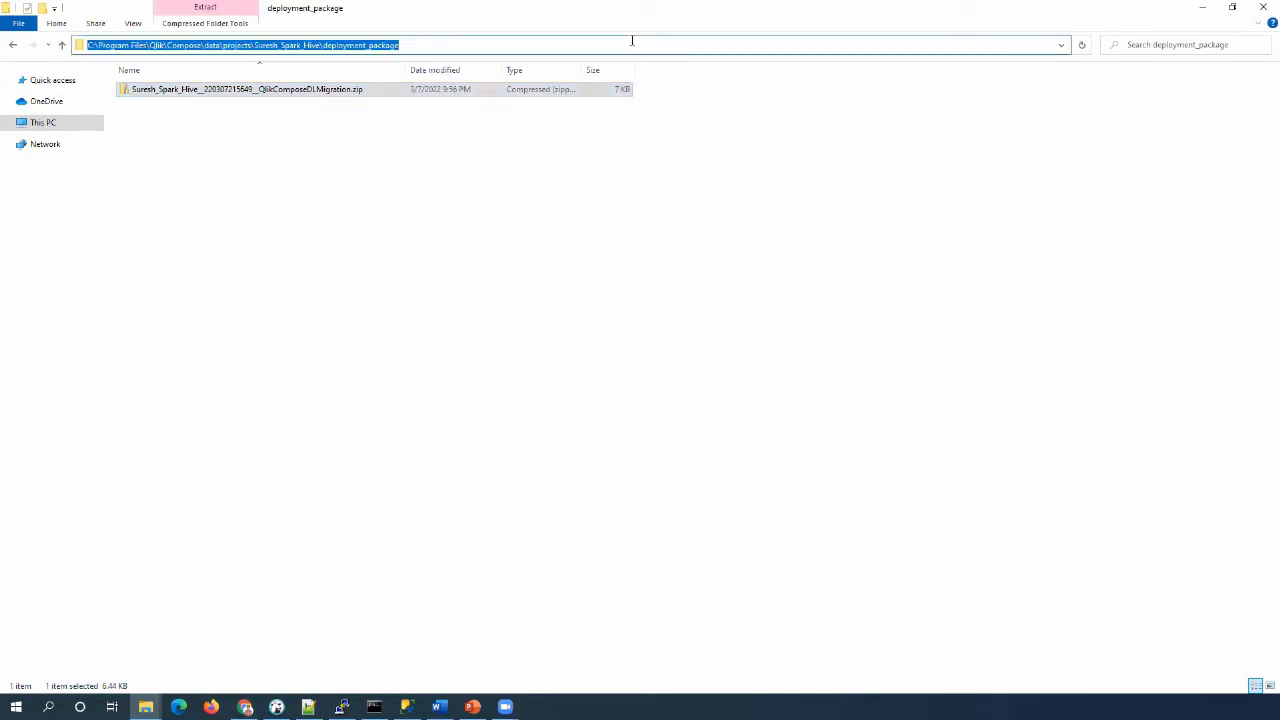
{"action": "left_click", "coordinate": [245, 707]}
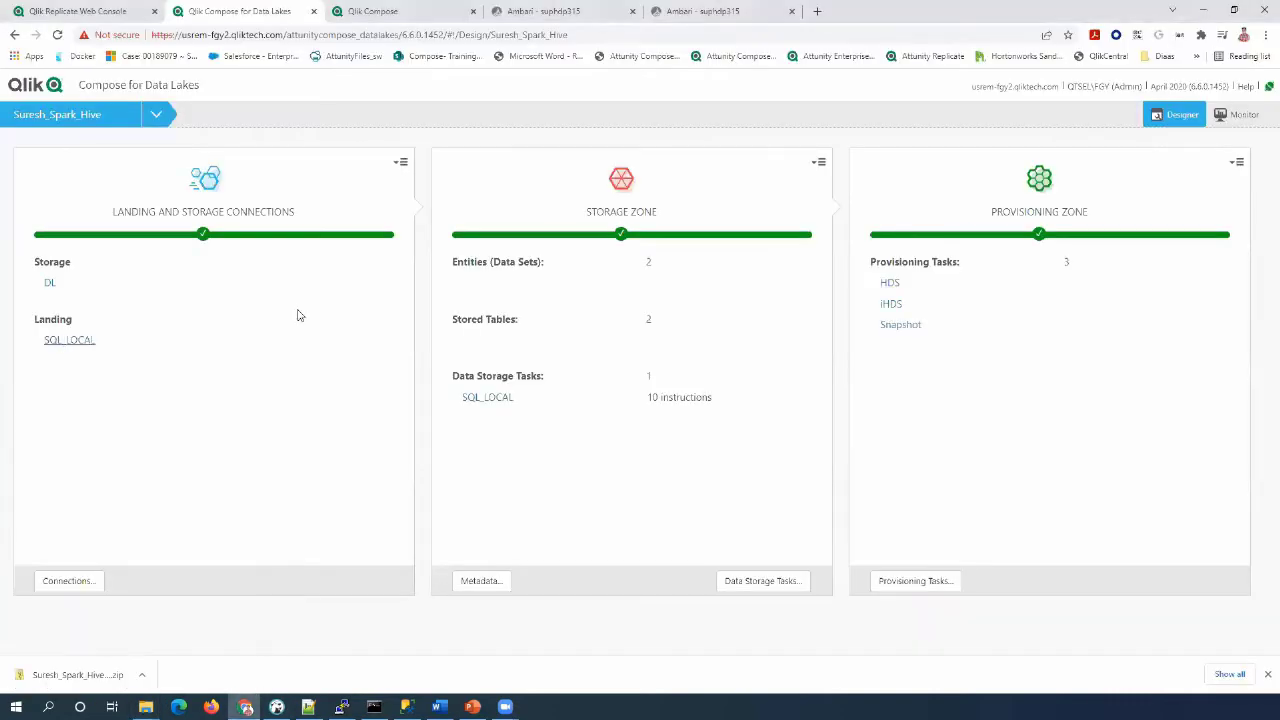
Start a package deployment into Suresh_Spark_Hive from the project's Deployment menu
{"action": "left_click", "coordinate": [375, 14]}
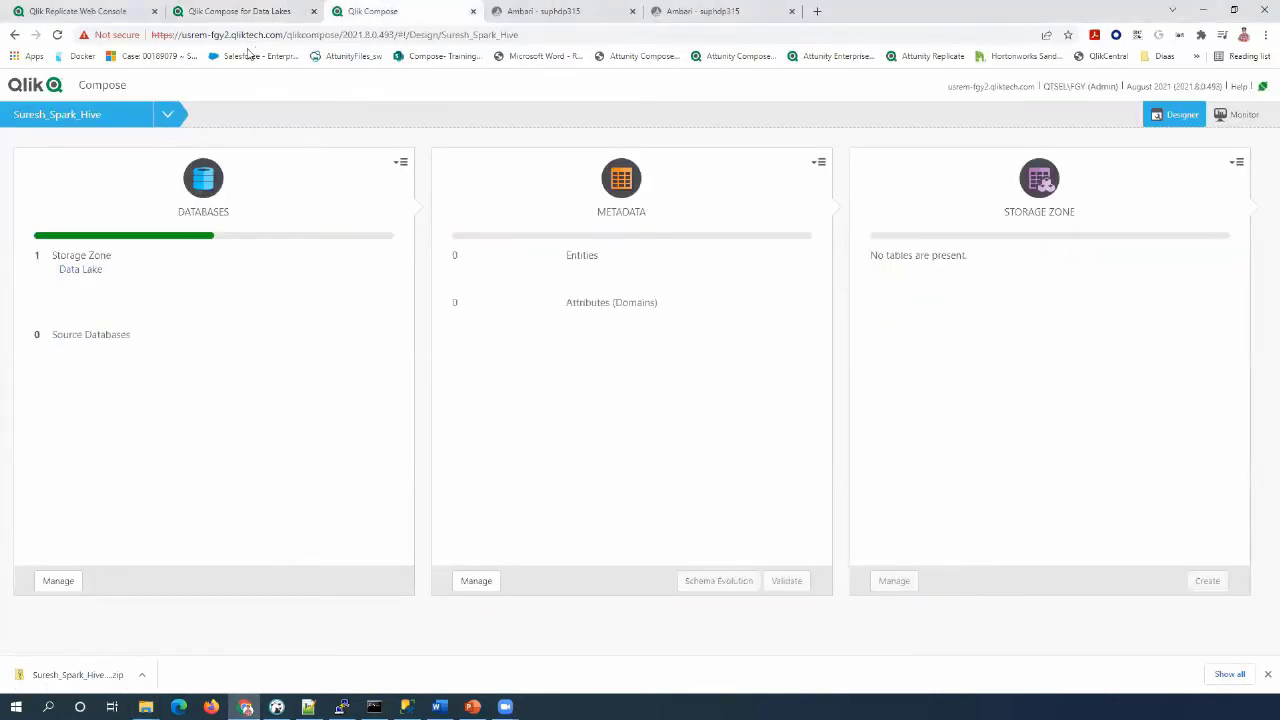
{"action": "left_click", "coordinate": [167, 116]}
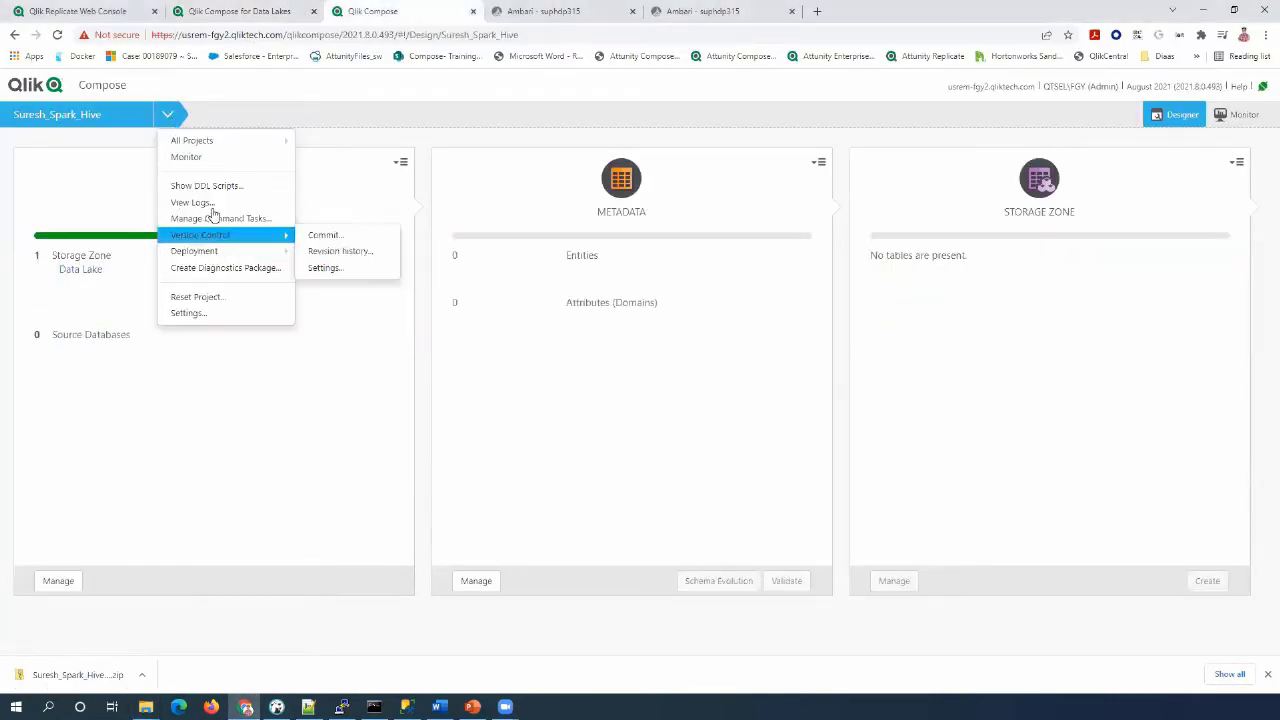
{"action": "mouse_move", "coordinate": [200, 251]}
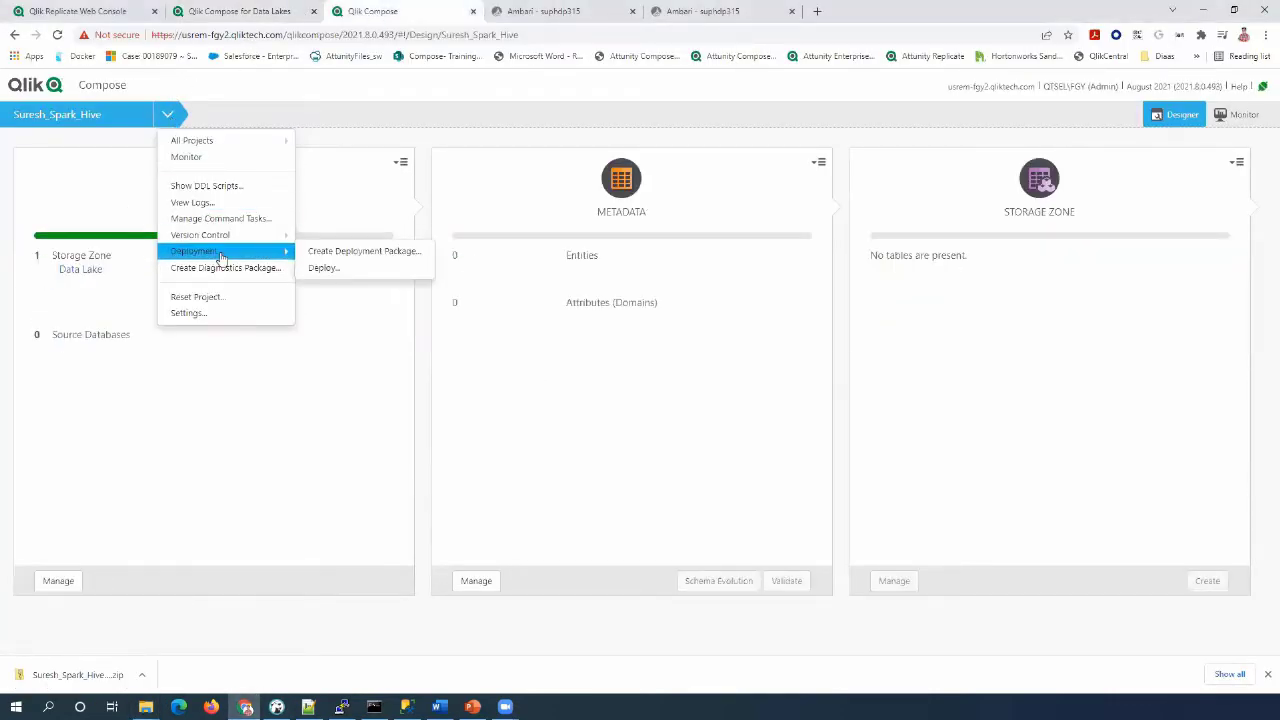
{"action": "left_click", "coordinate": [335, 269]}
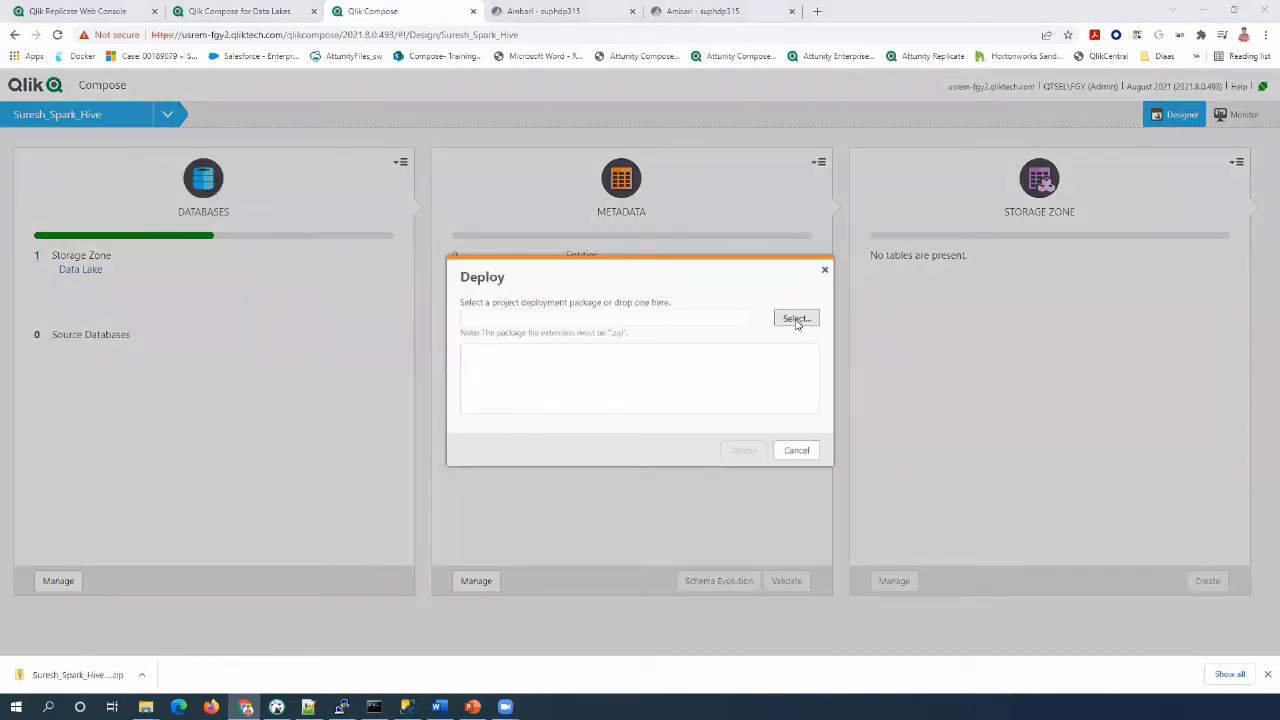
Deploy the QlikComposeDLMigration zip from deployment_package, typing 'confirm' to override the project
{"action": "left_click", "coordinate": [796, 320]}
{"action": "left_click", "coordinate": [422, 36]}
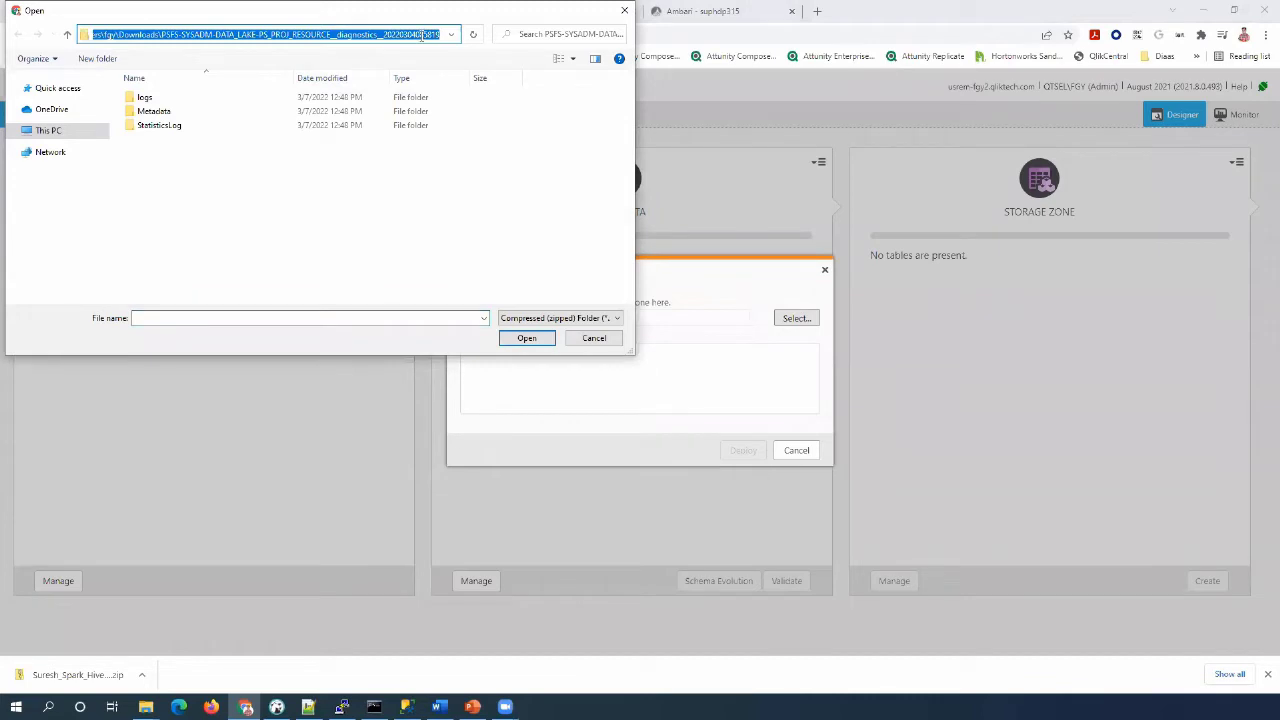
{"action": "key", "text": "ctrl+v"}
{"action": "key", "text": "Return"}
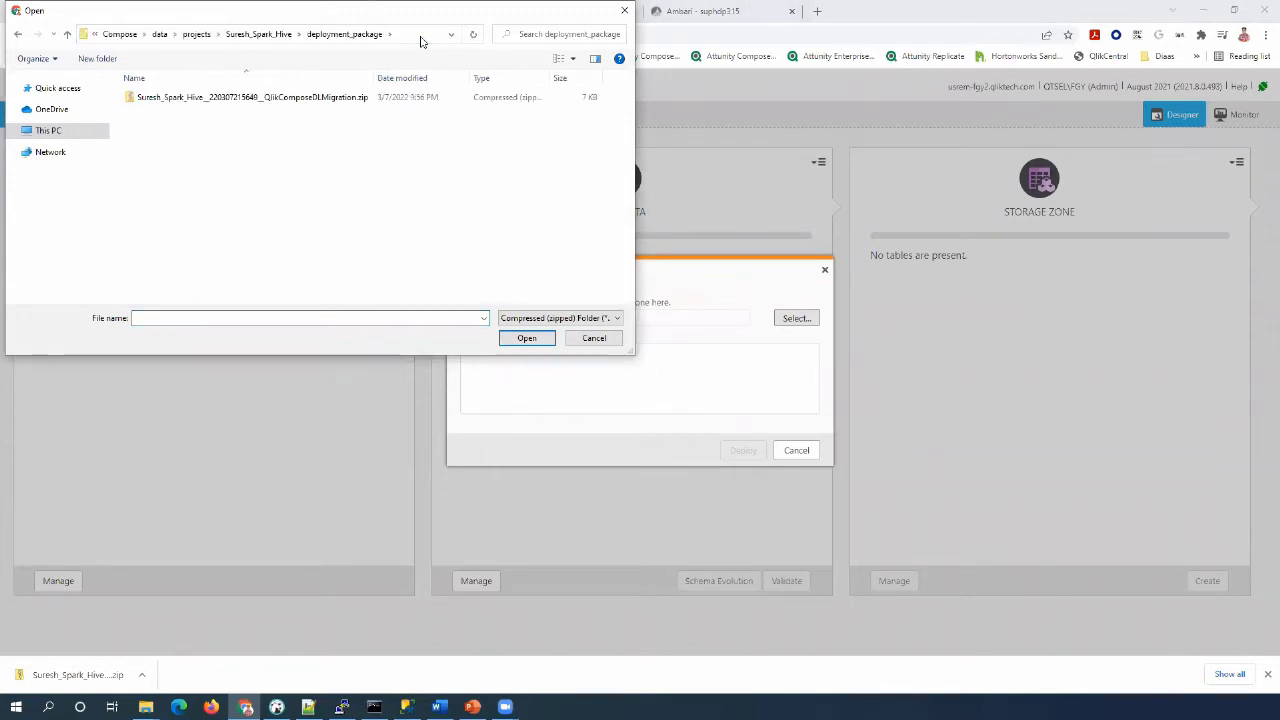
{"action": "double_click", "coordinate": [244, 100]}
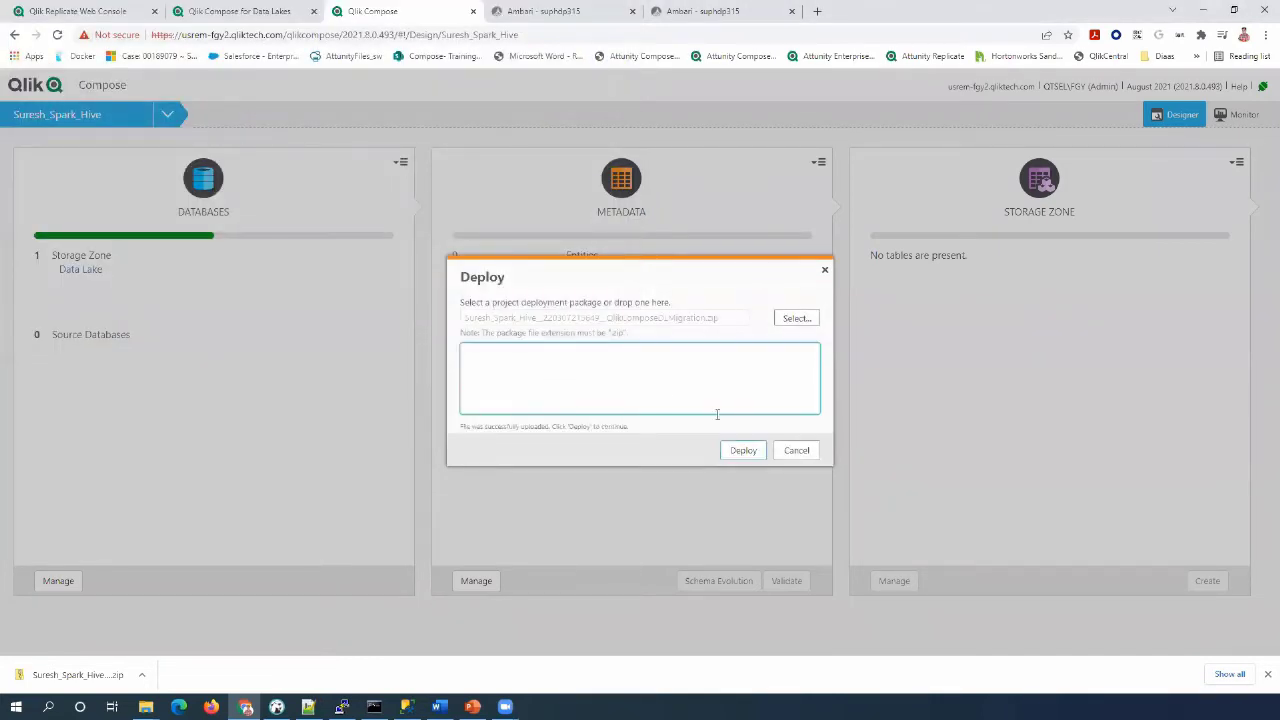
{"action": "left_click", "coordinate": [748, 454]}
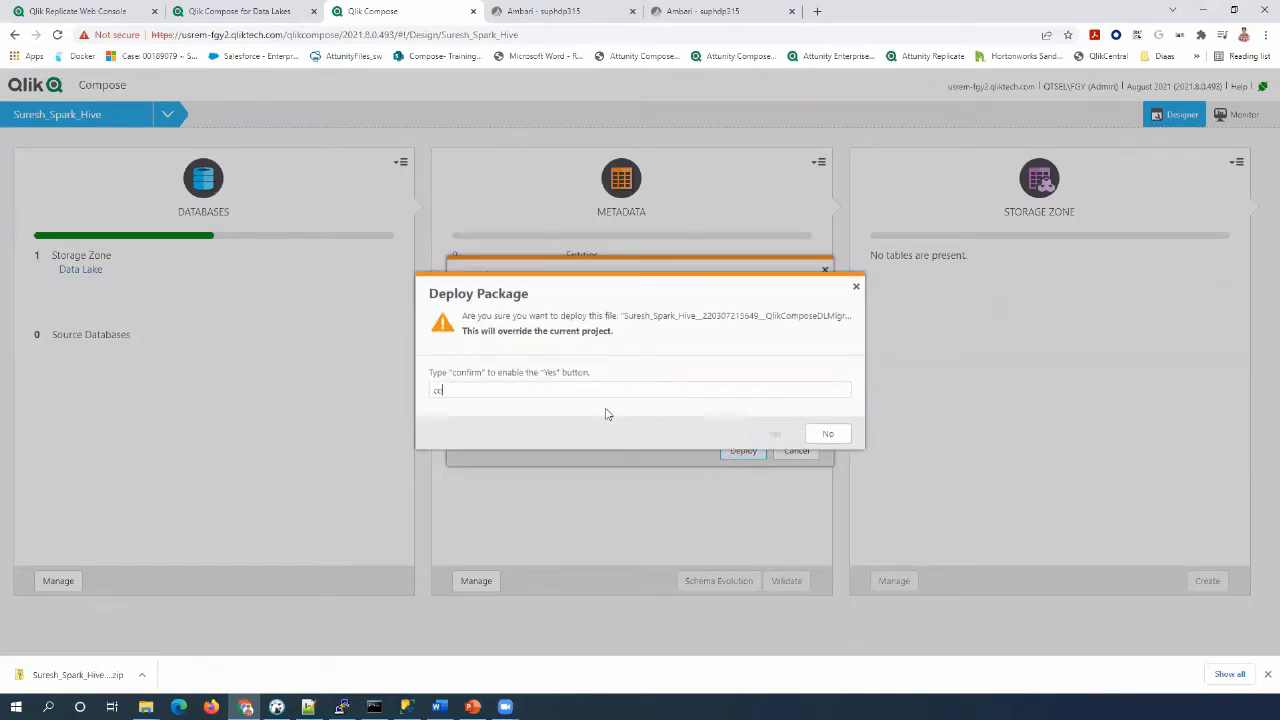
{"action": "type", "text": "confirm"}
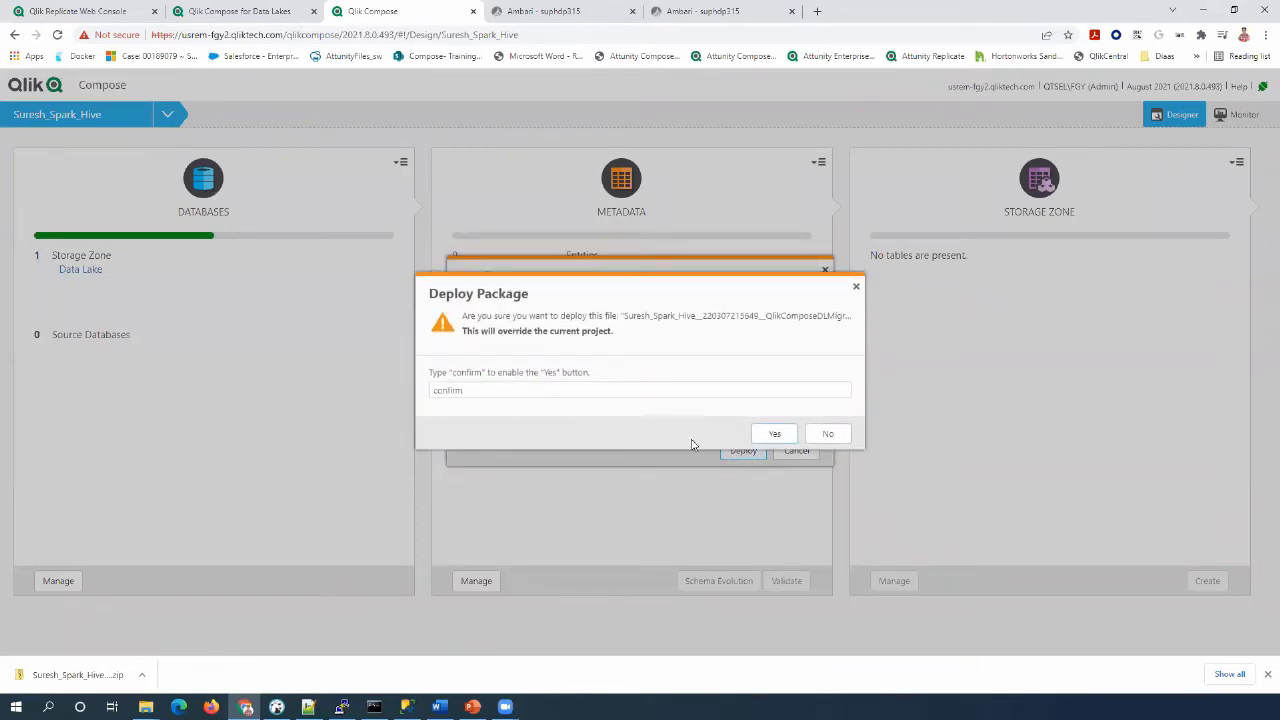
{"action": "left_click", "coordinate": [767, 438]}
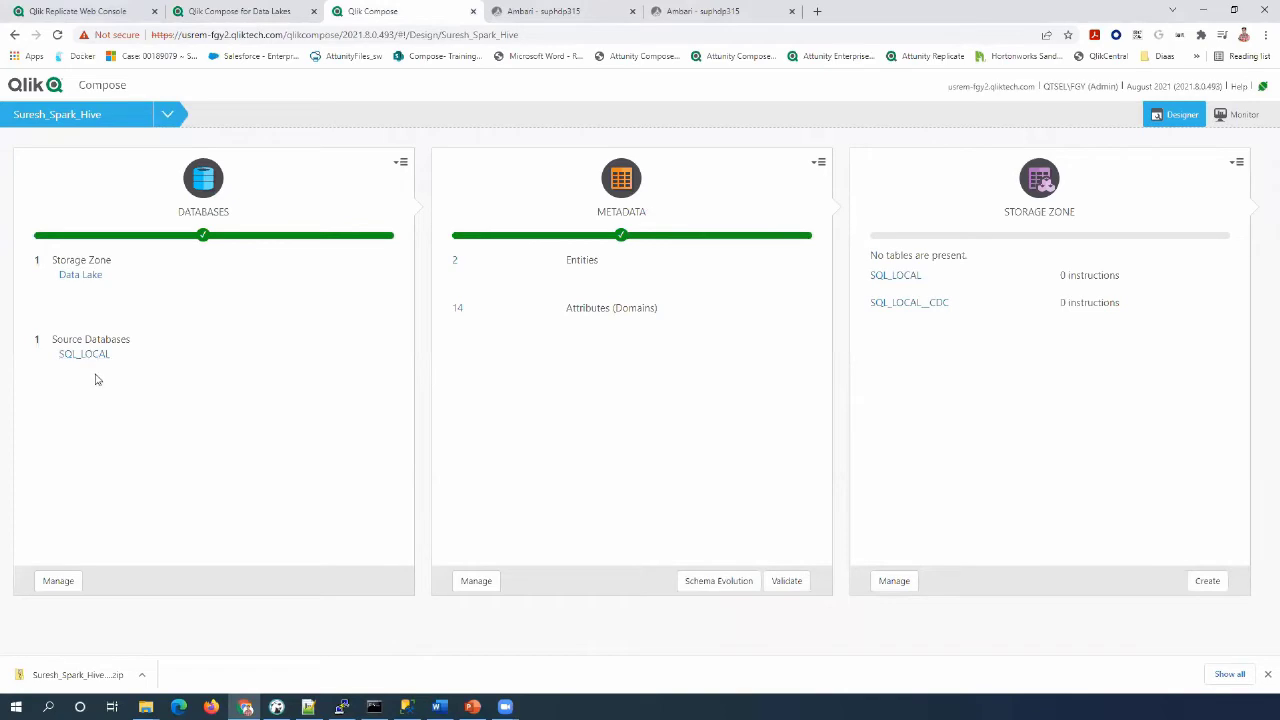
Test the Data Lake and SQL_LOCAL database connections
{"action": "left_click", "coordinate": [52, 582]}
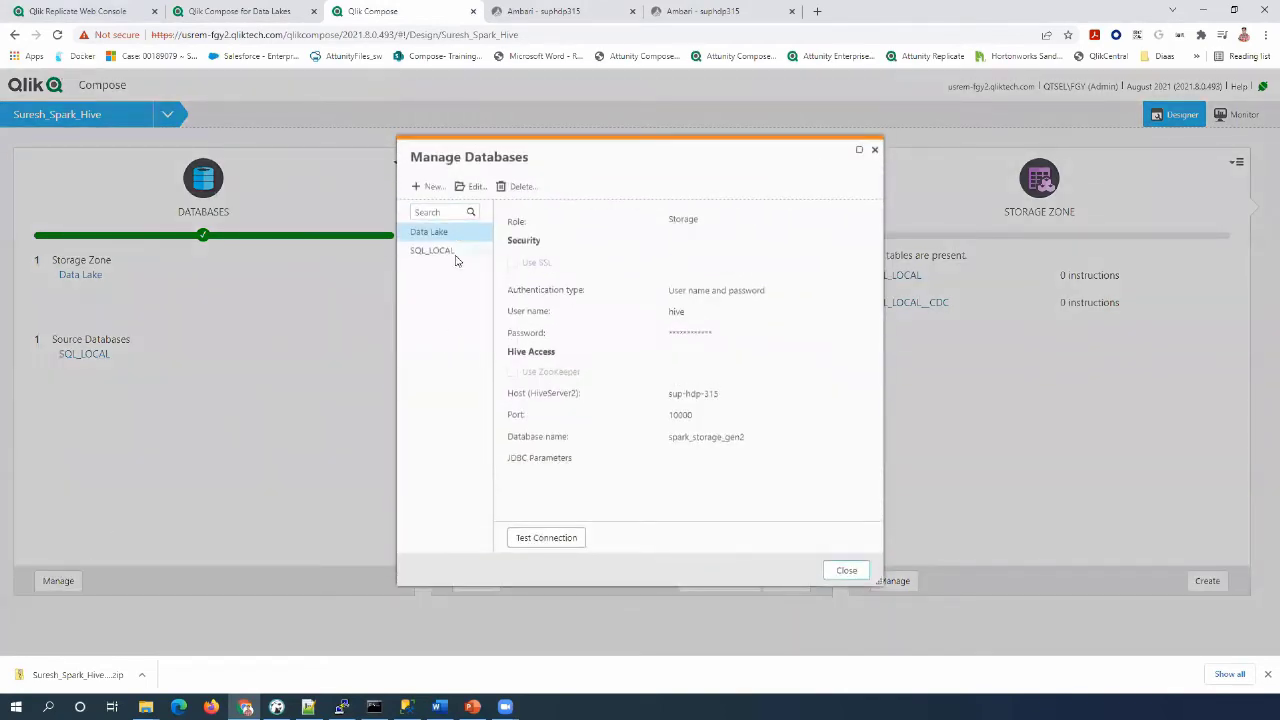
{"action": "left_click", "coordinate": [547, 538]}
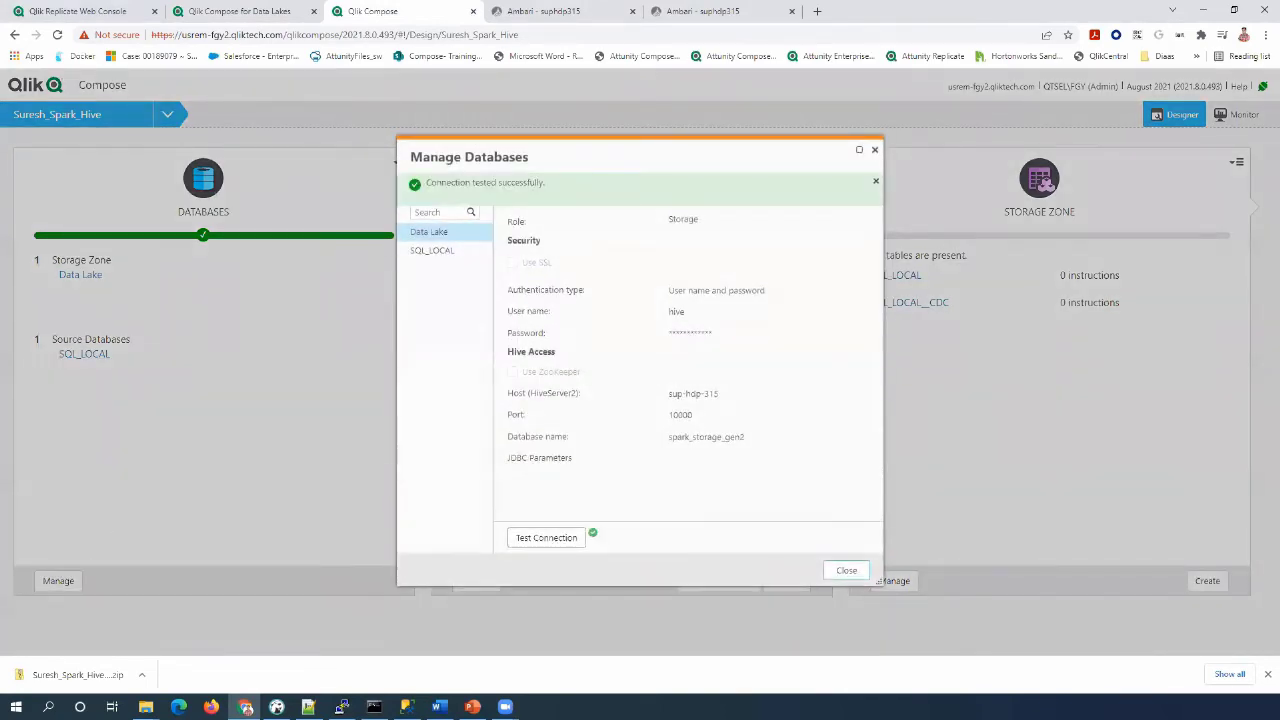
{"action": "left_click", "coordinate": [432, 250]}
{"action": "left_click", "coordinate": [552, 541]}
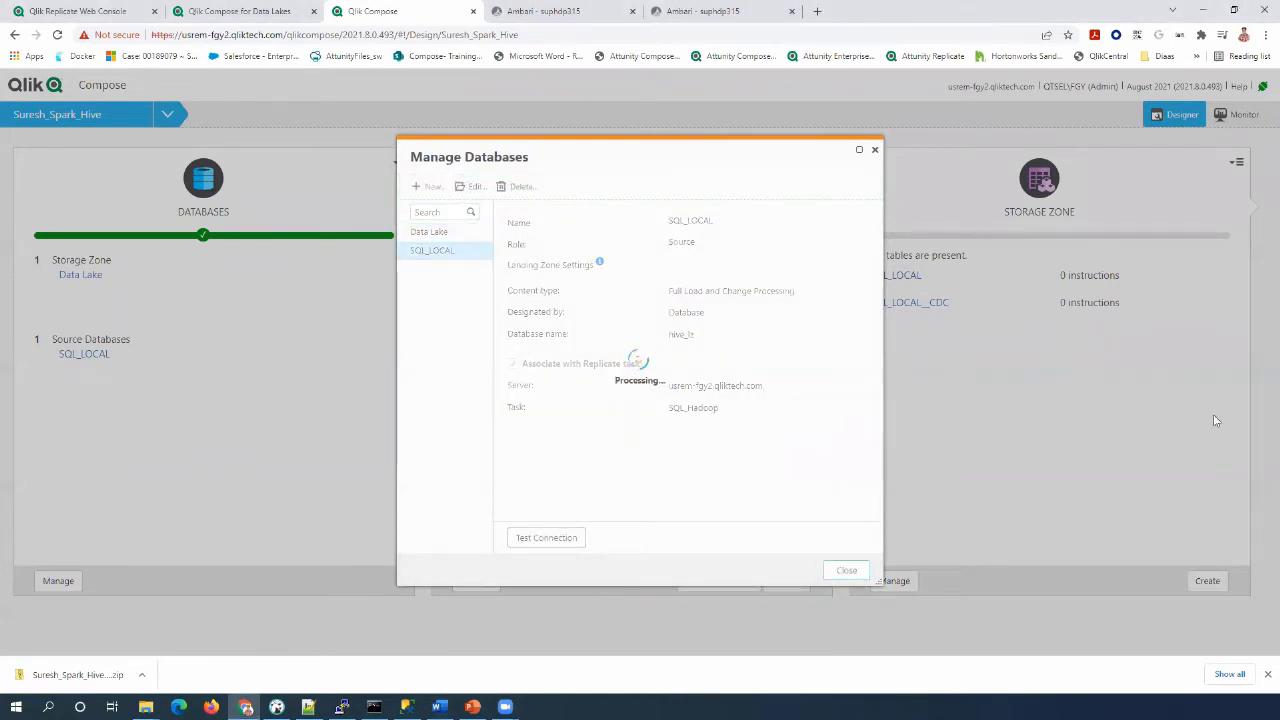
{"action": "left_click", "coordinate": [846, 571]}
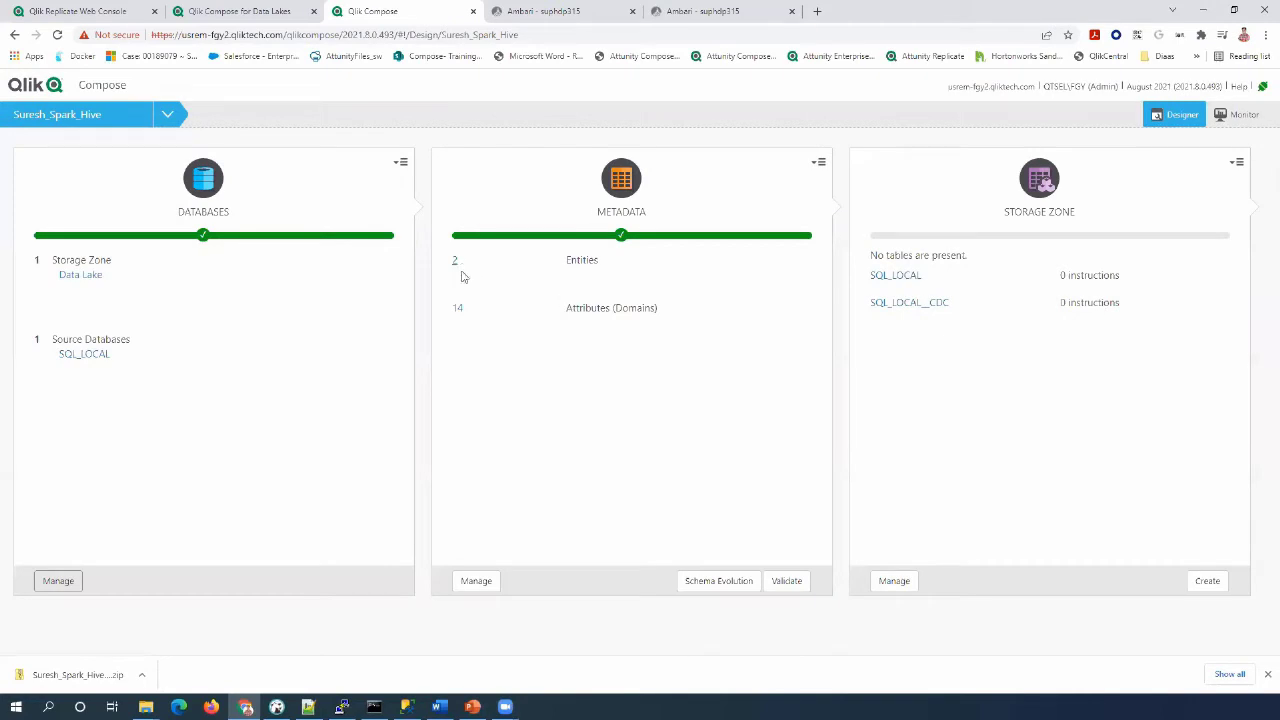
Validate the project metadata and create the two storage zone tables
{"action": "left_click", "coordinate": [787, 584]}
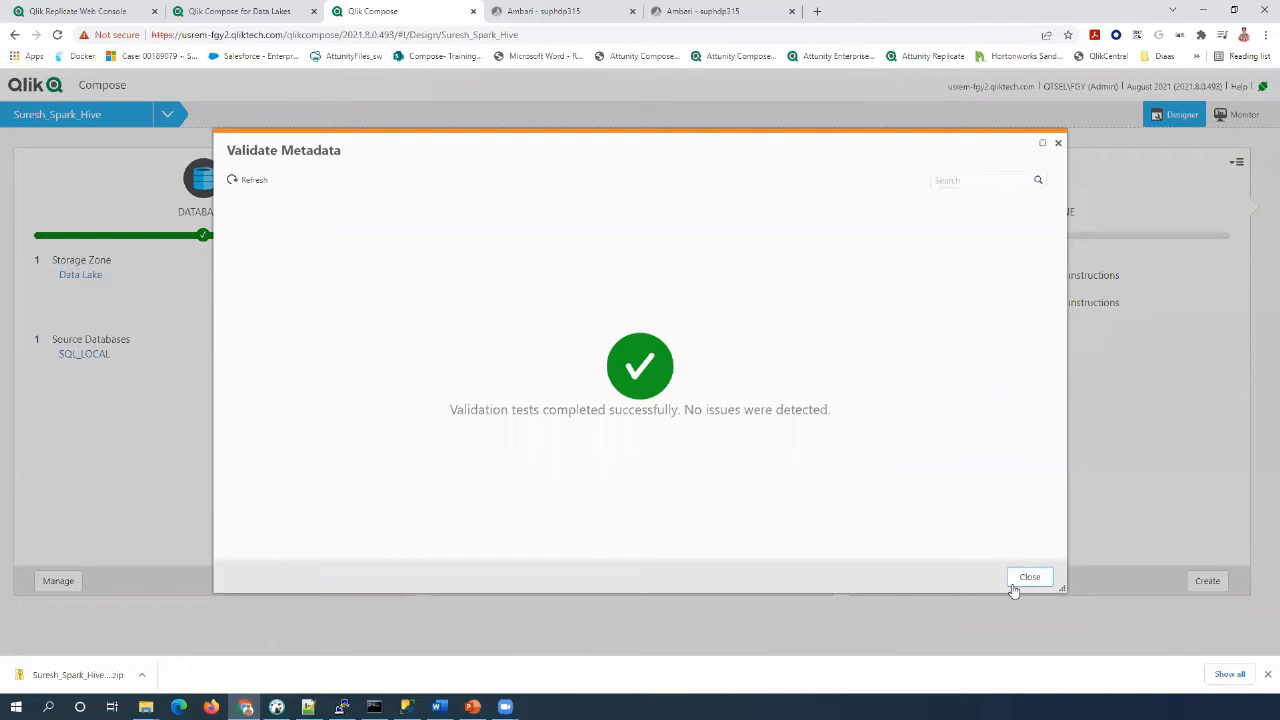
{"action": "left_click", "coordinate": [1029, 578]}
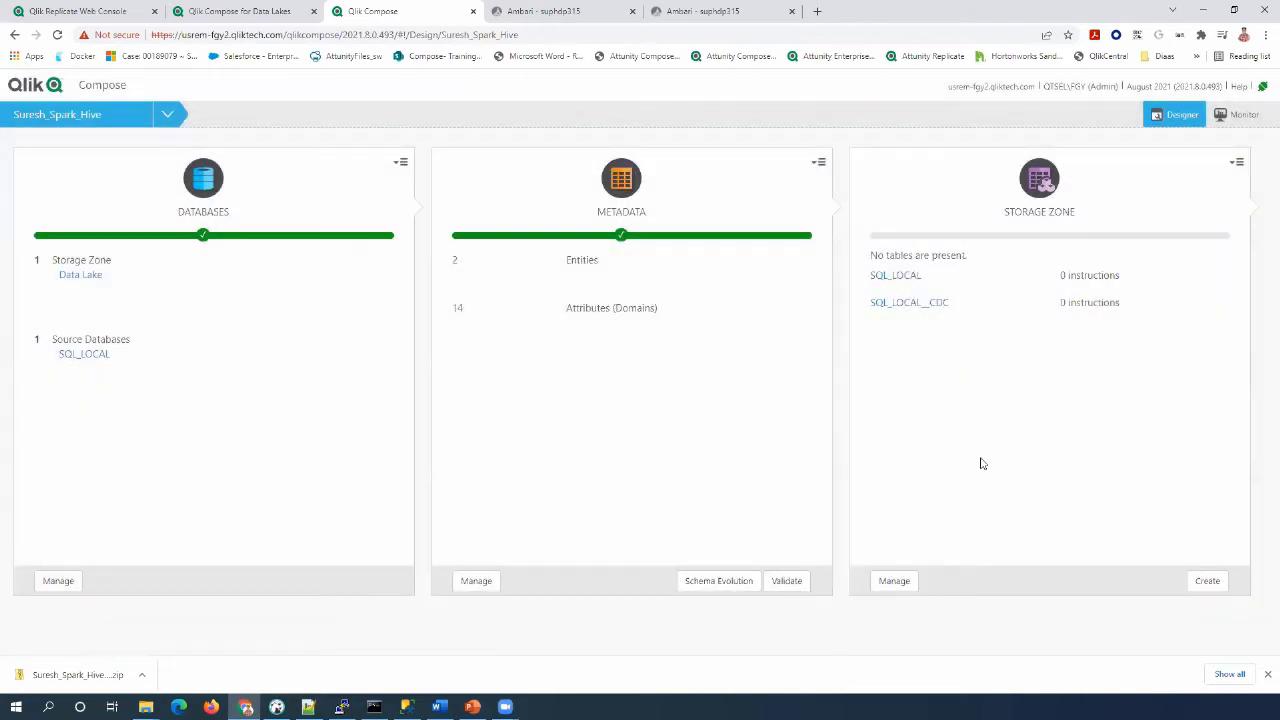
{"action": "left_click", "coordinate": [1208, 582]}
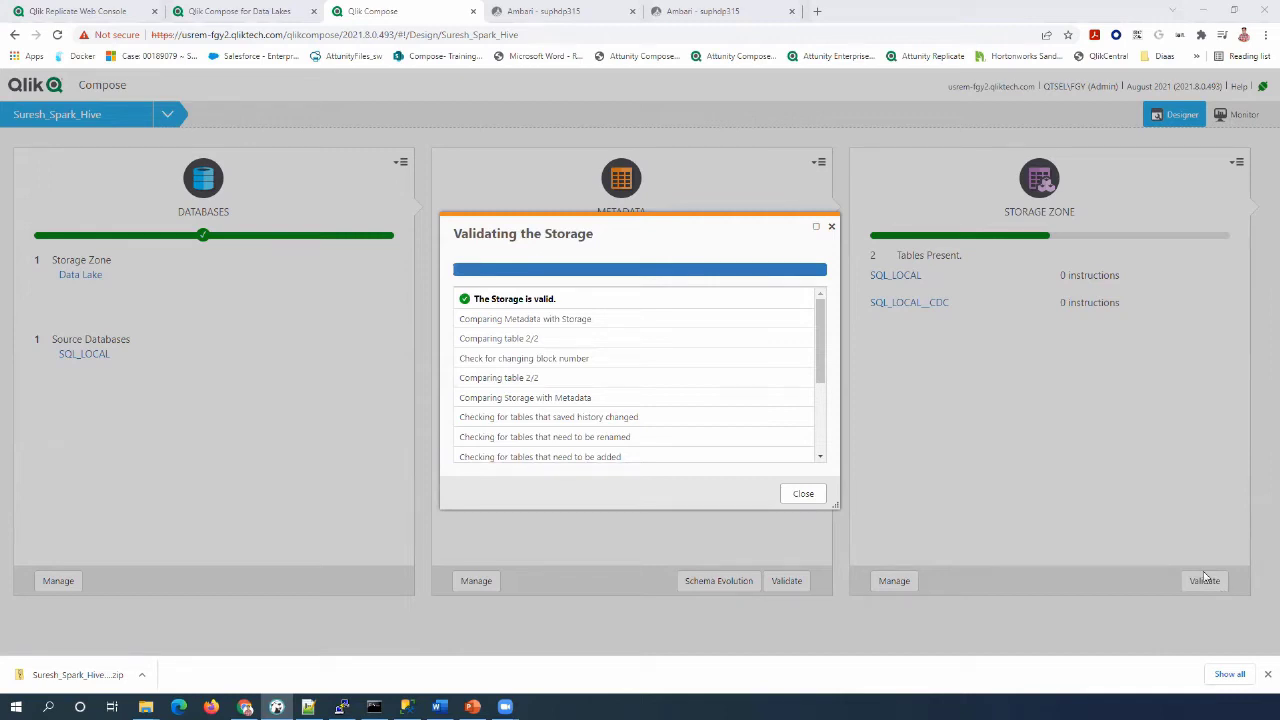
{"action": "left_click", "coordinate": [803, 493]}
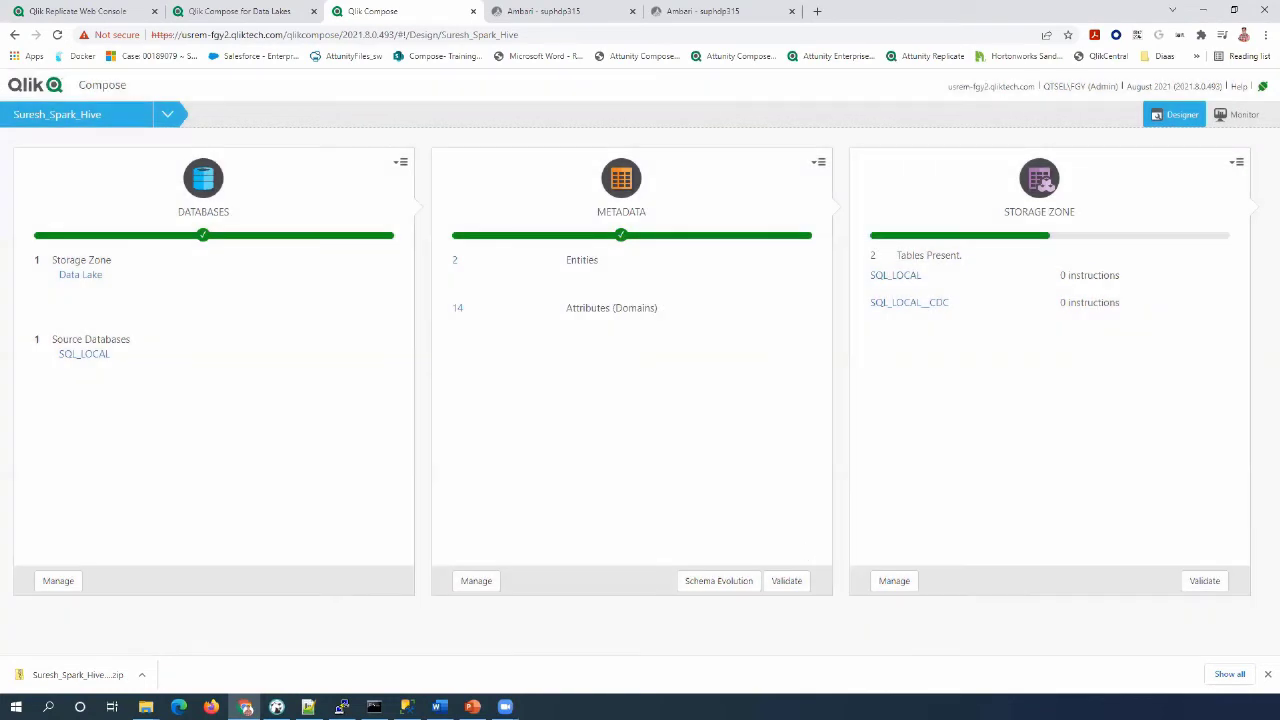
{"action": "key", "text": "alt+Tab"}
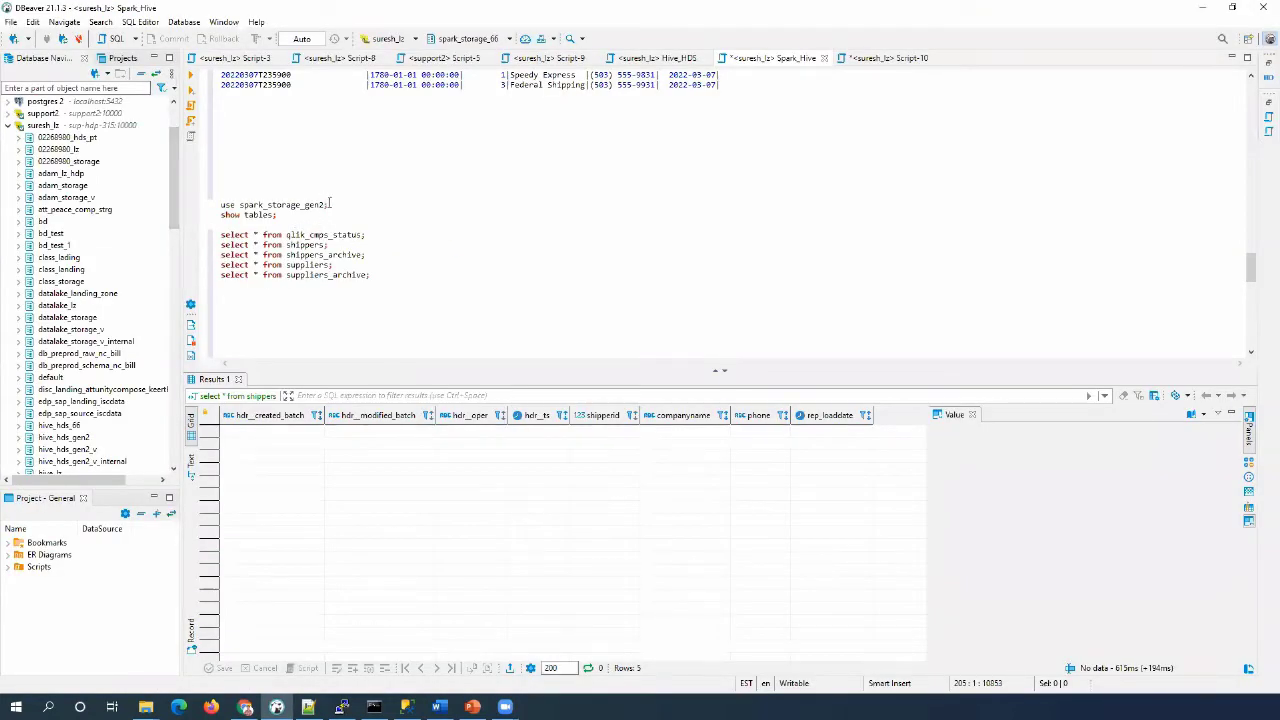
Run 'use spark_storage_gen2;' then the qlik_cmps_status and shippers SELECT queries
{"action": "left_click", "coordinate": [330, 204]}
{"action": "key", "text": "ctrl+Return"}
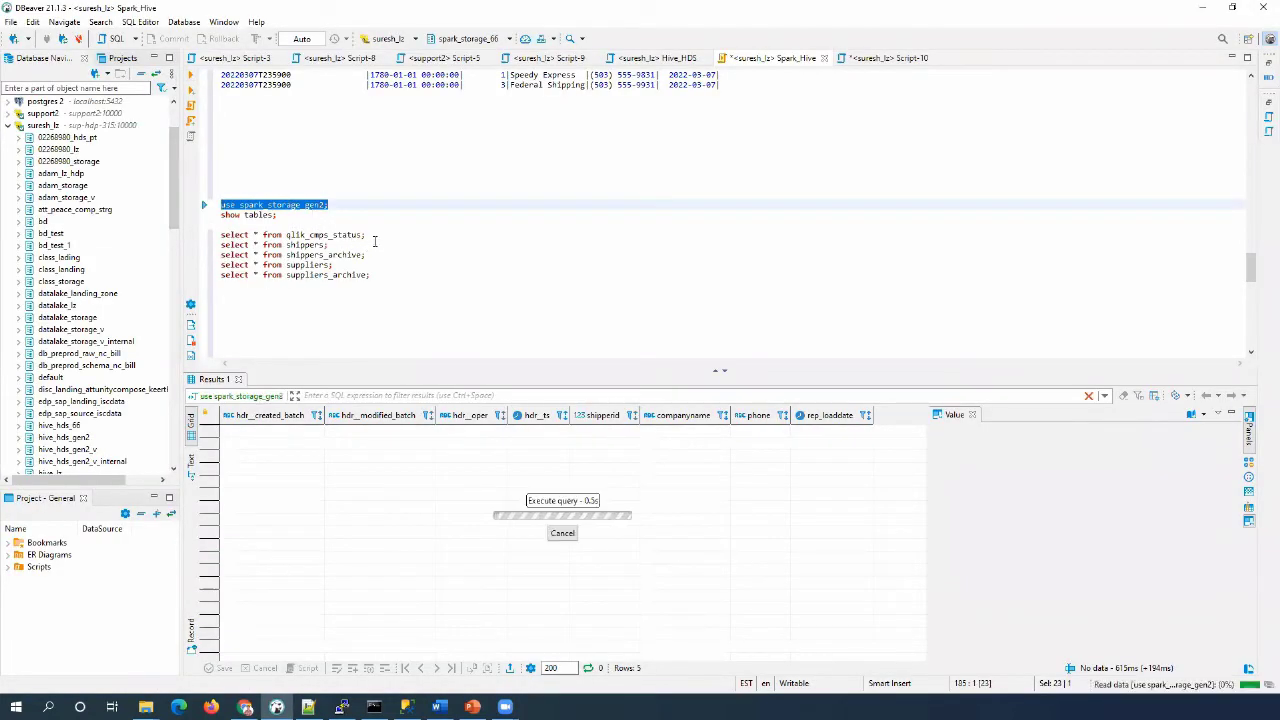
{"action": "left_click_drag", "start_coordinate": [368, 235], "coordinate": [220, 235]}
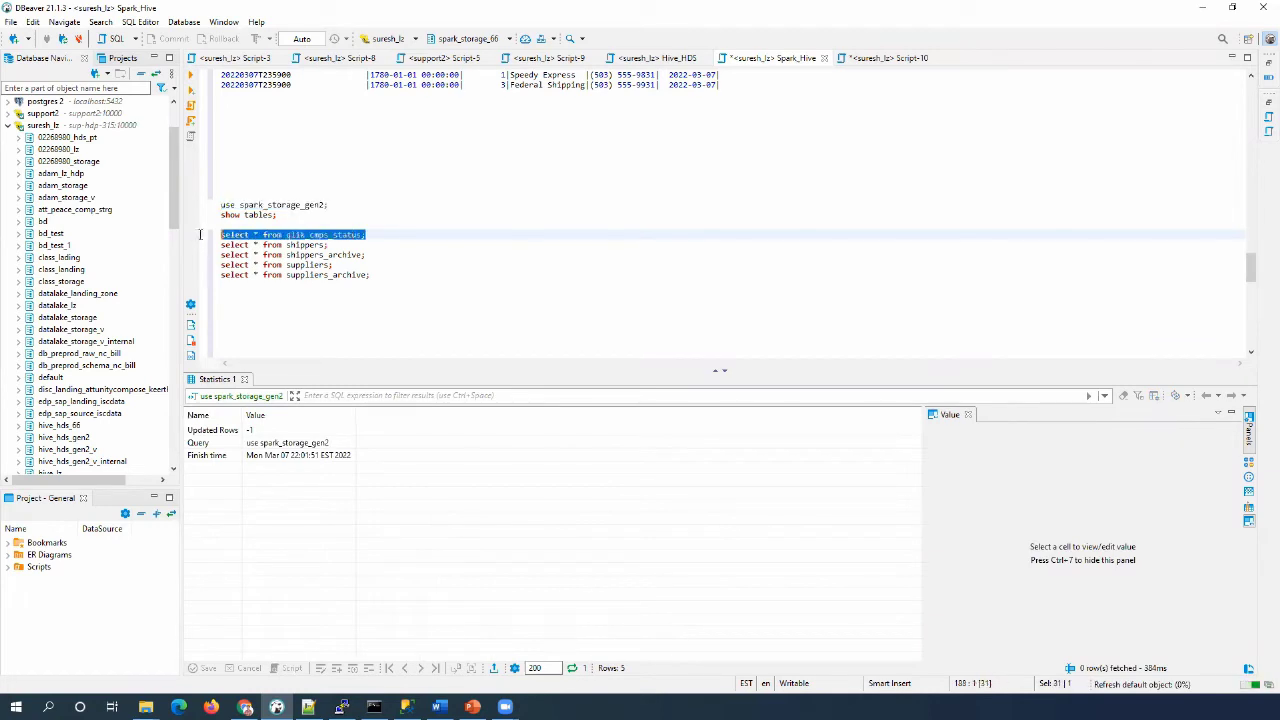
{"action": "left_click", "coordinate": [192, 75]}
{"action": "left_click_drag", "start_coordinate": [328, 245], "coordinate": [208, 246]}
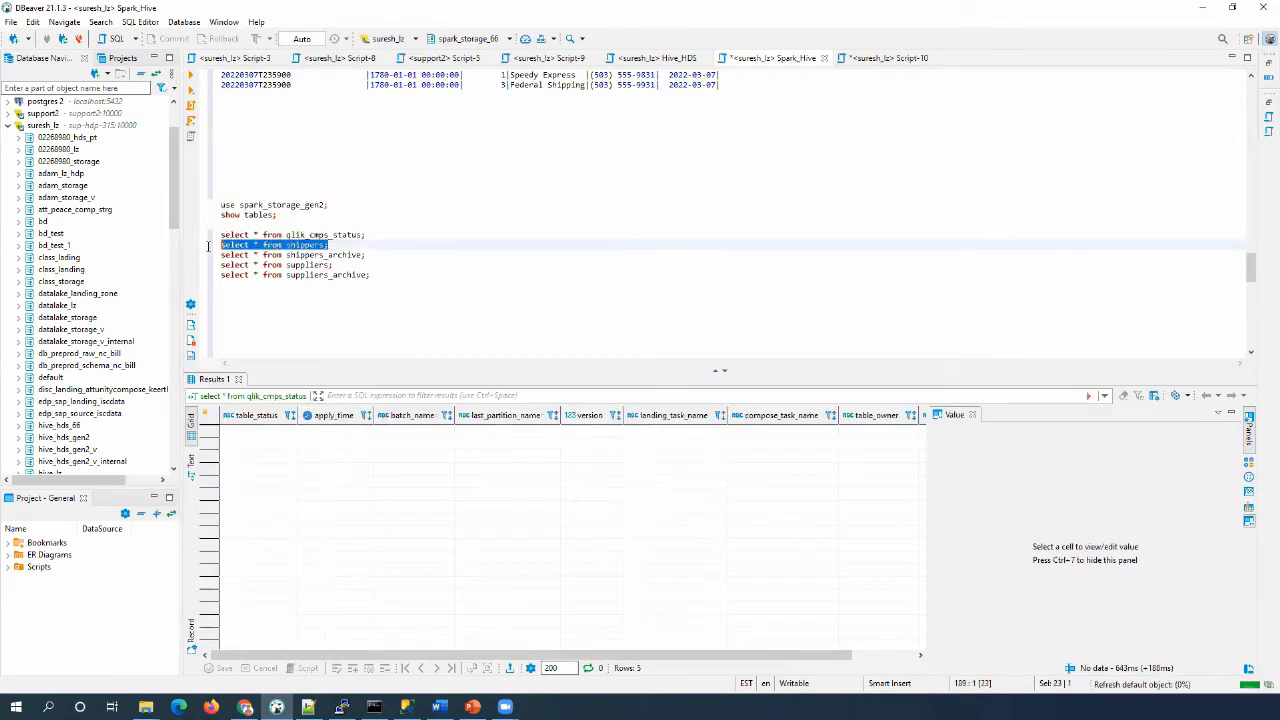
{"action": "left_click", "coordinate": [192, 75]}
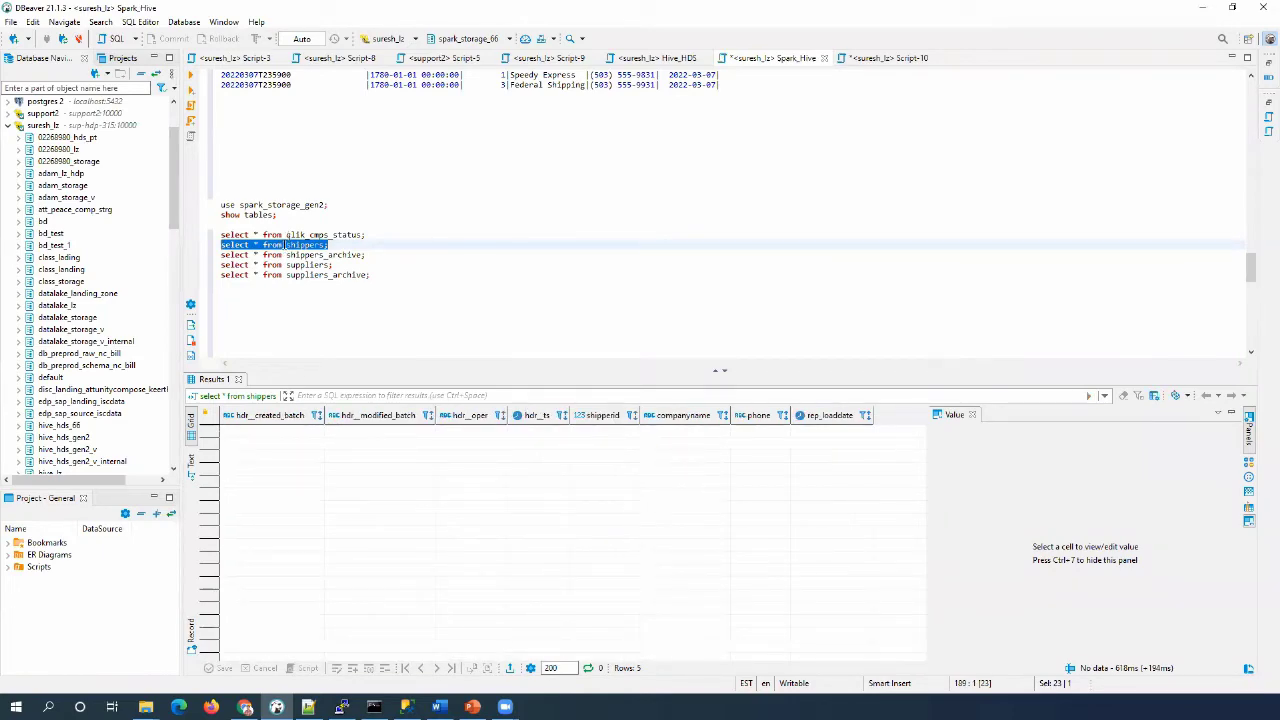
Review the query script, then open SQL_LOCAL's data storage tasks in Qlik Compose
{"action": "scroll", "coordinate": [289, 254], "scroll_direction": "up", "scroll_amount": 10}
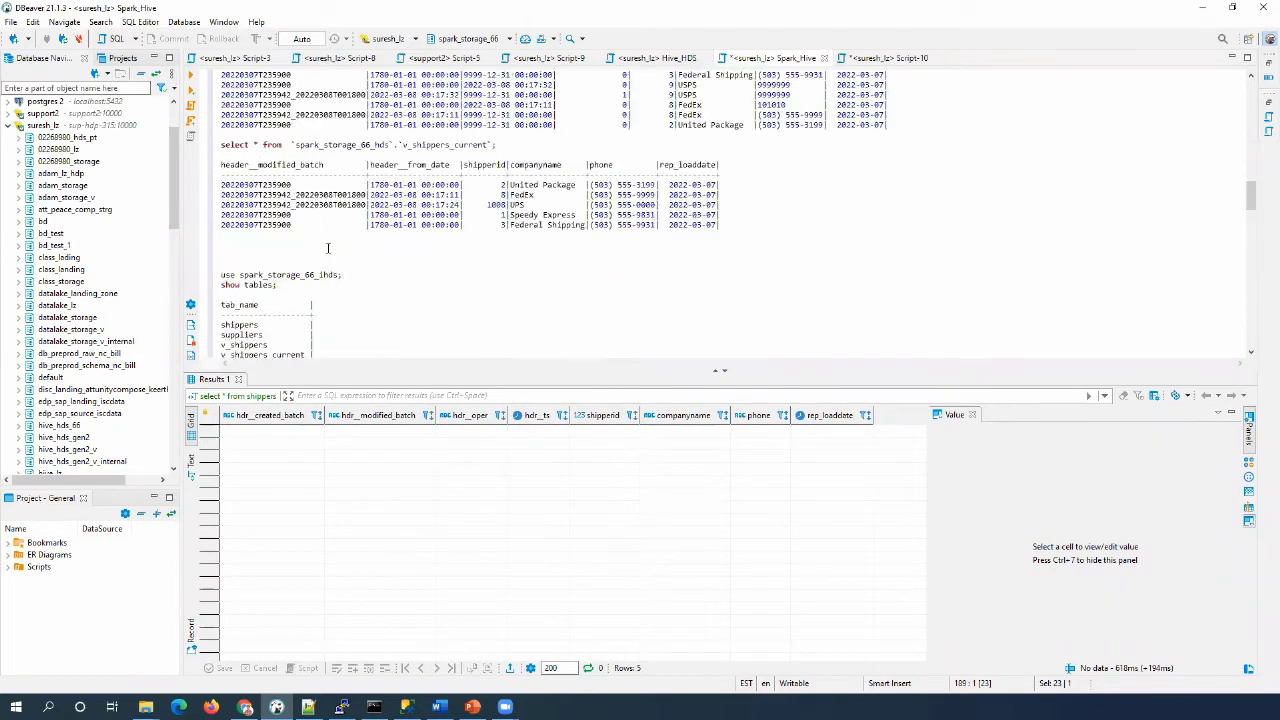
{"action": "scroll", "coordinate": [328, 250], "scroll_direction": "up", "scroll_amount": 7}
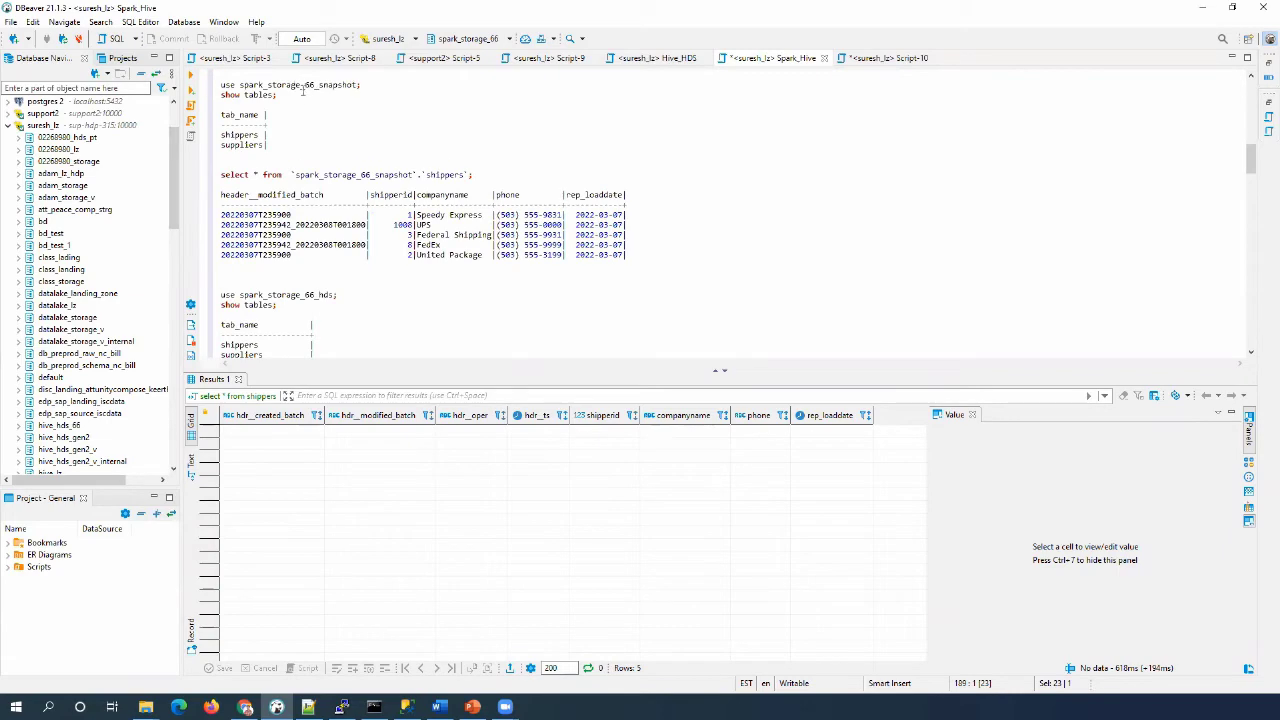
{"action": "scroll", "coordinate": [302, 91], "scroll_direction": "up", "scroll_amount": 10}
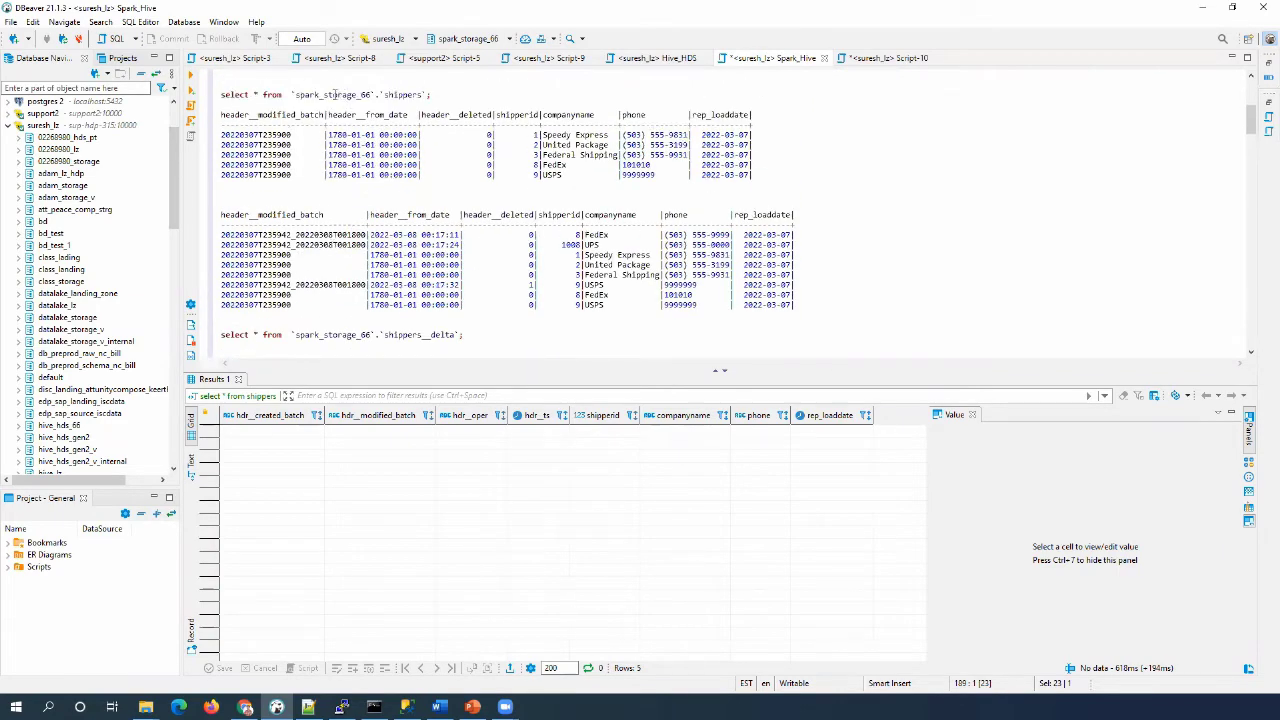
{"action": "left_click_drag", "start_coordinate": [335, 94], "coordinate": [382, 94]}
{"action": "scroll", "coordinate": [390, 244], "scroll_direction": "down", "scroll_amount": 6}
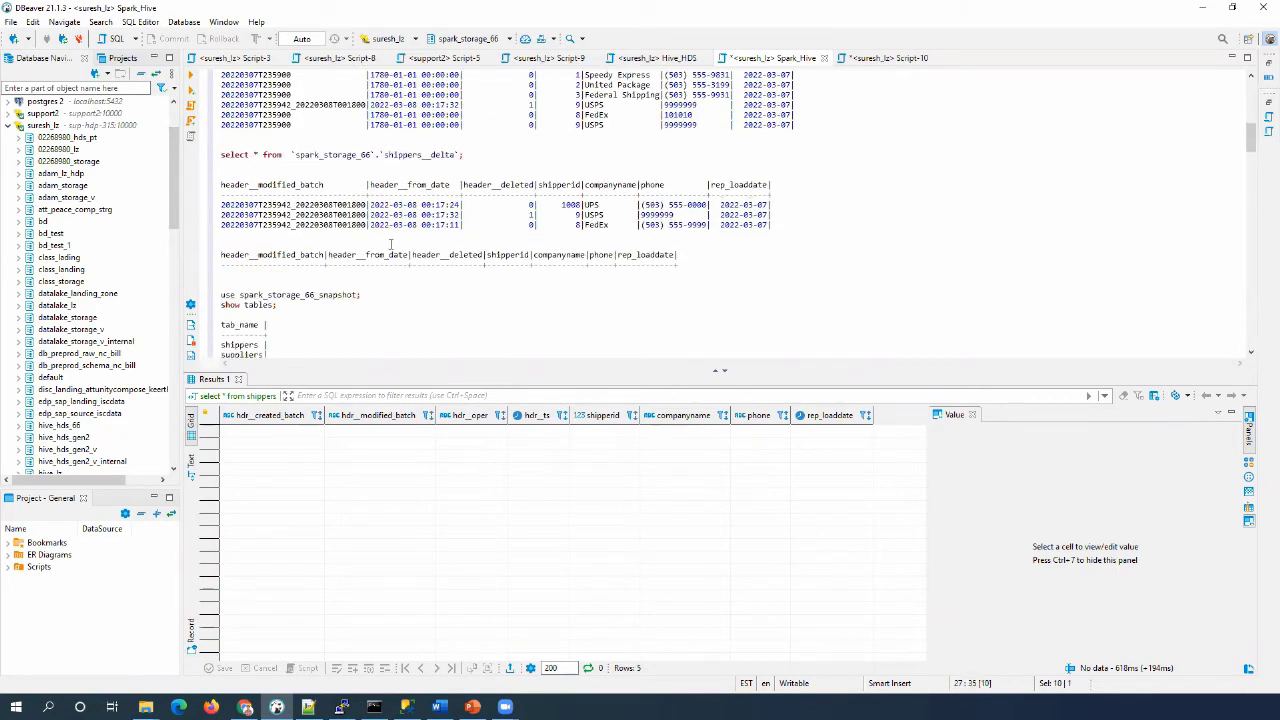
{"action": "key", "text": "alt+Tab"}
{"action": "left_click", "coordinate": [494, 398]}
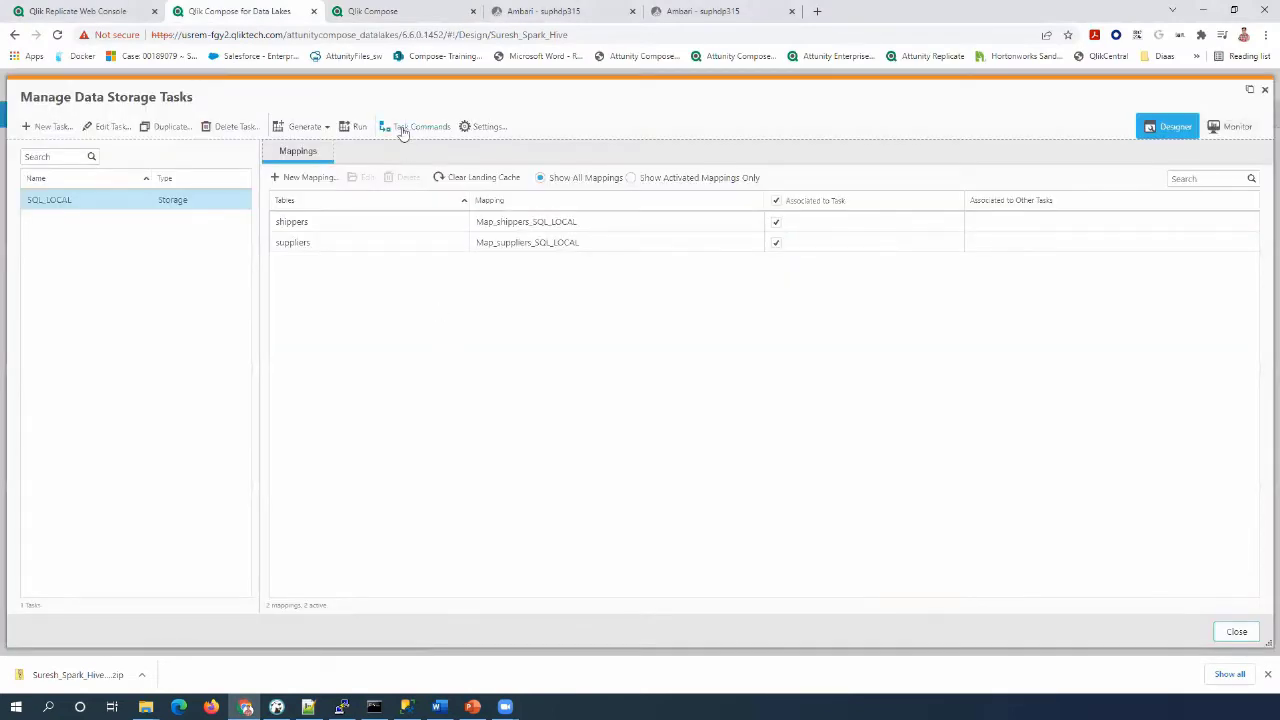
Open the first SQL_LOCAL storage task command and highlight its HDFS states path
{"action": "left_click", "coordinate": [402, 131]}
{"action": "double_click", "coordinate": [400, 222]}
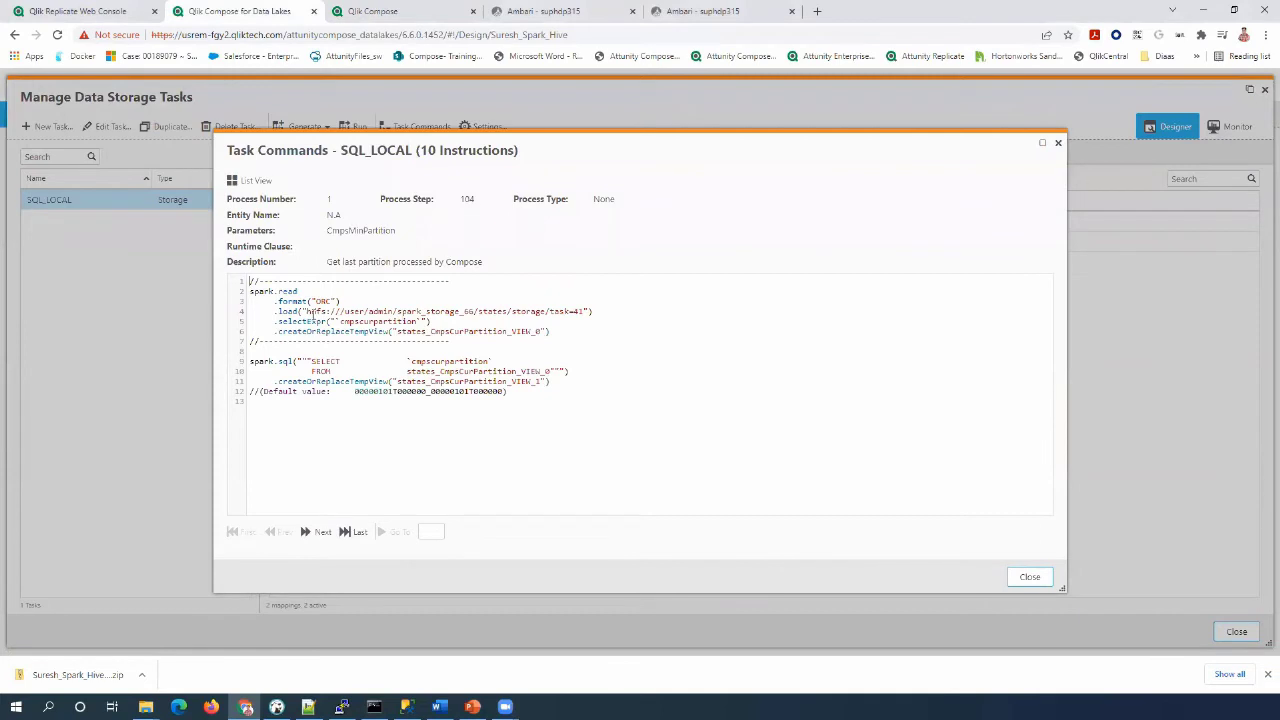
{"action": "left_click_drag", "start_coordinate": [307, 311], "coordinate": [543, 313]}
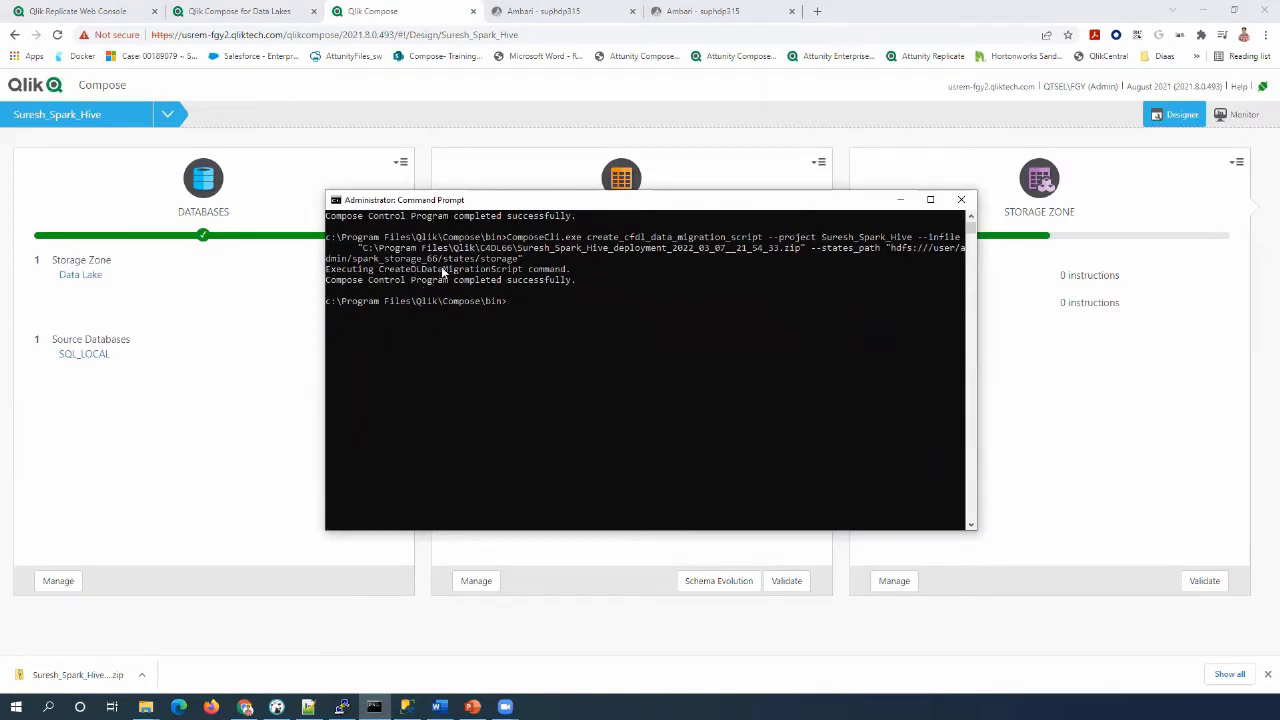
Check Suresh_Spark_Hive in the migration script command output, then show the project's DDL scripts
{"action": "left_click_drag", "start_coordinate": [822, 240], "coordinate": [912, 240]}
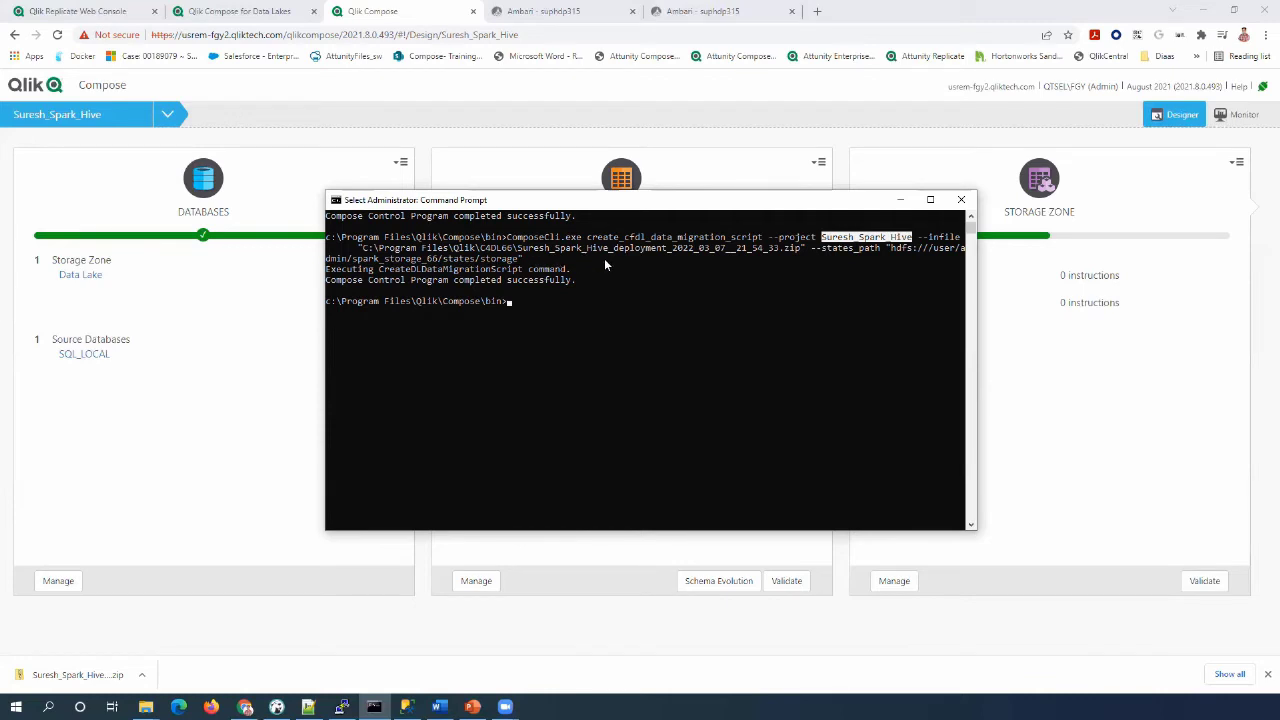
{"action": "left_click_drag", "start_coordinate": [522, 250], "coordinate": [598, 252]}
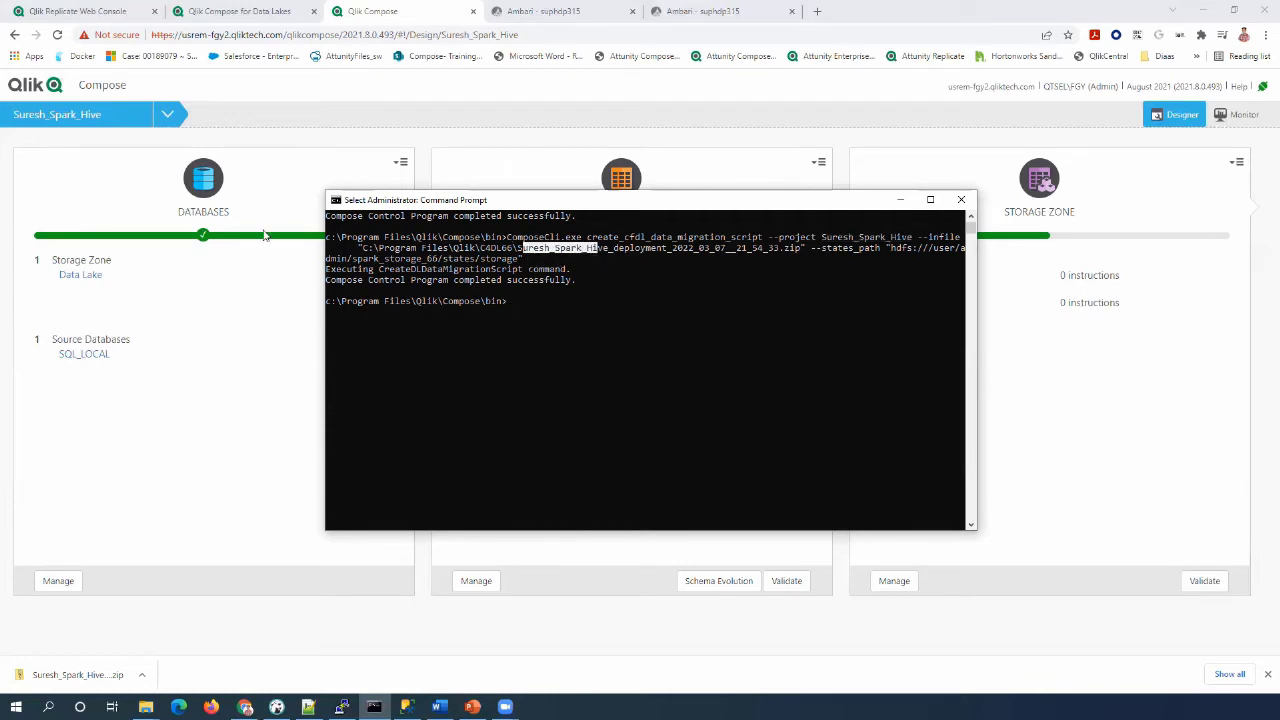
{"action": "left_click", "coordinate": [130, 180]}
{"action": "left_click", "coordinate": [167, 115]}
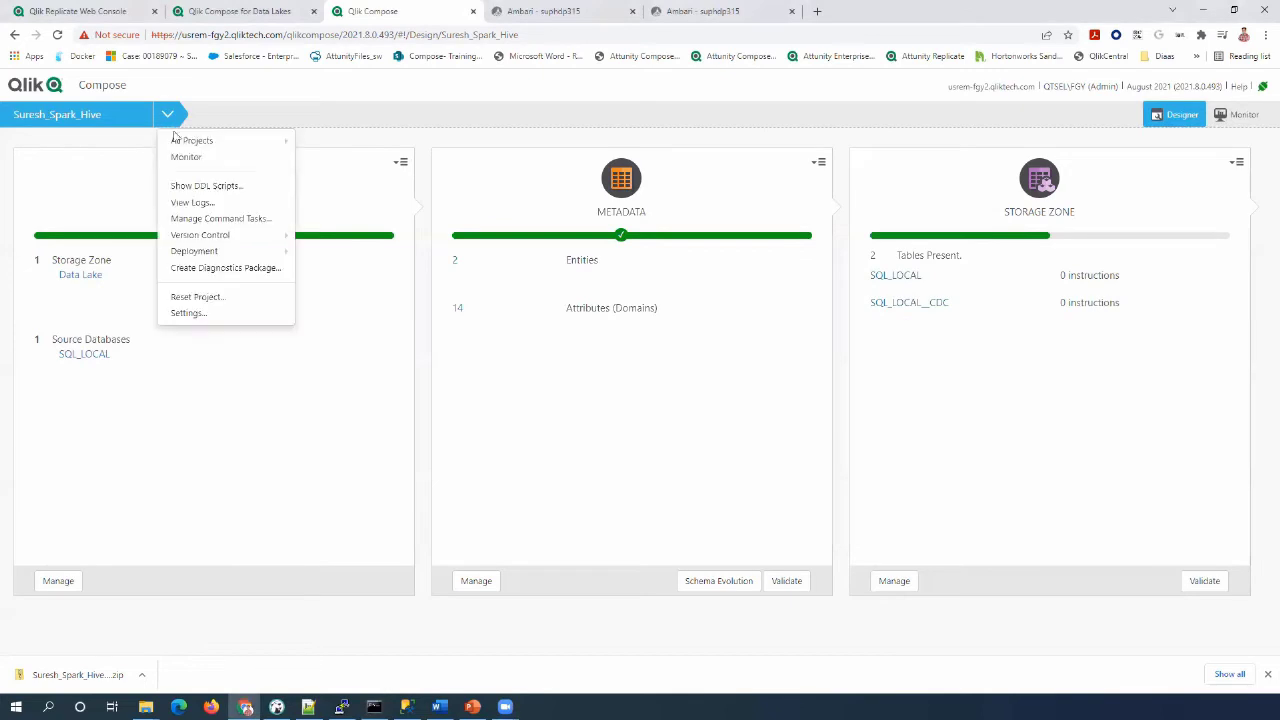
{"action": "left_click", "coordinate": [186, 188]}
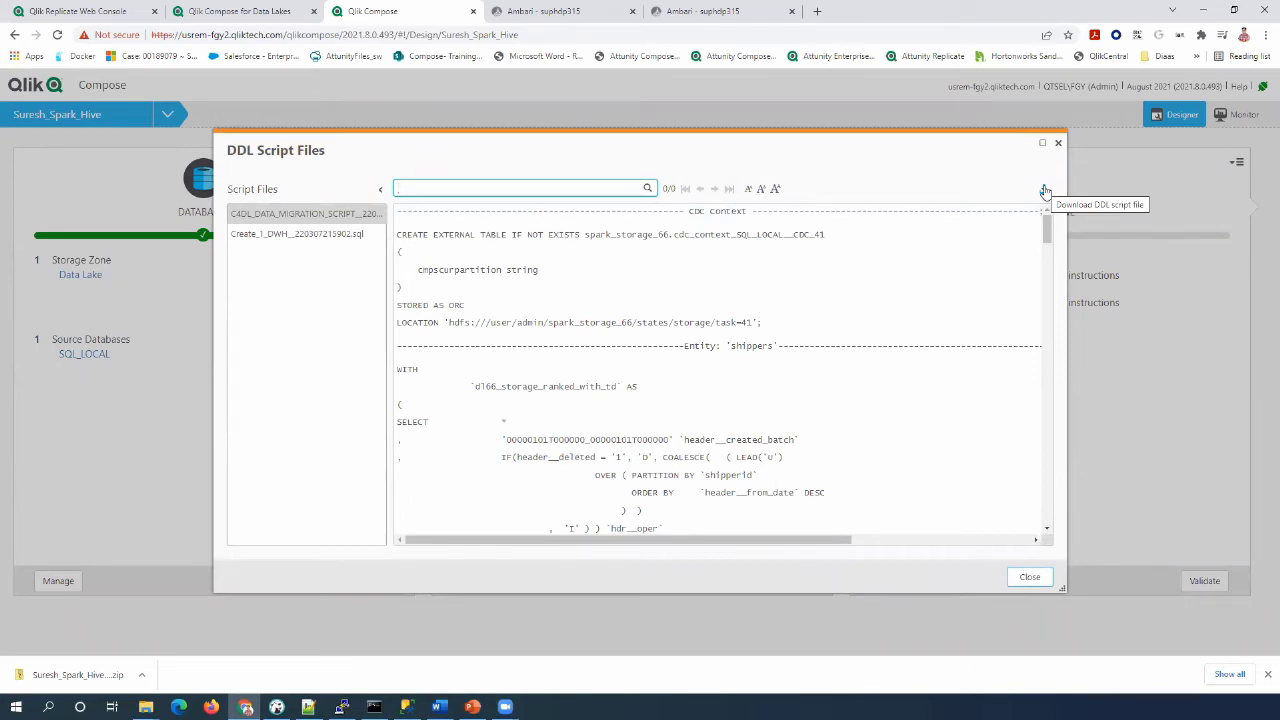
Download the C4DL_DATA_MIGRATION_SCRIPT .sql file and show it in the Downloads folder
{"action": "left_click", "coordinate": [1045, 191]}
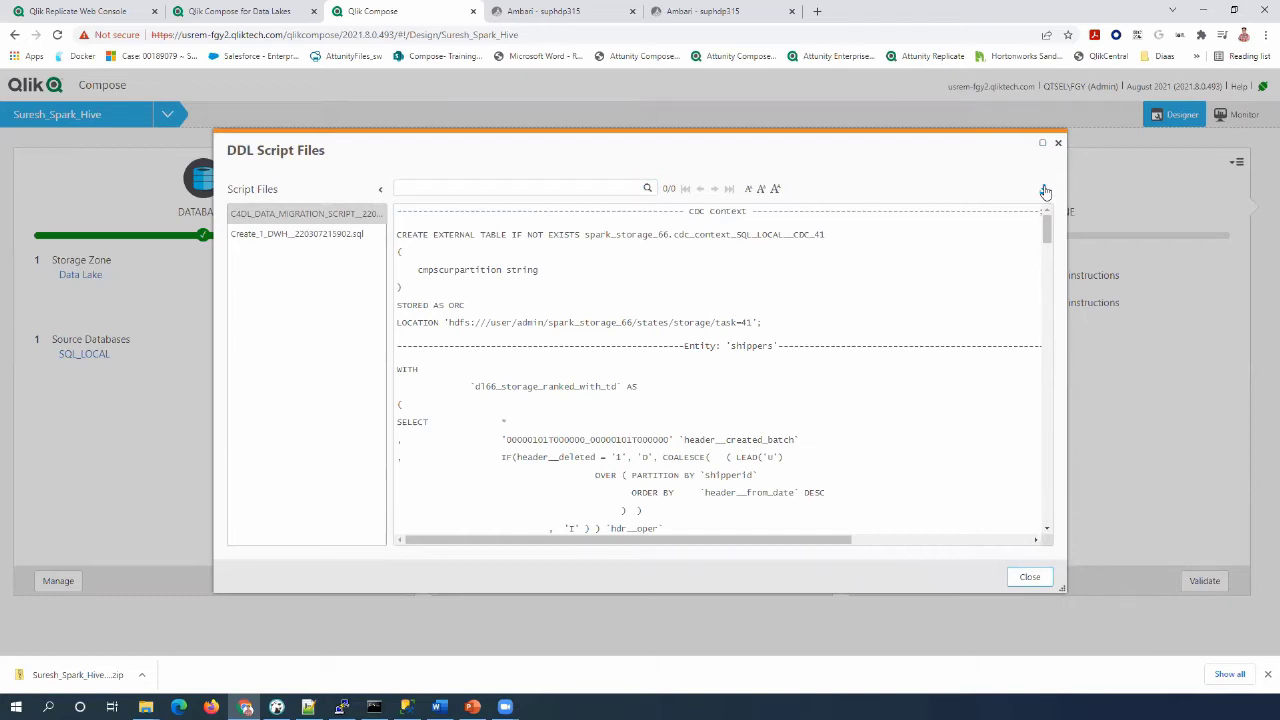
{"action": "left_click", "coordinate": [1045, 191]}
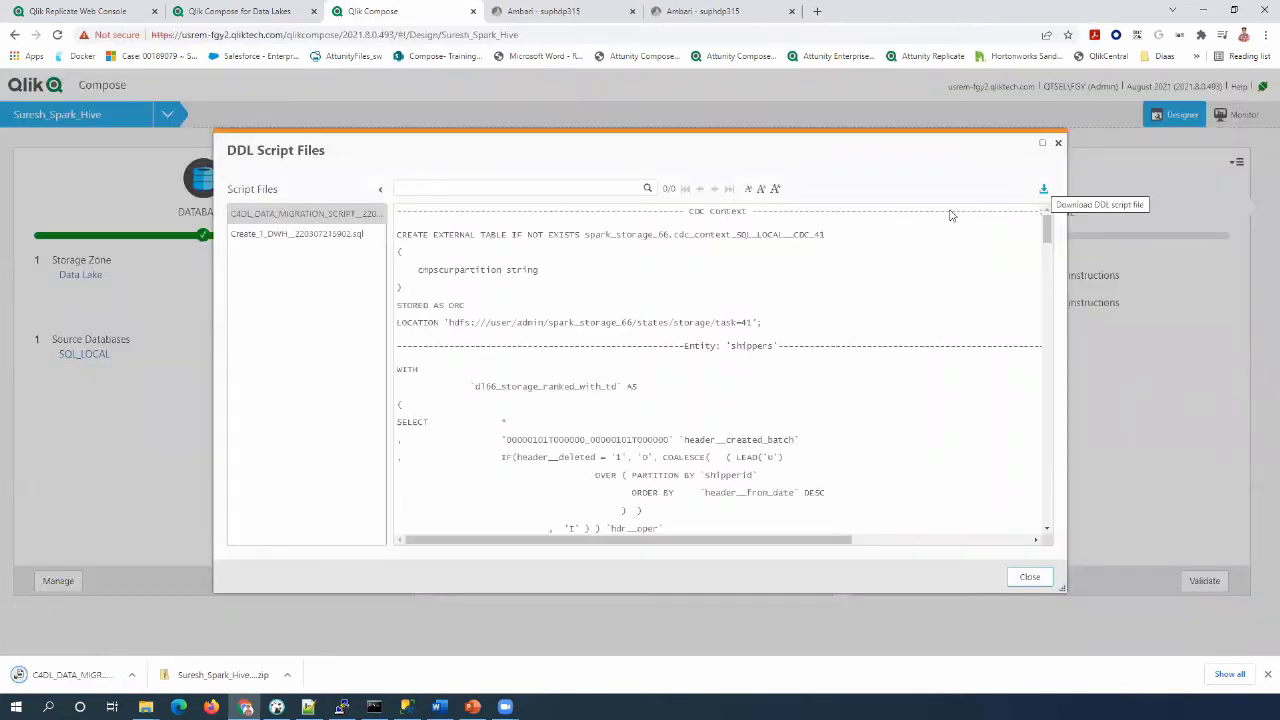
{"action": "right_click", "coordinate": [87, 682]}
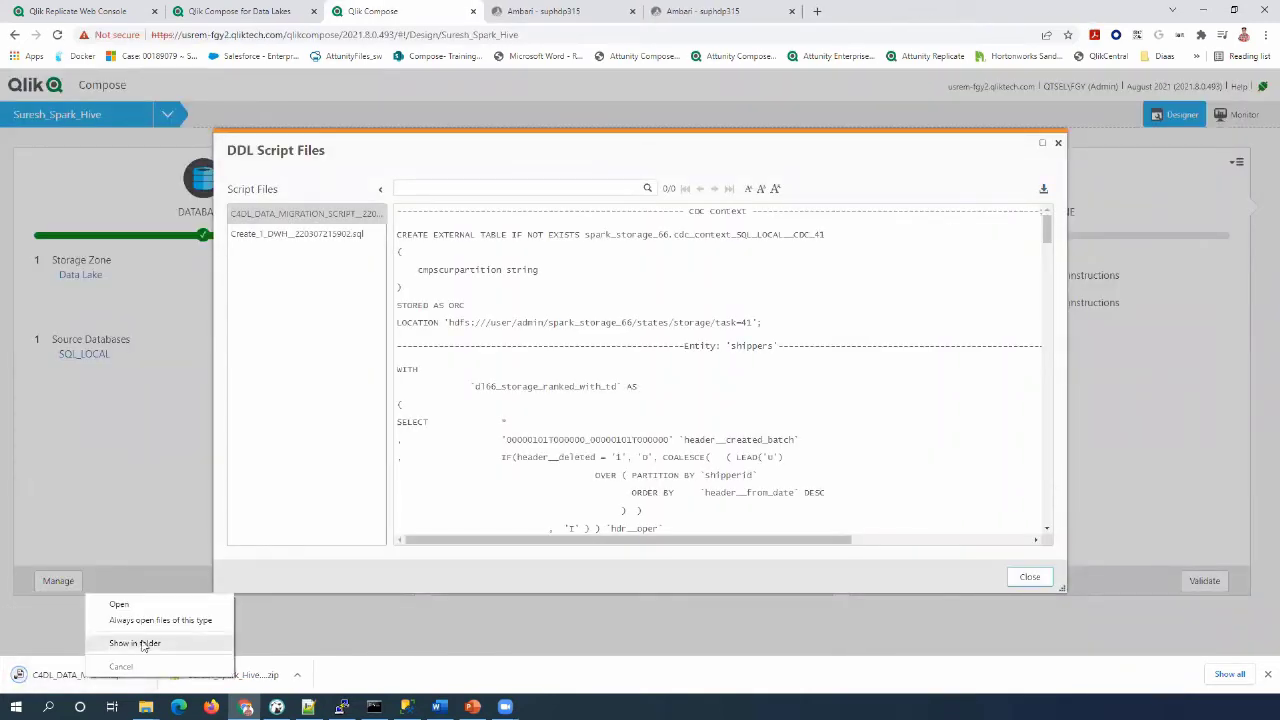
{"action": "left_click", "coordinate": [110, 644]}
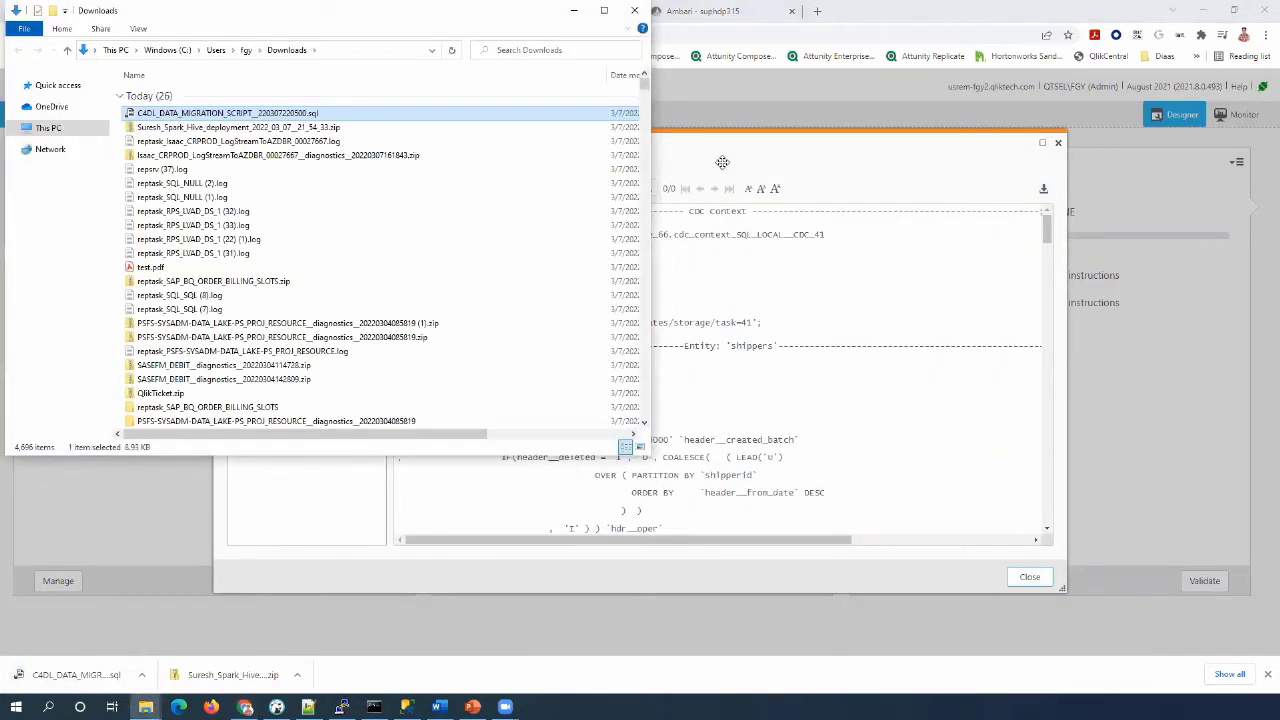
{"action": "left_click", "coordinate": [276, 707]}
{"action": "left_click", "coordinate": [383, 204]}
Paste the qlik_cmps_status results as a text table below the status query
{"action": "key", "text": "Return"}
{"action": "key", "text": "Return"}
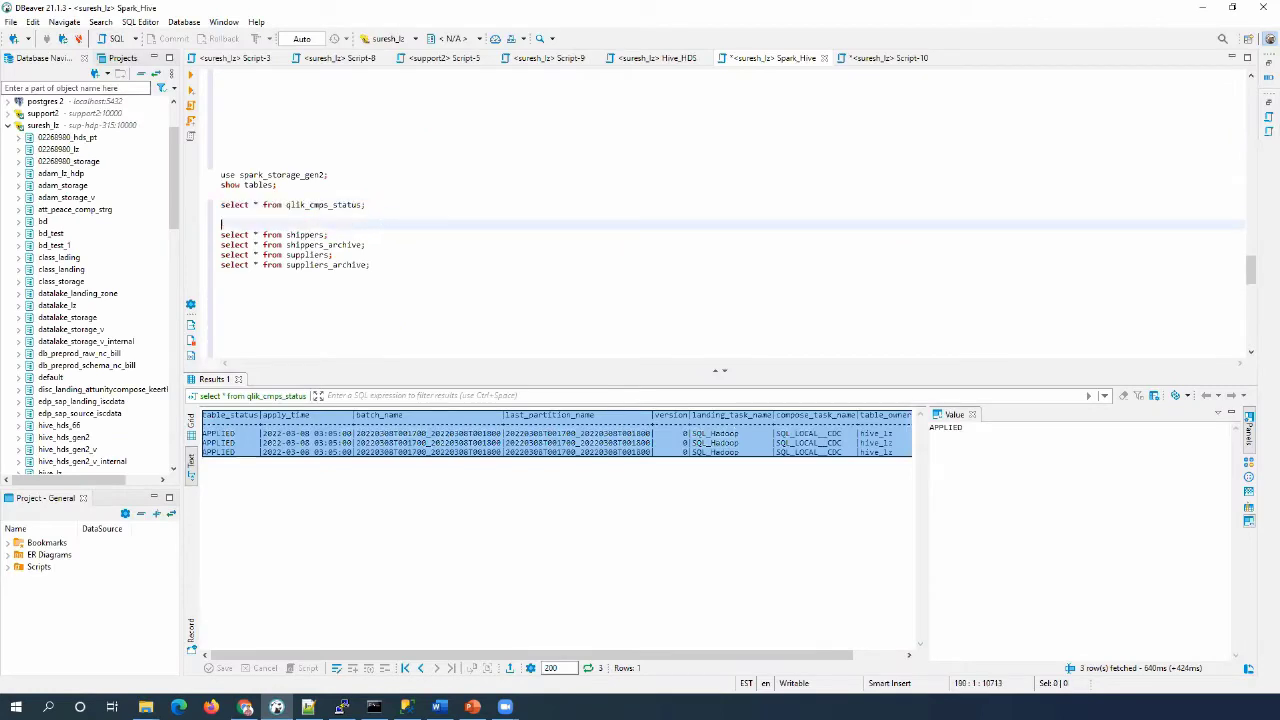
{"action": "key", "text": "Up"}
{"action": "key", "text": "Down"}
{"action": "key", "text": "ctrl+v"}
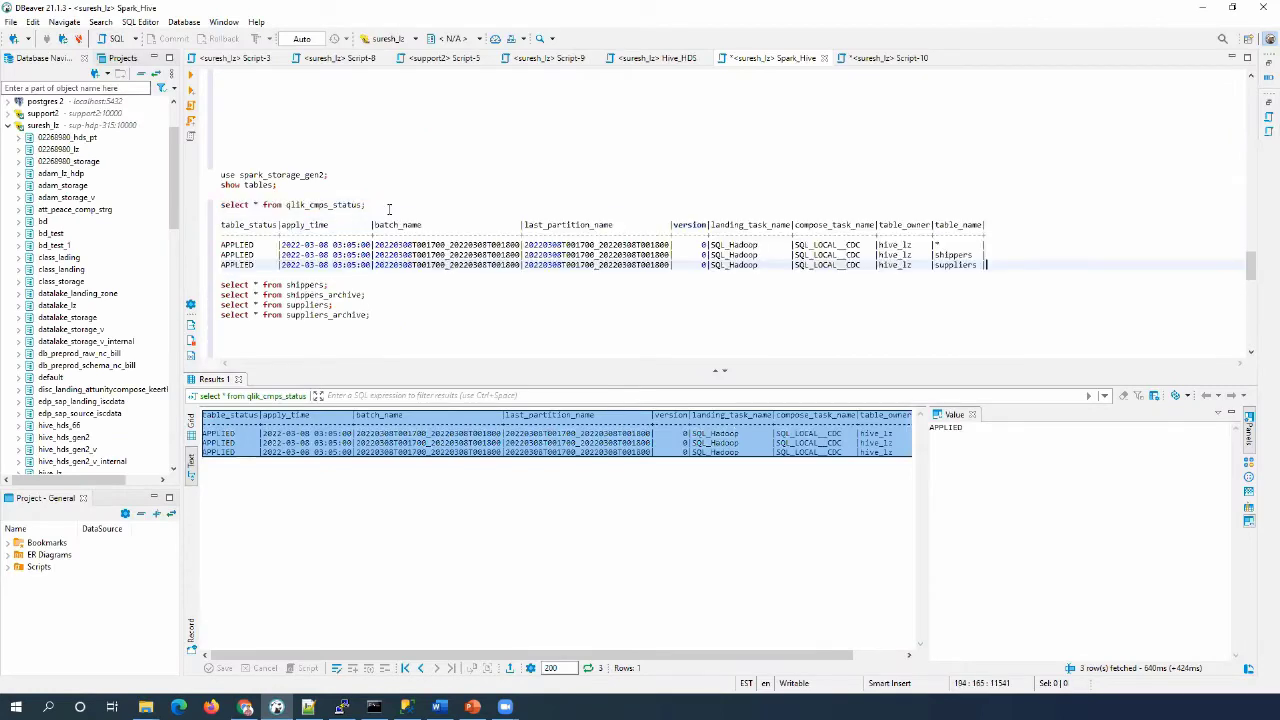
Rerun 'select * from shippers;' and paste its six result rows below the query
{"action": "left_click", "coordinate": [343, 285]}
{"action": "left_click_drag", "start_coordinate": [325, 285], "coordinate": [222, 285]}
{"action": "left_click", "coordinate": [213, 287]}
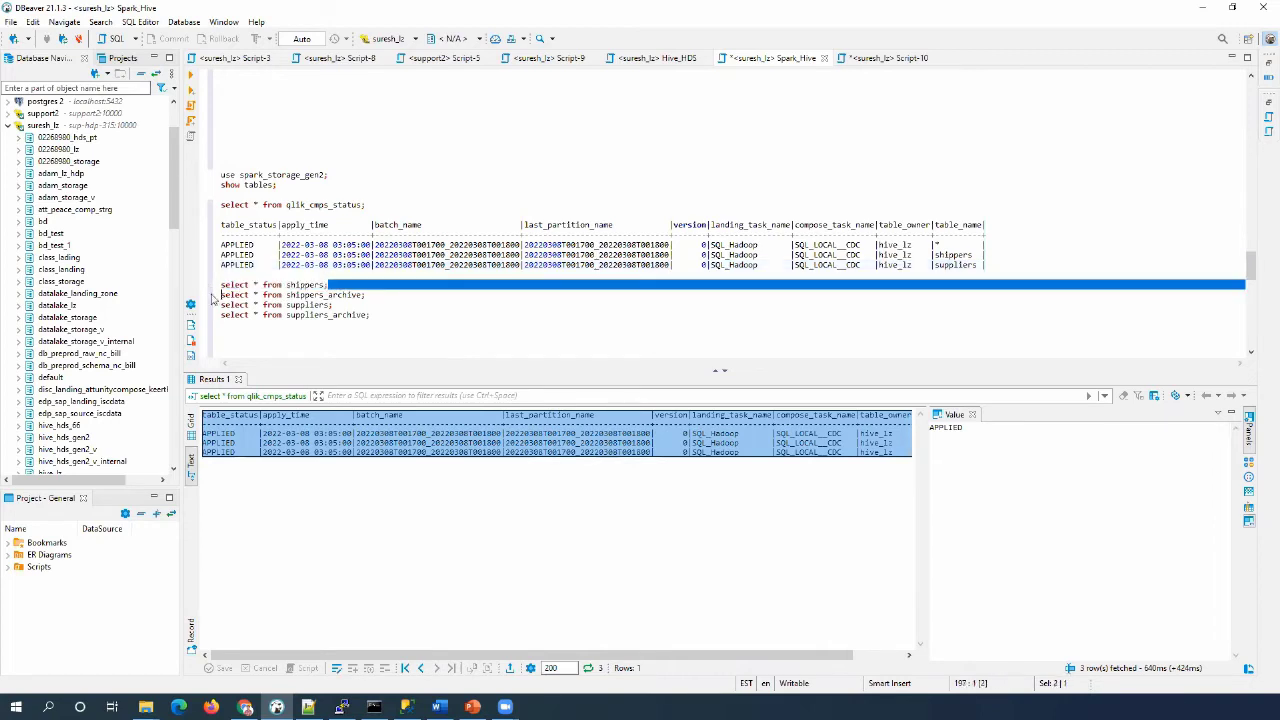
{"action": "left_click", "coordinate": [328, 285]}
{"action": "left_click_drag", "start_coordinate": [328, 285], "coordinate": [222, 285]}
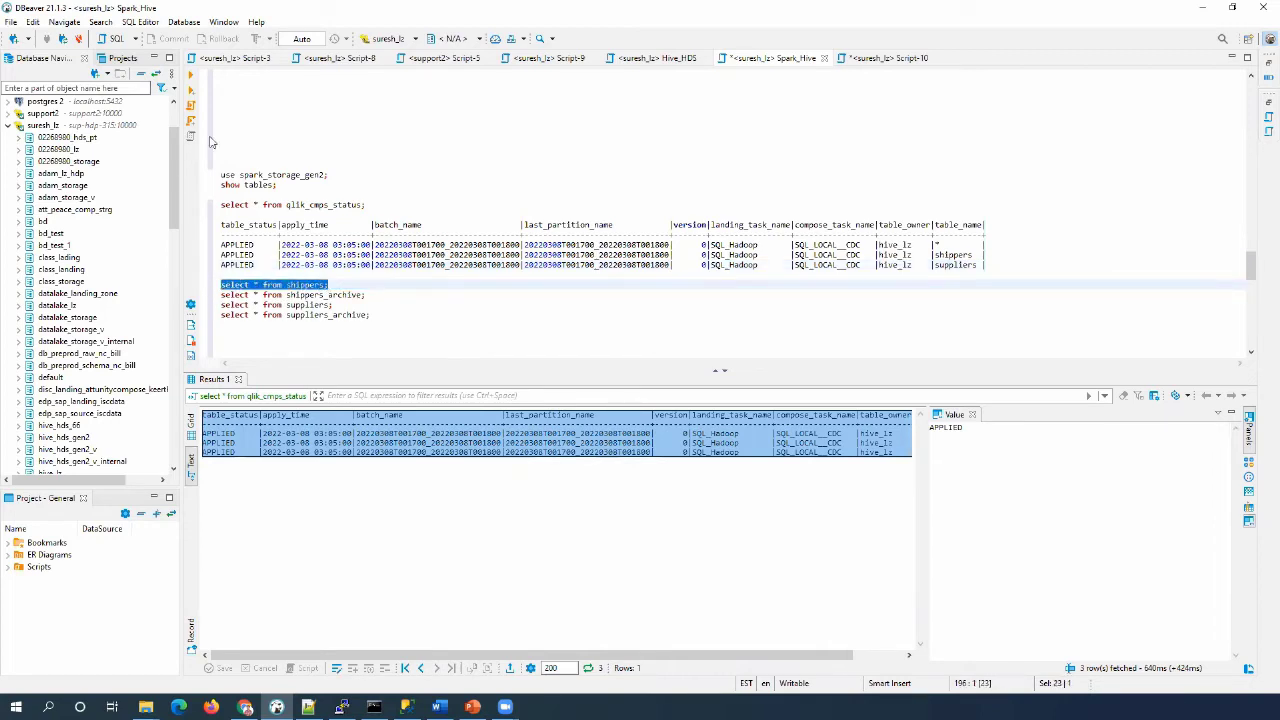
{"action": "left_click", "coordinate": [192, 76]}
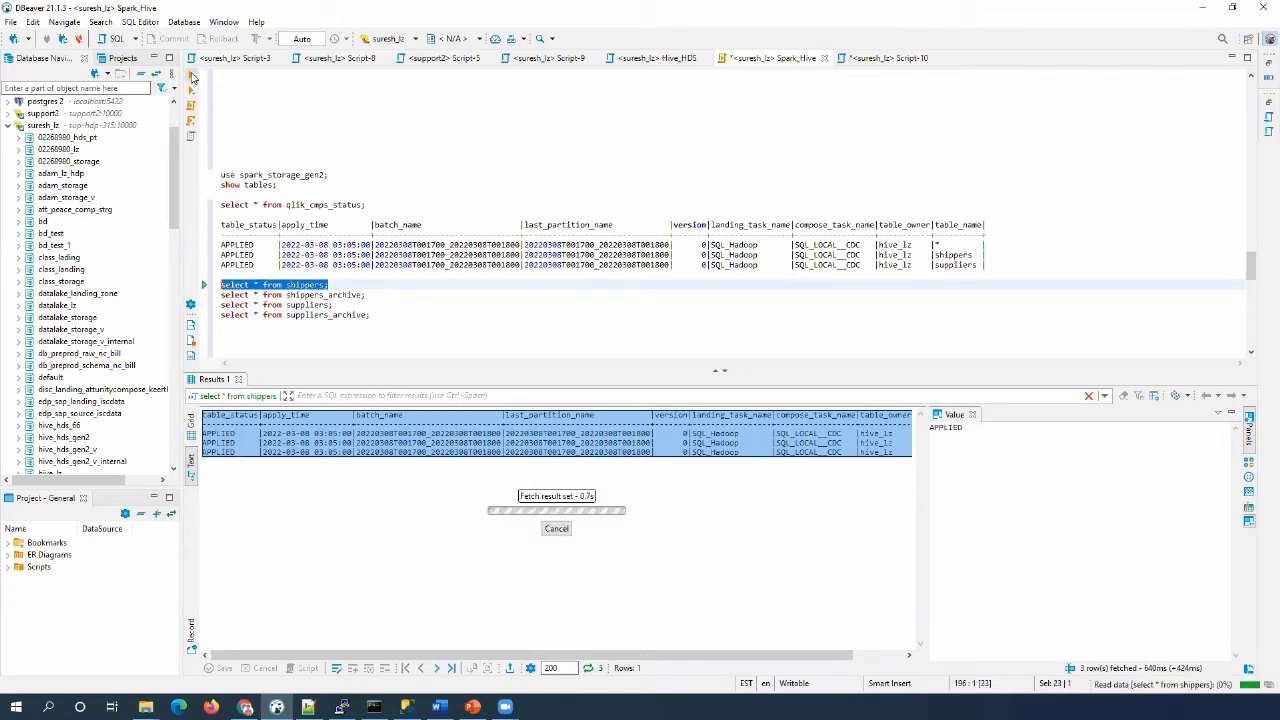
{"action": "left_click", "coordinate": [530, 435]}
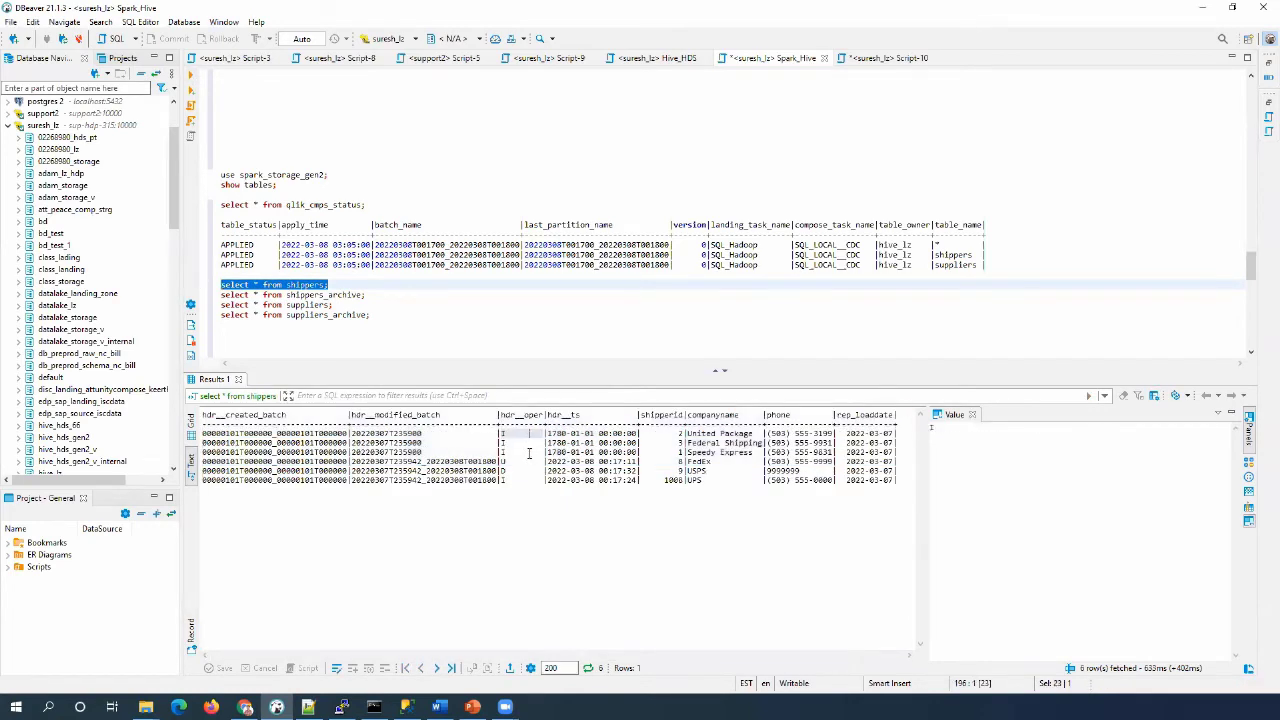
{"action": "key", "text": "ctrl+a"}
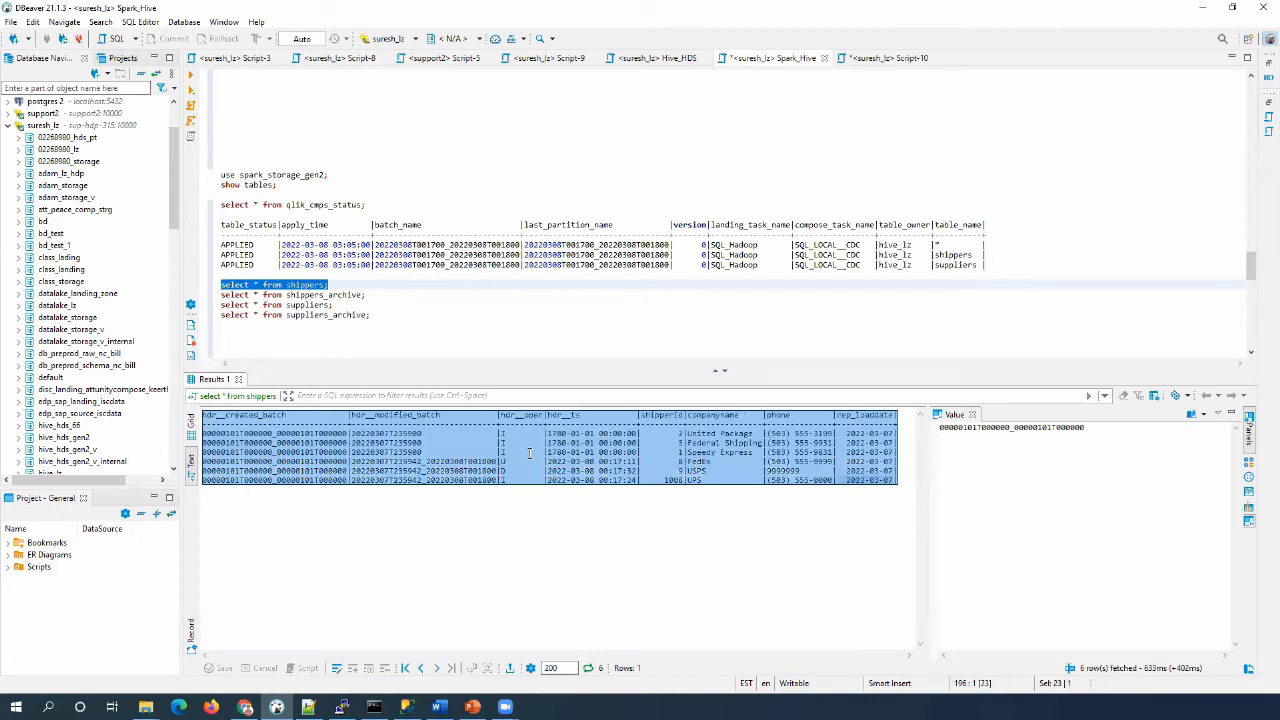
{"action": "left_click", "coordinate": [364, 284]}
{"action": "key", "text": "Return"}
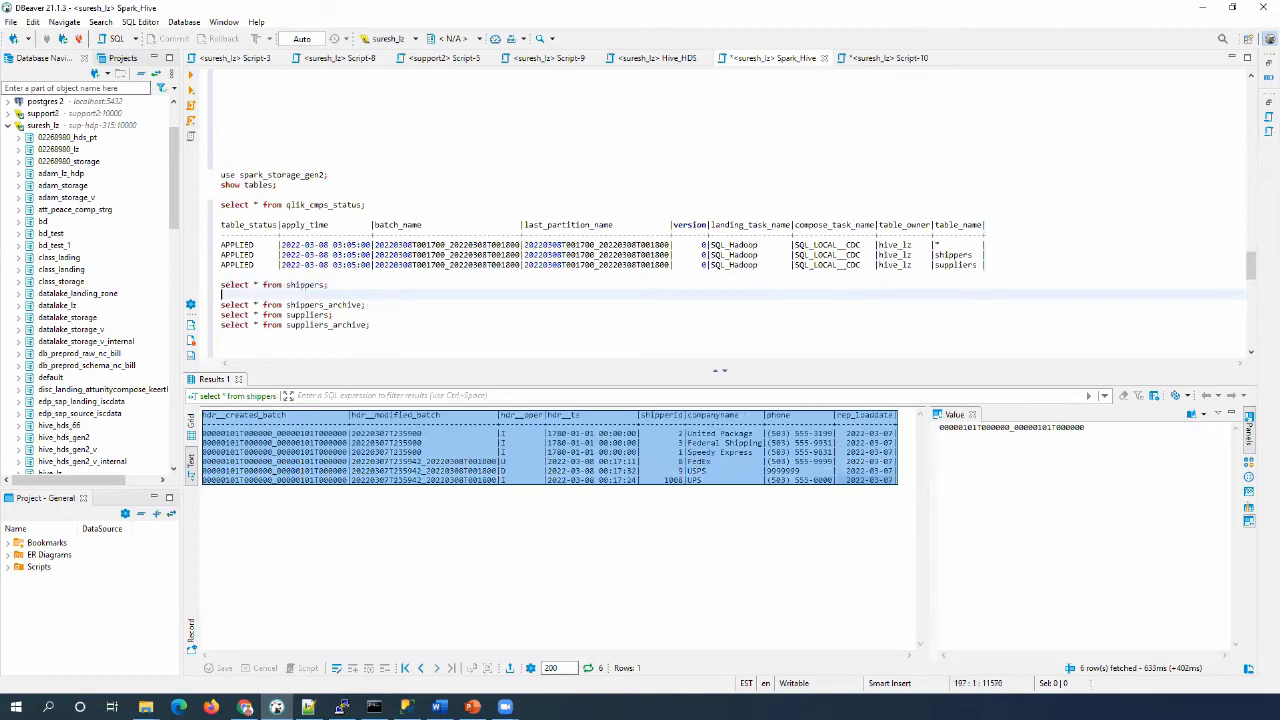
{"action": "key", "text": "Return"}
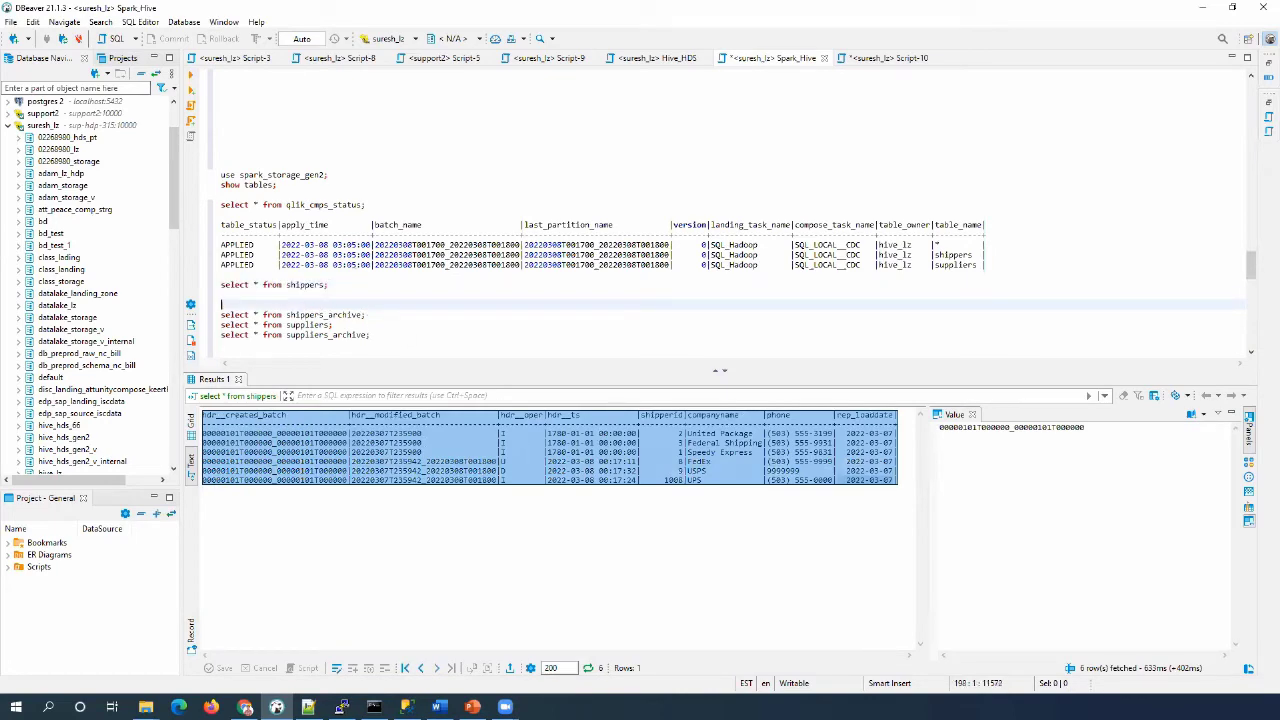
{"action": "key", "text": "ctrl+v"}
{"action": "key", "text": "Return"}
Run the shippers_archive query
{"action": "scroll", "coordinate": [372, 291], "scroll_direction": "down", "scroll_amount": 4}
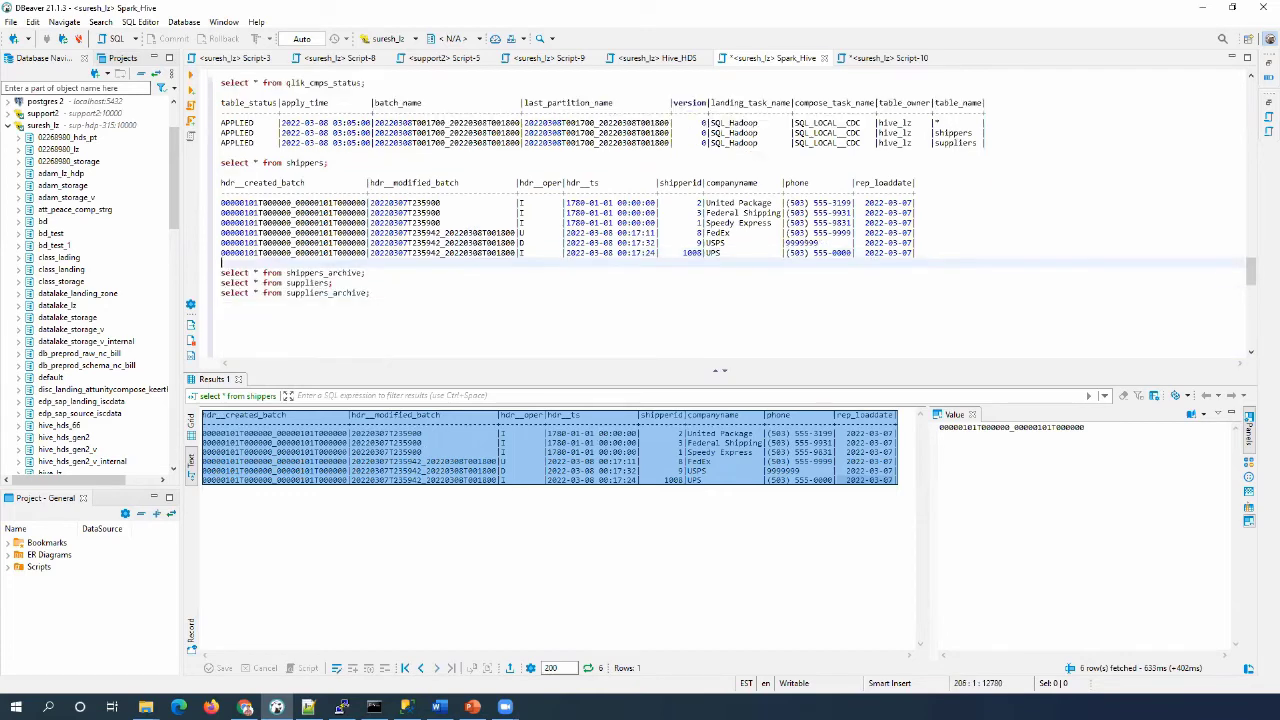
{"action": "left_click_drag", "start_coordinate": [367, 242], "coordinate": [218, 243]}
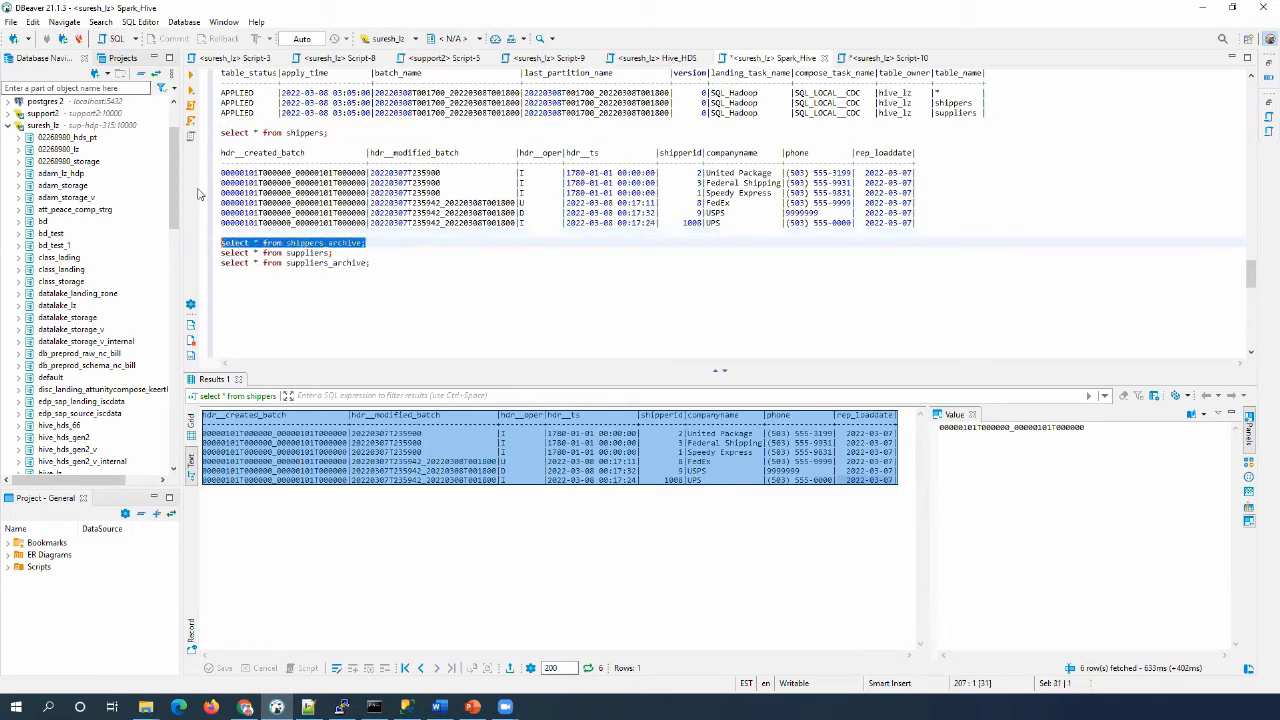
{"action": "left_click", "coordinate": [192, 88]}
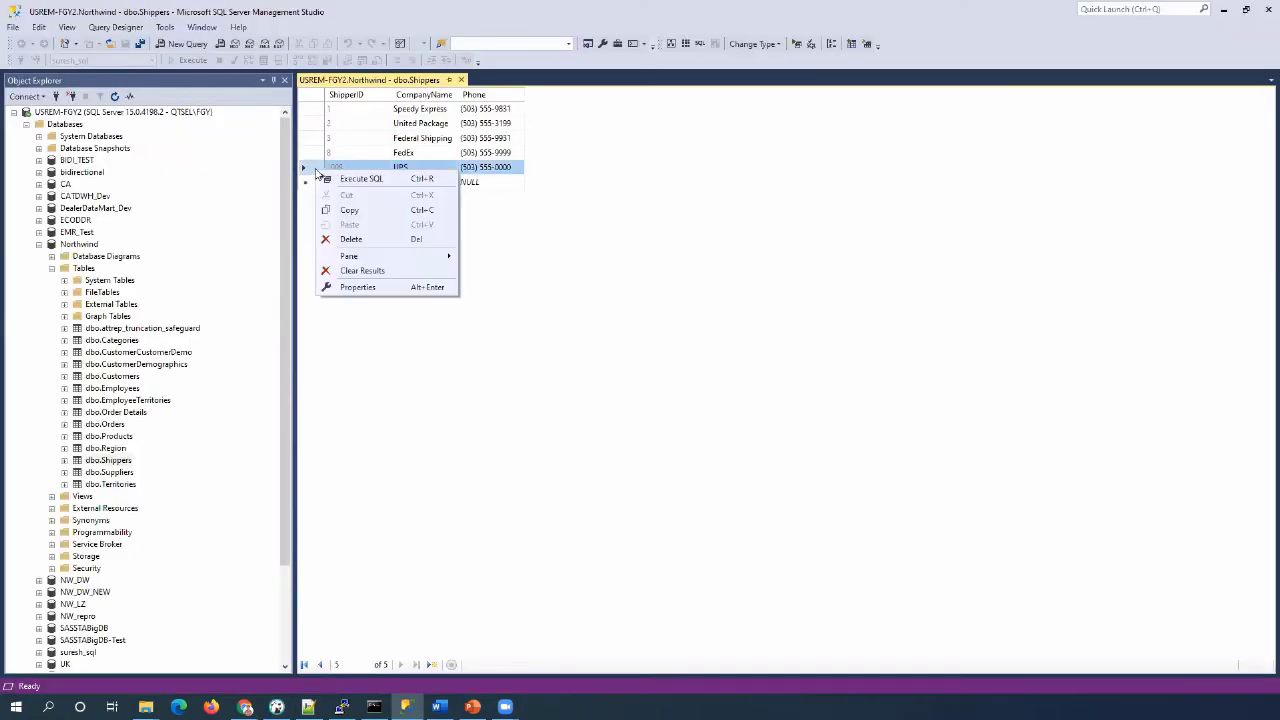
Delete the UPS row in dbo.Shippers and change shipper 8's CompanyName from FedEx to Gen2
{"action": "left_click", "coordinate": [350, 240]}
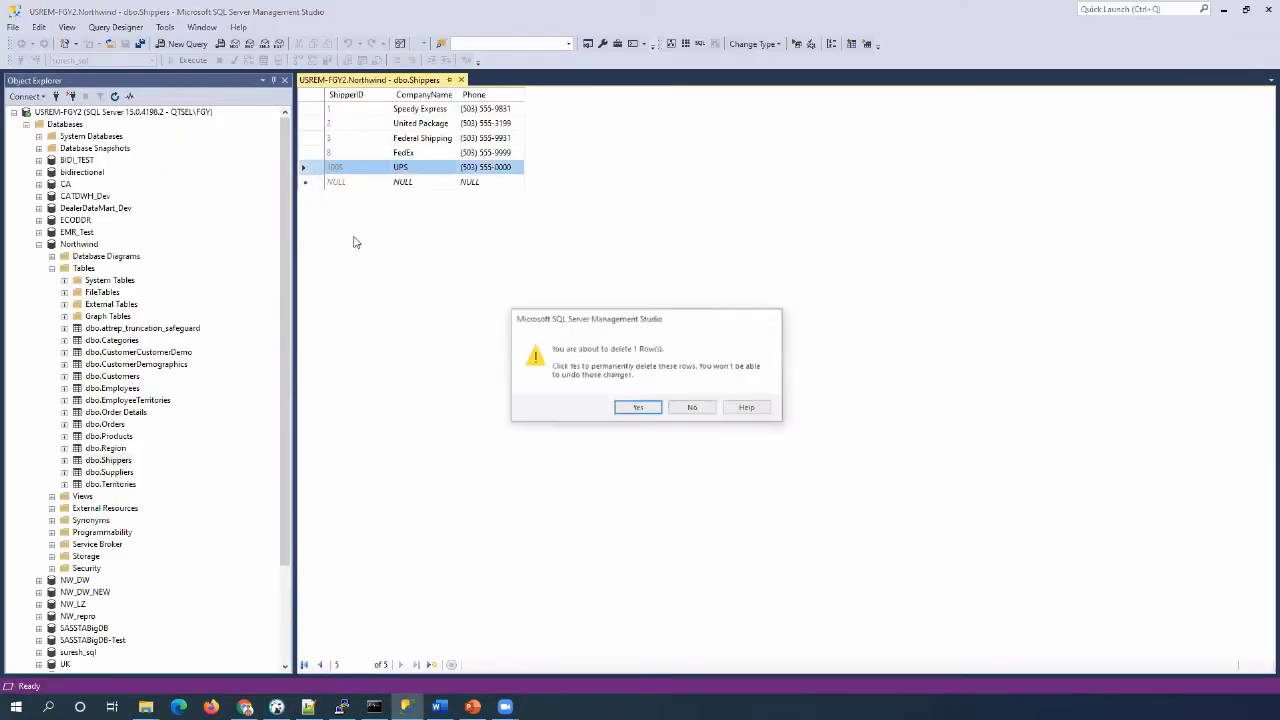
{"action": "left_click", "coordinate": [637, 408]}
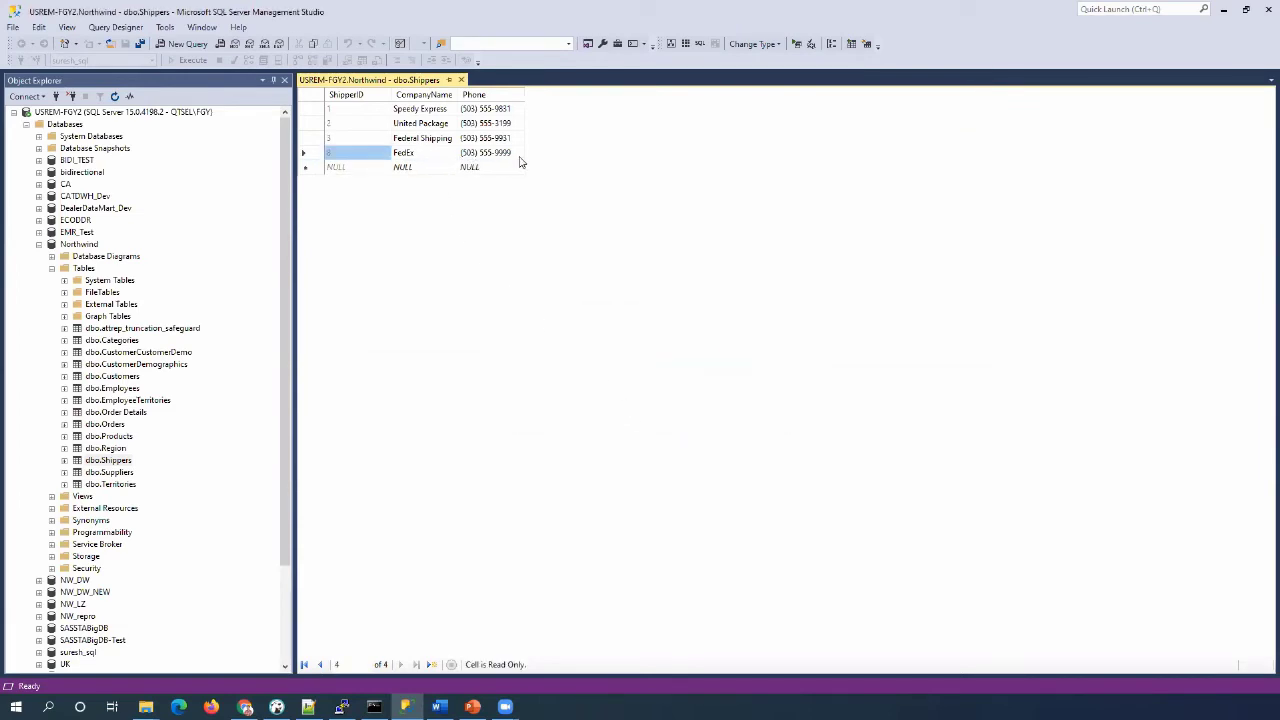
{"action": "left_click", "coordinate": [442, 153]}
{"action": "type", "text": "Gen2"}
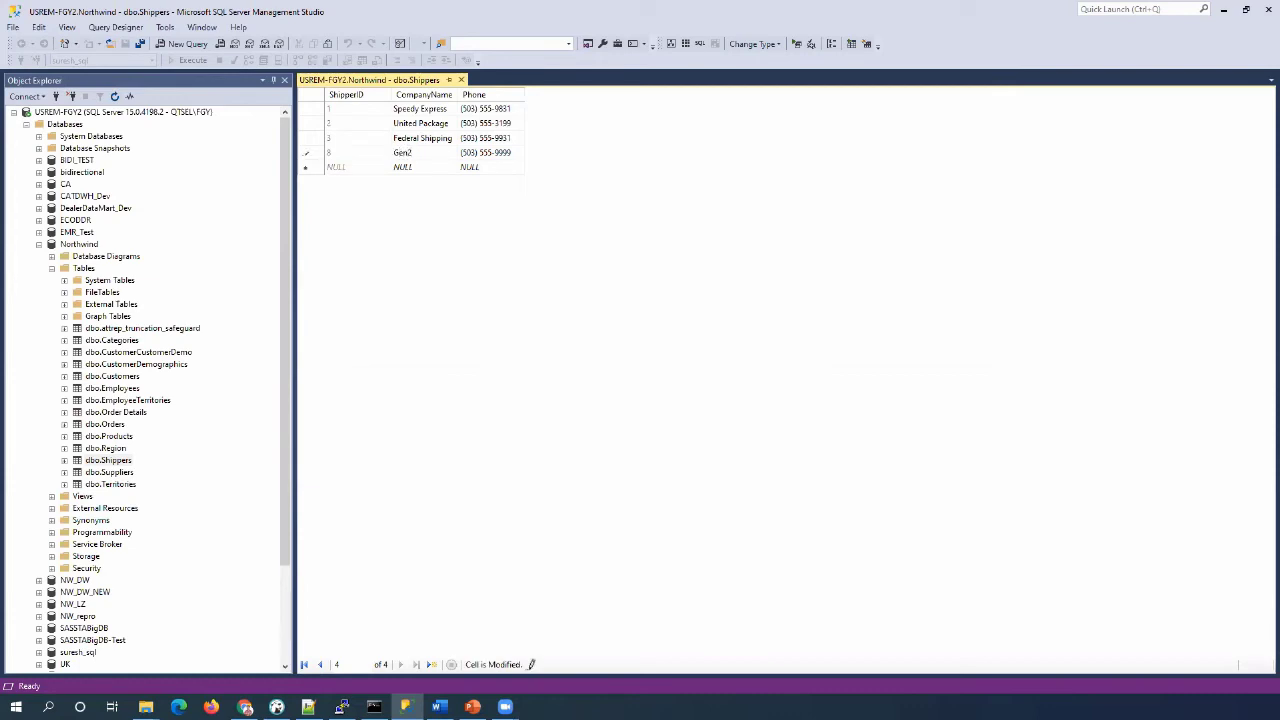
{"action": "key", "text": "Return"}
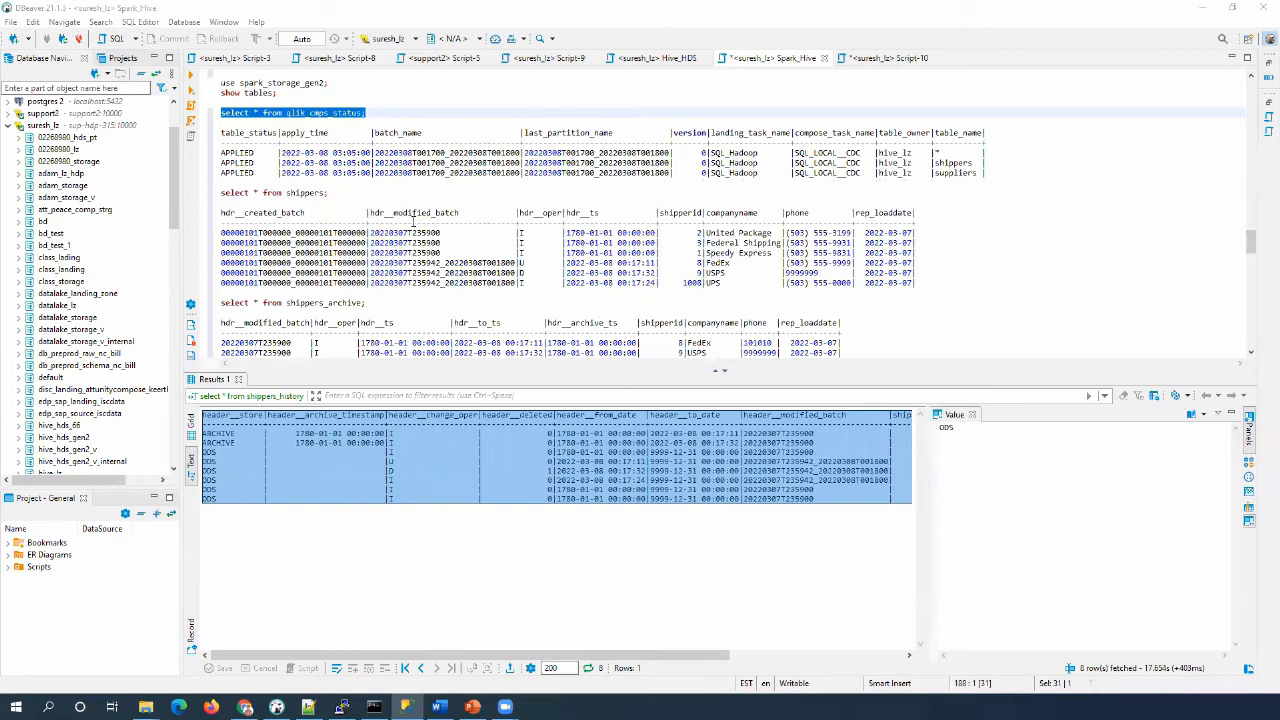
Put the copied 'select * from ' prefix before the bare shippers_live line
{"action": "scroll", "coordinate": [408, 240], "scroll_direction": "down", "scroll_amount": 7}
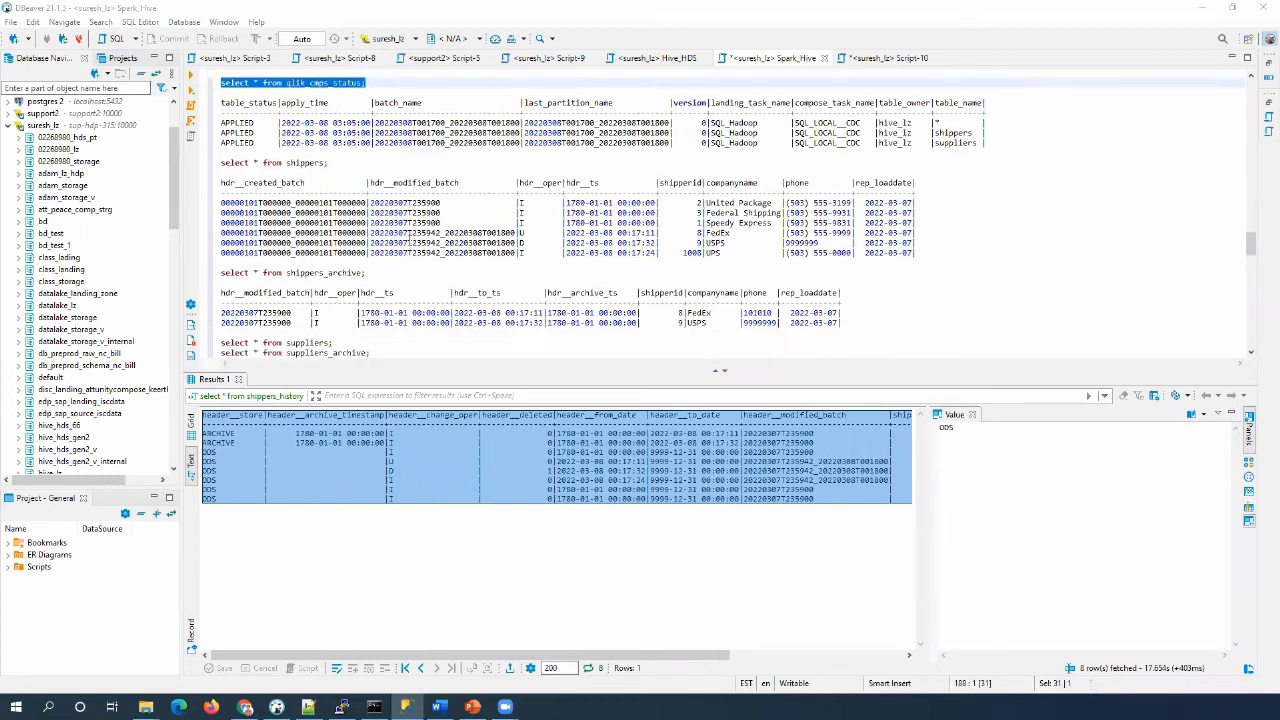
{"action": "scroll", "coordinate": [408, 240], "scroll_direction": "down", "scroll_amount": 9}
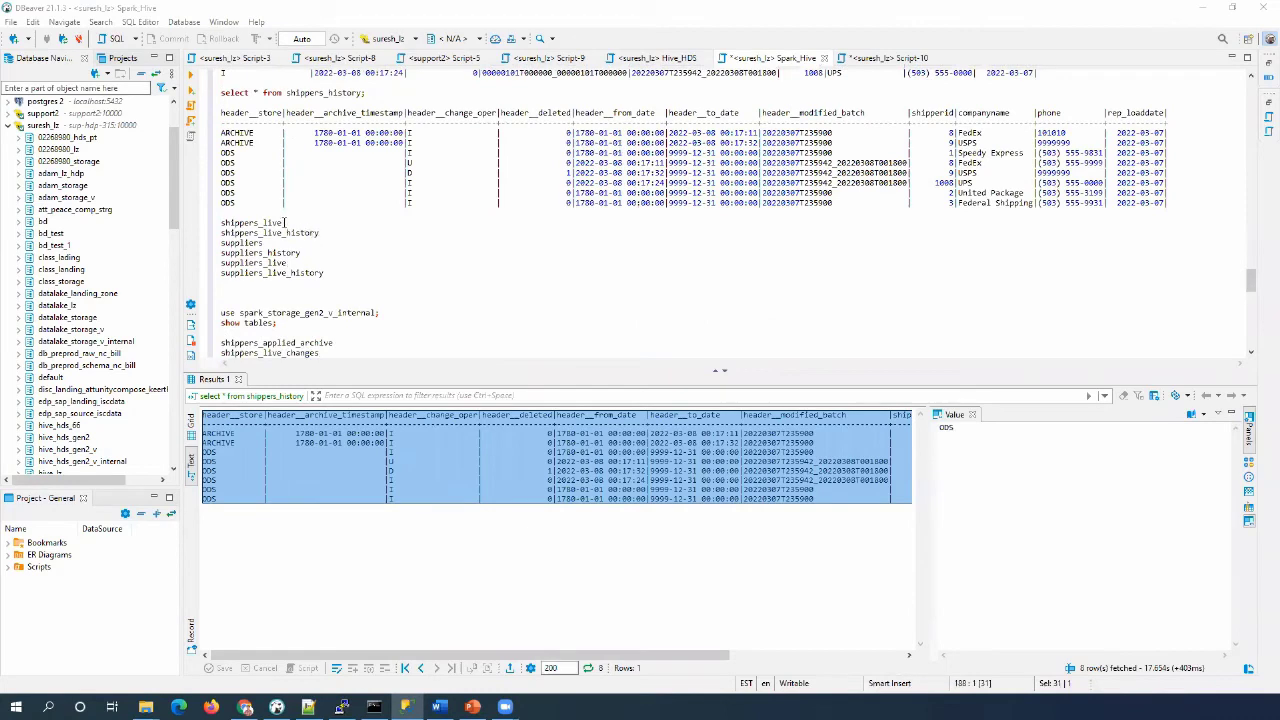
{"action": "scroll", "coordinate": [286, 220], "scroll_direction": "up", "scroll_amount": 1}
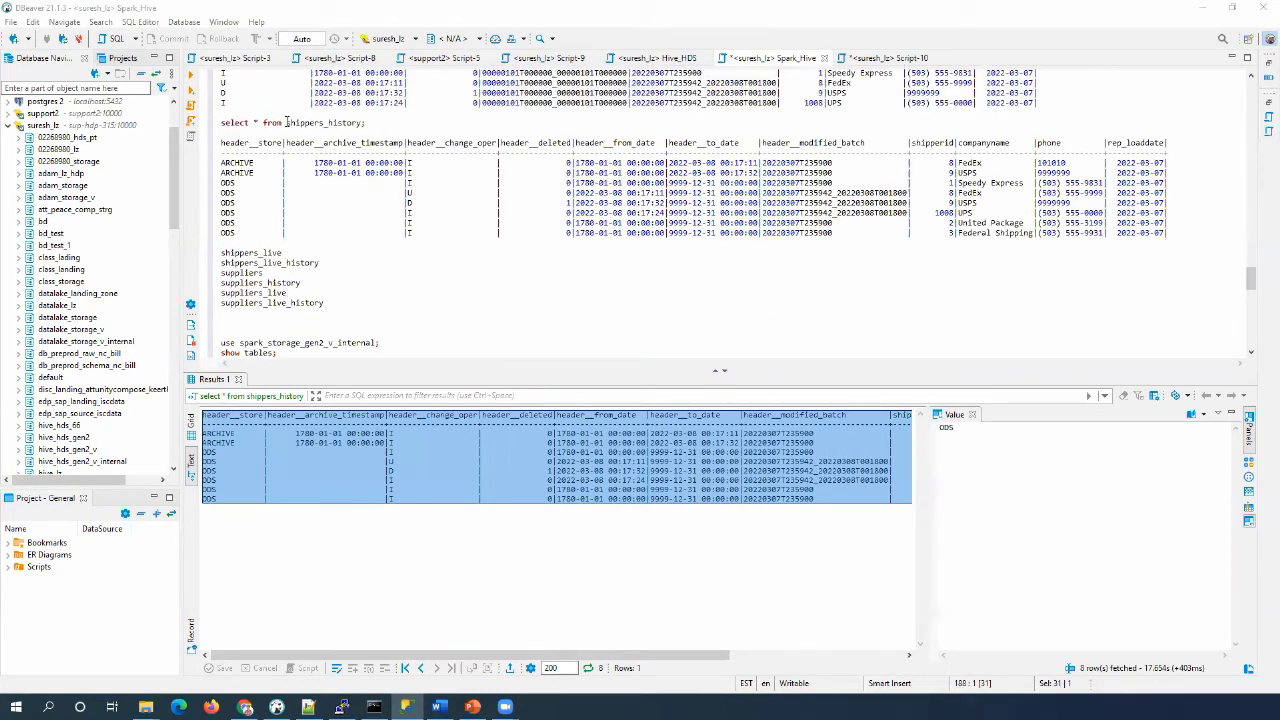
{"action": "left_click_drag", "start_coordinate": [286, 122], "coordinate": [219, 122]}
{"action": "key", "text": "ctrl+c"}
{"action": "key", "text": "ctrl+space"}
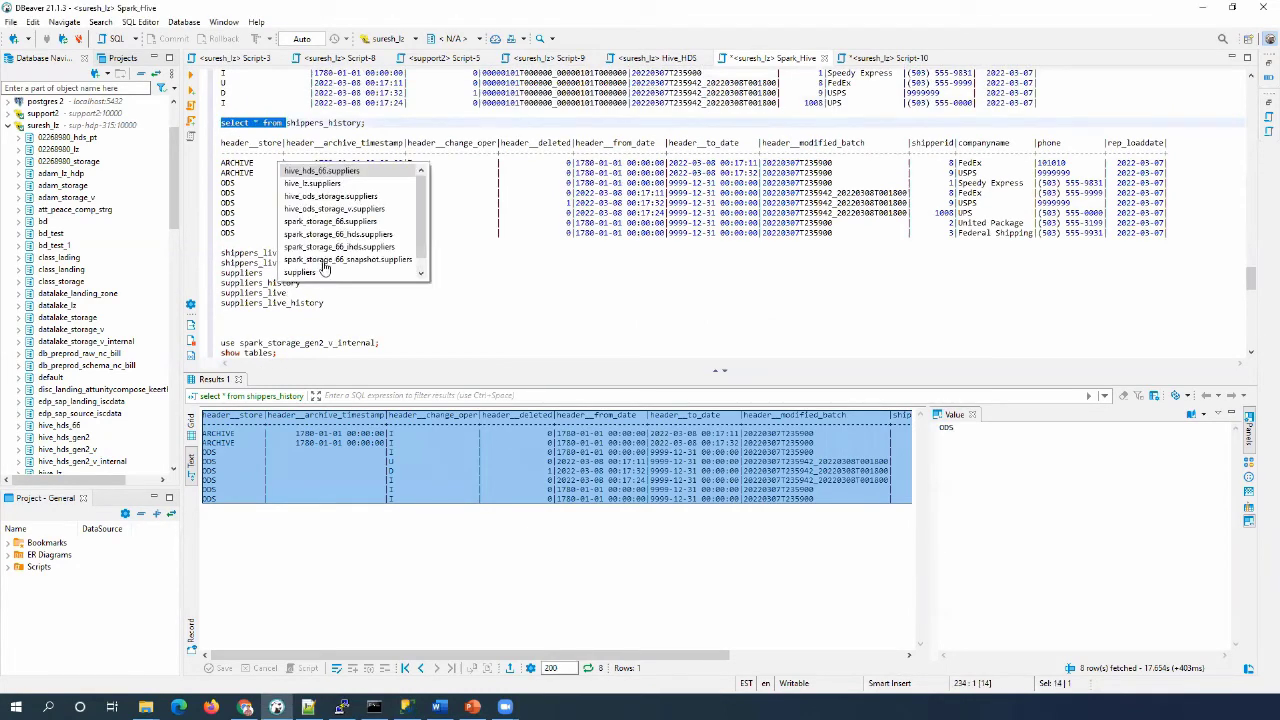
{"action": "key", "text": "Escape"}
{"action": "left_click", "coordinate": [222, 254]}
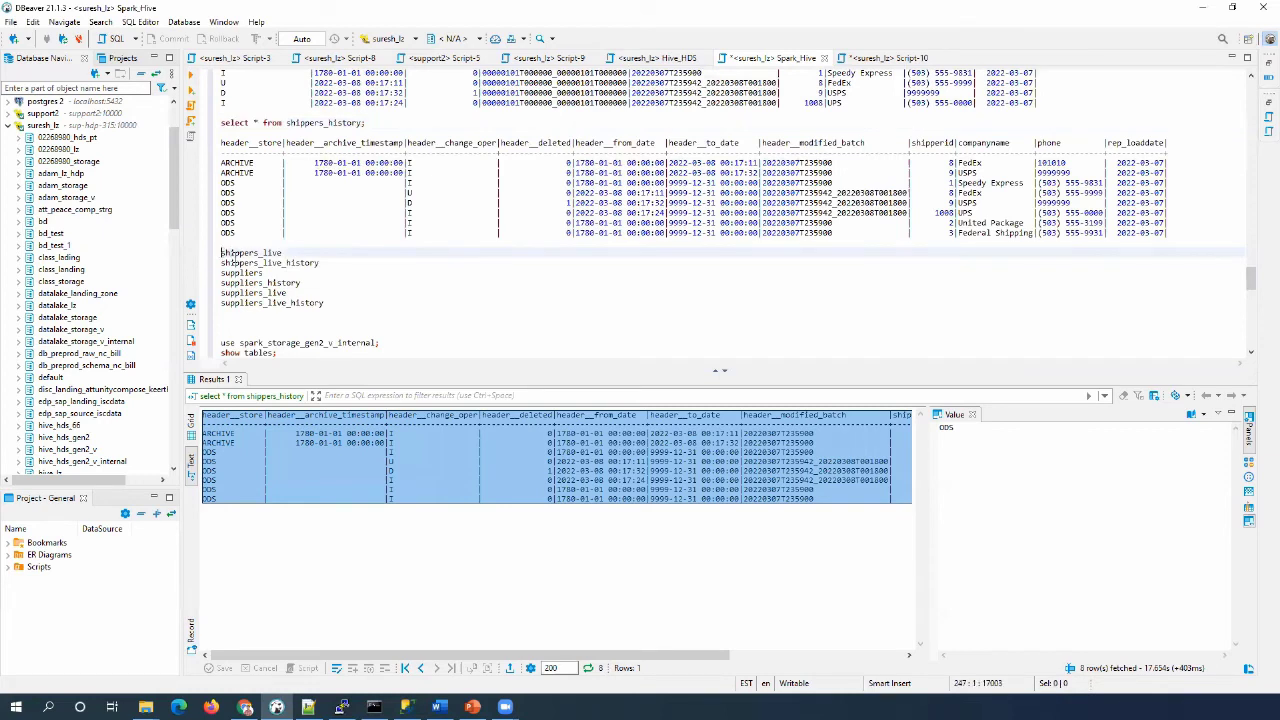
{"action": "key", "text": "ctrl+v"}
Finish and run select * from shippers_live; then paste its six result rows below as text
{"action": "type", "text": ";"}
{"action": "left_click_drag", "start_coordinate": [355, 253], "coordinate": [219, 254]}
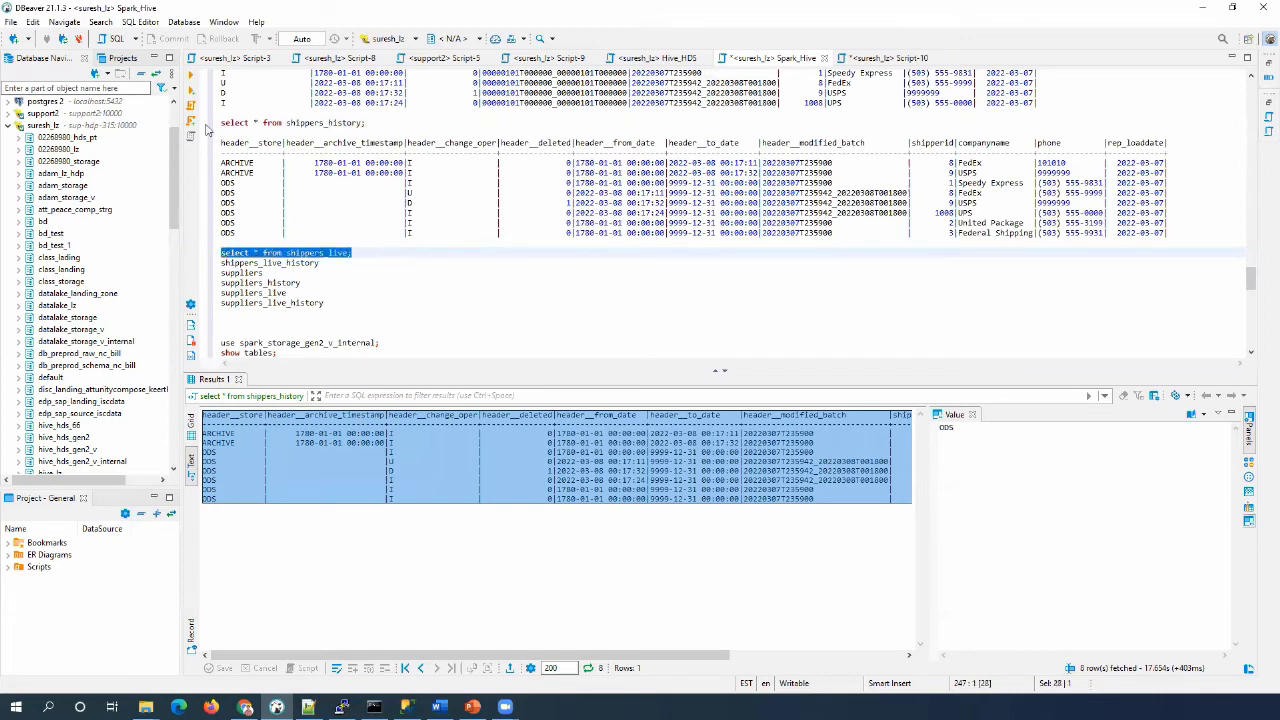
{"action": "left_click", "coordinate": [190, 80]}
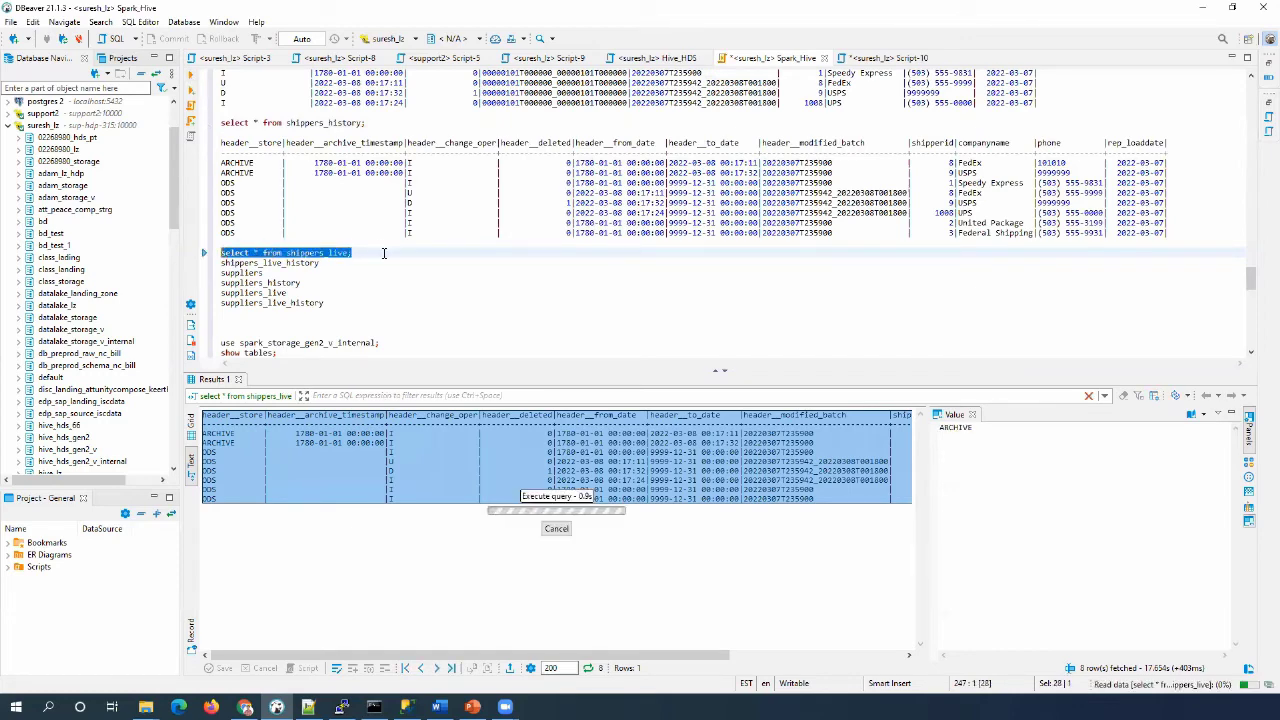
{"action": "left_click", "coordinate": [192, 80]}
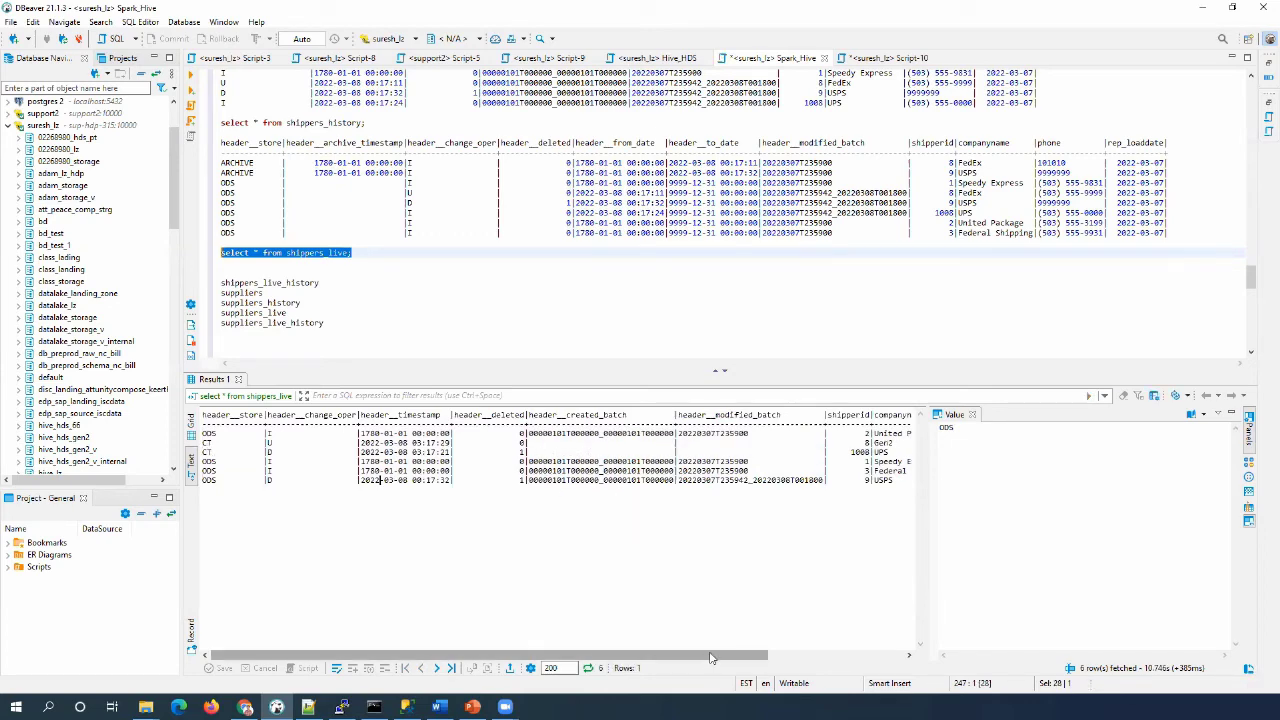
{"action": "left_click", "coordinate": [563, 481]}
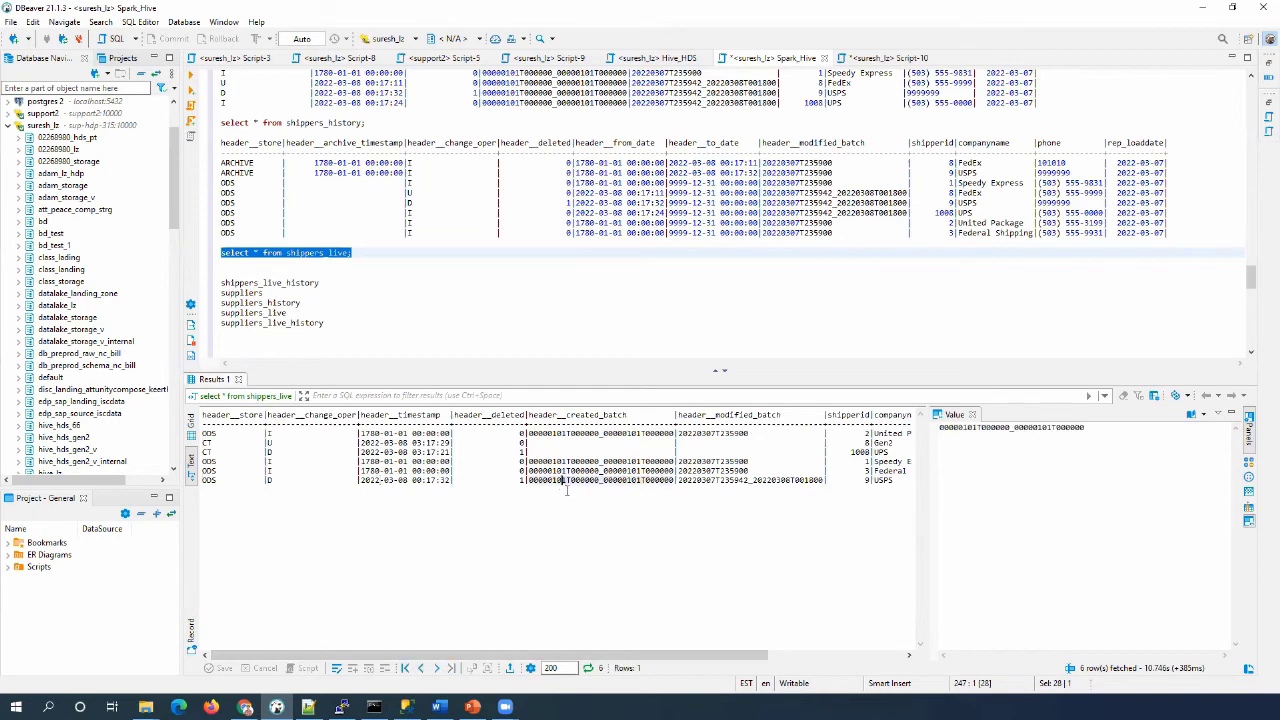
{"action": "key", "text": "ctrl+a"}
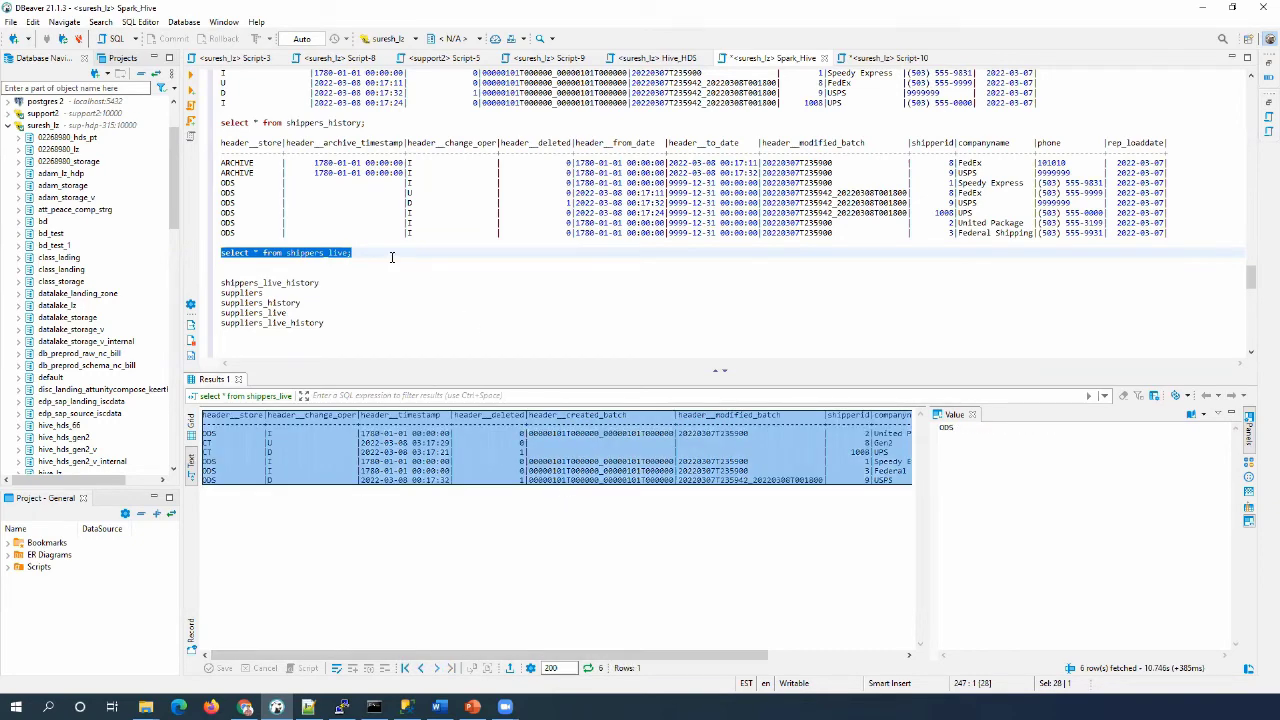
{"action": "left_click", "coordinate": [392, 257]}
{"action": "key", "text": "Return"}
{"action": "key", "text": "Return"}
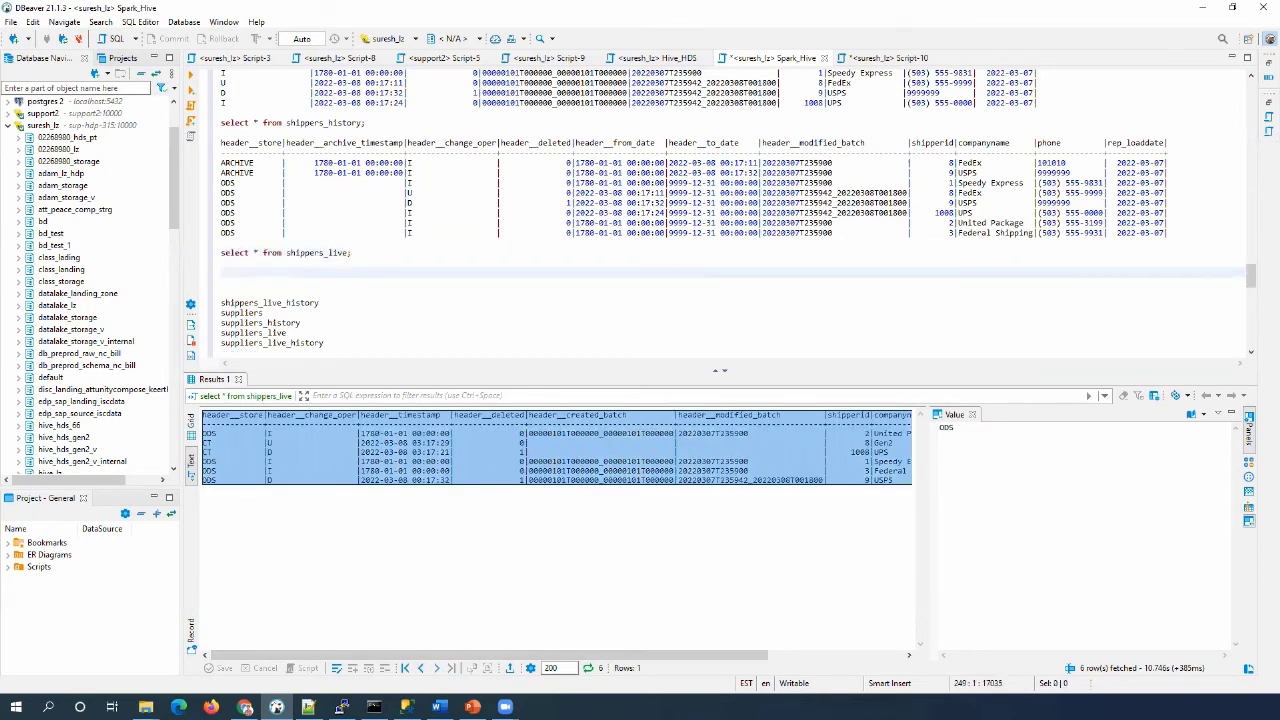
{"action": "key", "text": "ctrl+v"}
Add the 'select * from ' prefix to the shippers_live_history line
{"action": "scroll", "coordinate": [404, 290], "scroll_direction": "down", "scroll_amount": 3}
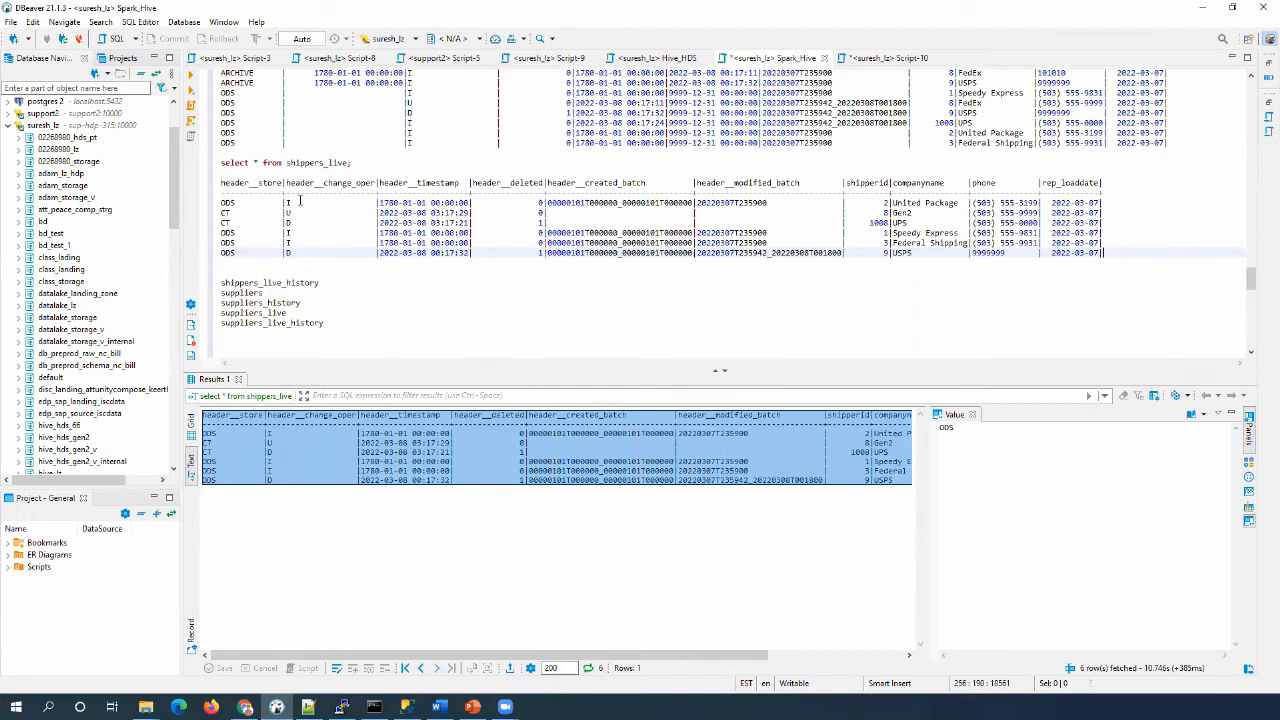
{"action": "left_click_drag", "start_coordinate": [287, 163], "coordinate": [220, 164]}
{"action": "key", "text": "ctrl+c"}
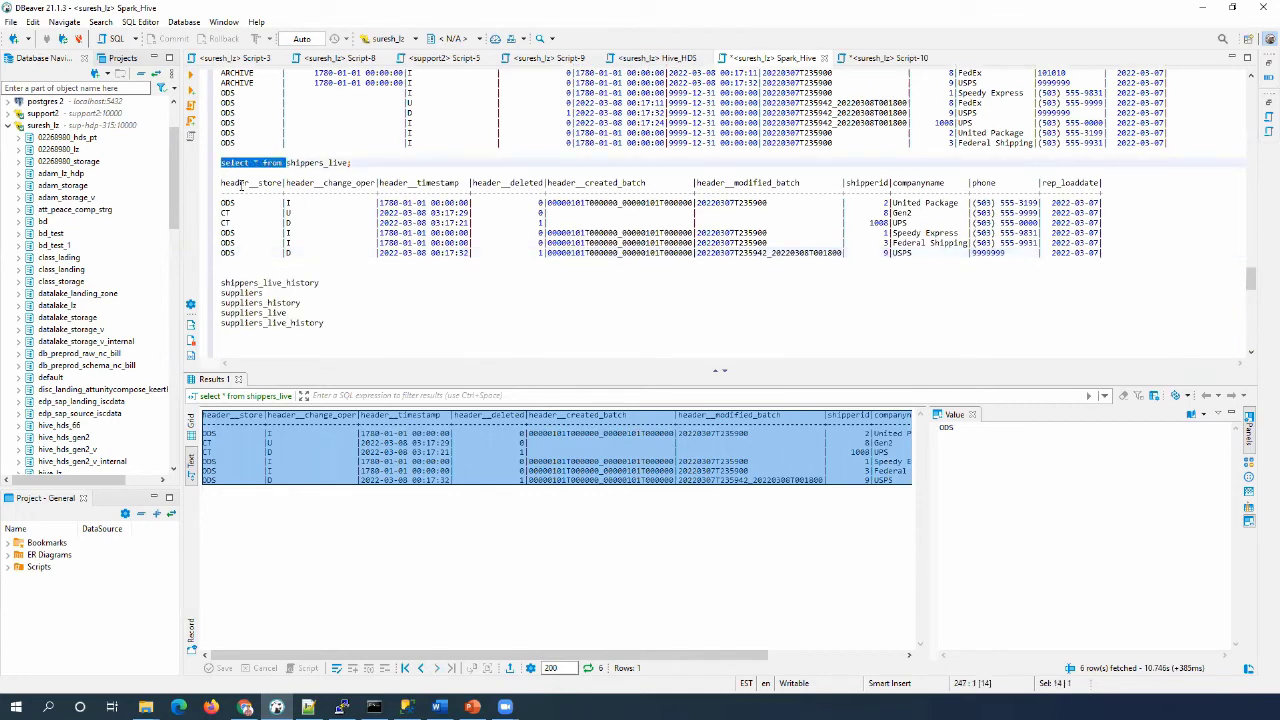
{"action": "left_click", "coordinate": [222, 283]}
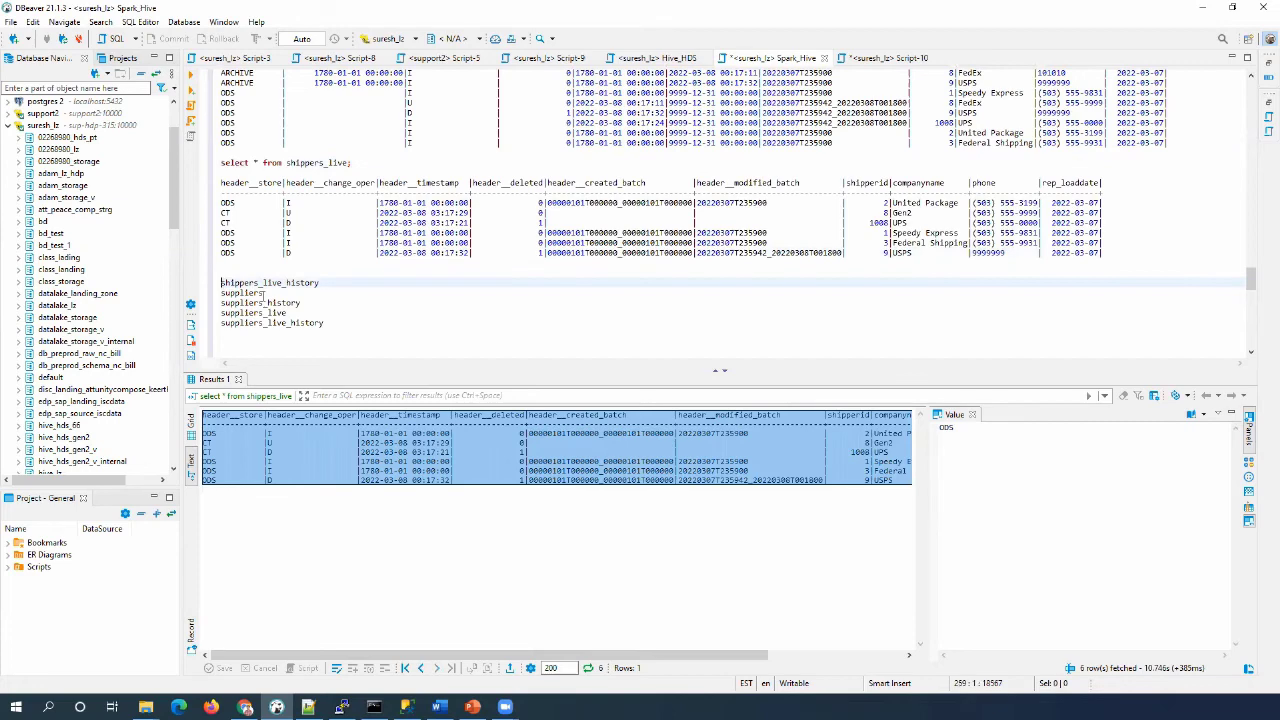
{"action": "key", "text": "ctrl+v"}
{"action": "left_click", "coordinate": [396, 283]}
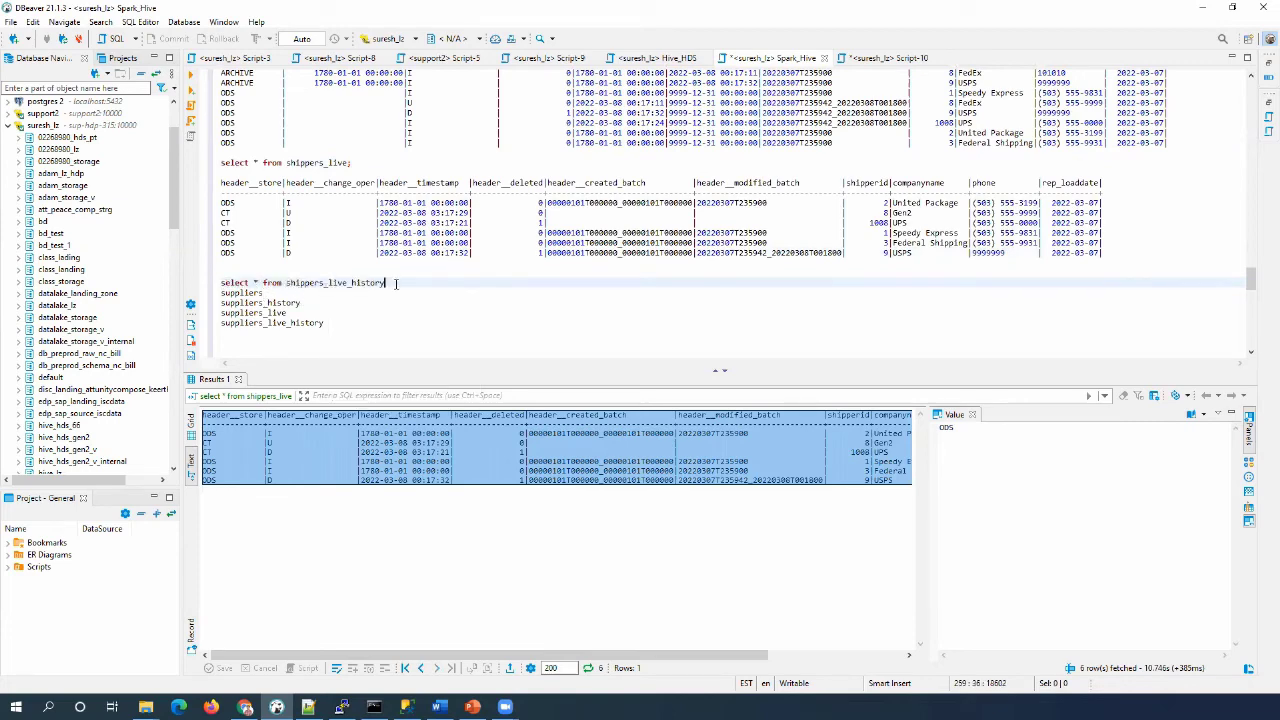
Run select * from shippers_live_history and paste its ten result rows beneath the query
{"action": "left_click_drag", "start_coordinate": [402, 282], "coordinate": [221, 283]}
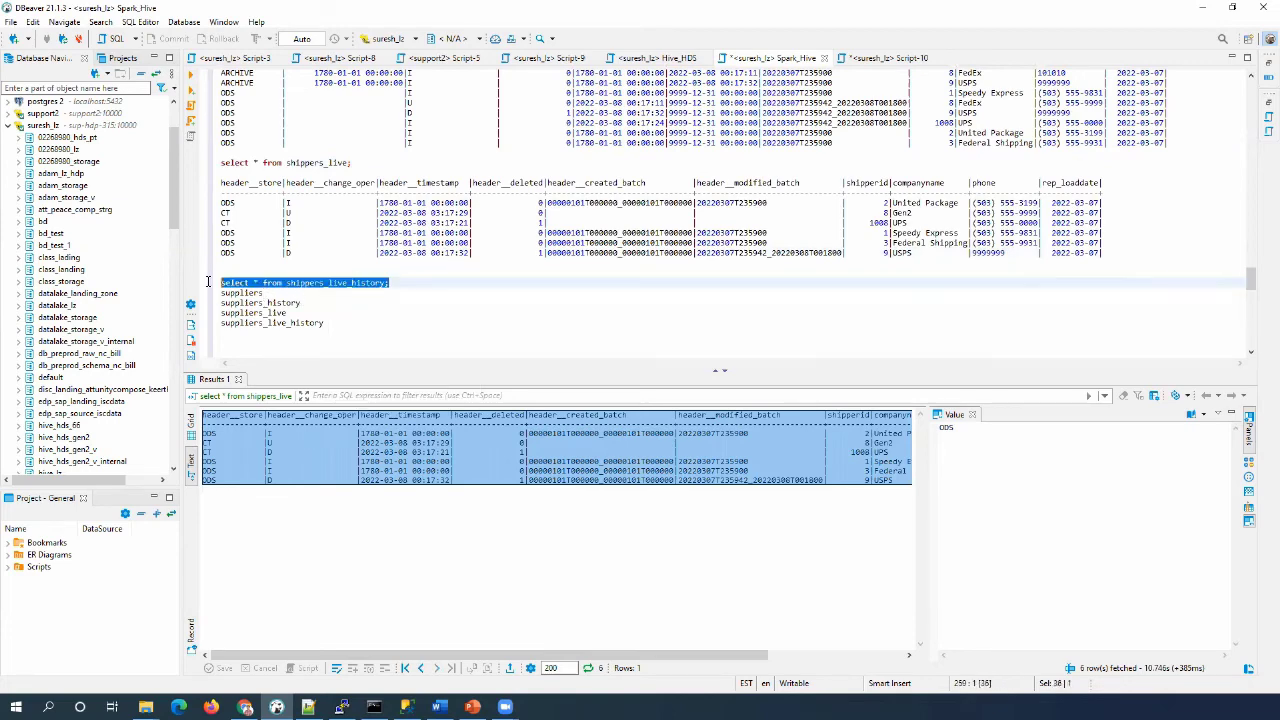
{"action": "left_click", "coordinate": [191, 75]}
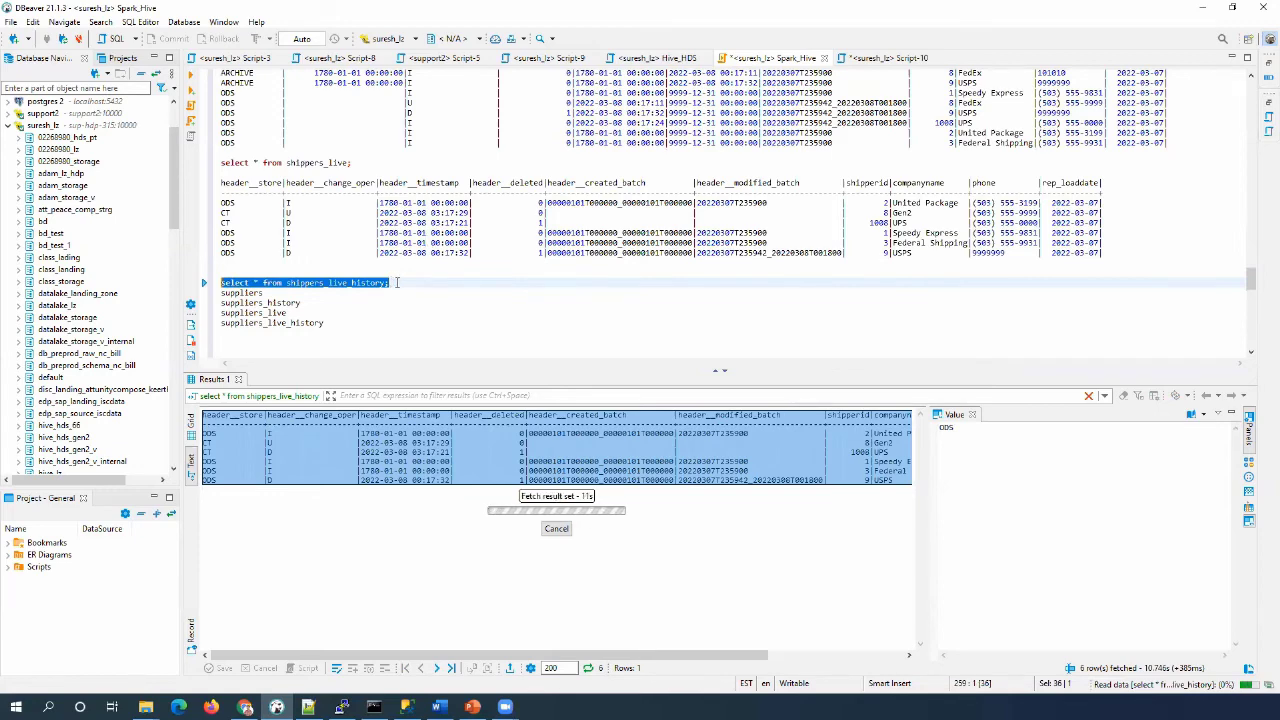
{"action": "left_click", "coordinate": [396, 489]}
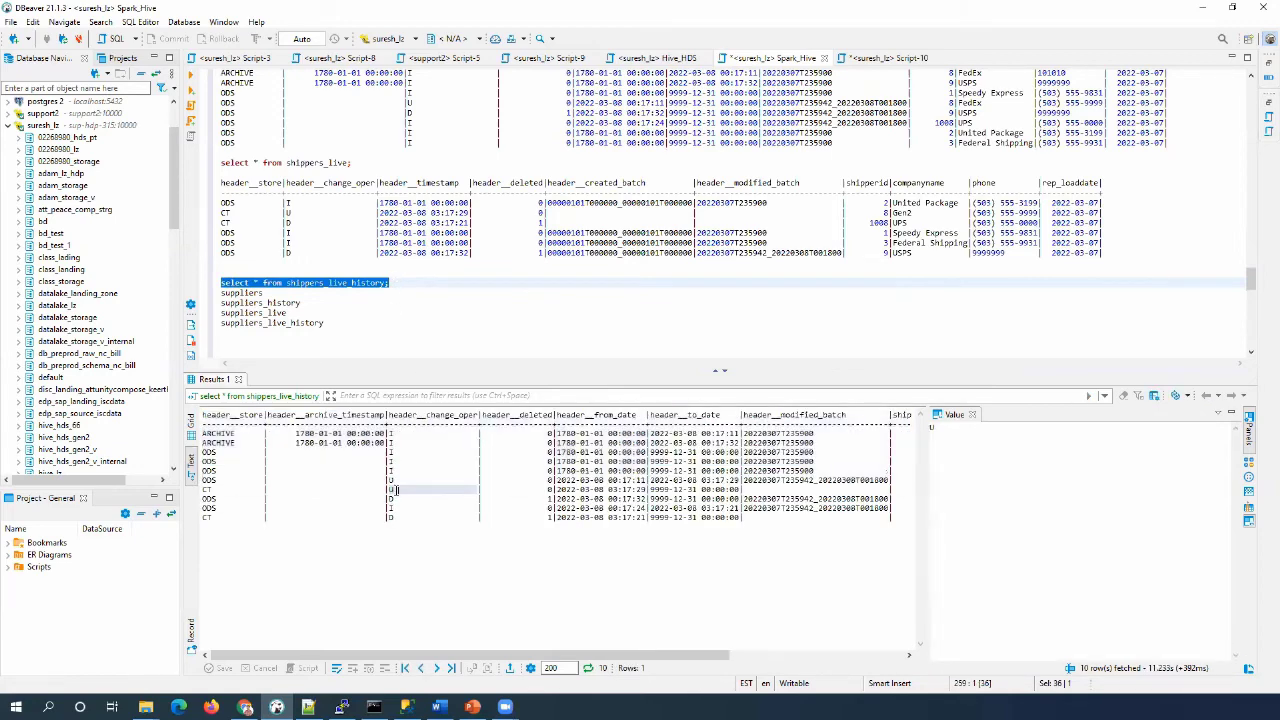
{"action": "key", "text": "ctrl+a"}
{"action": "left_click", "coordinate": [412, 284]}
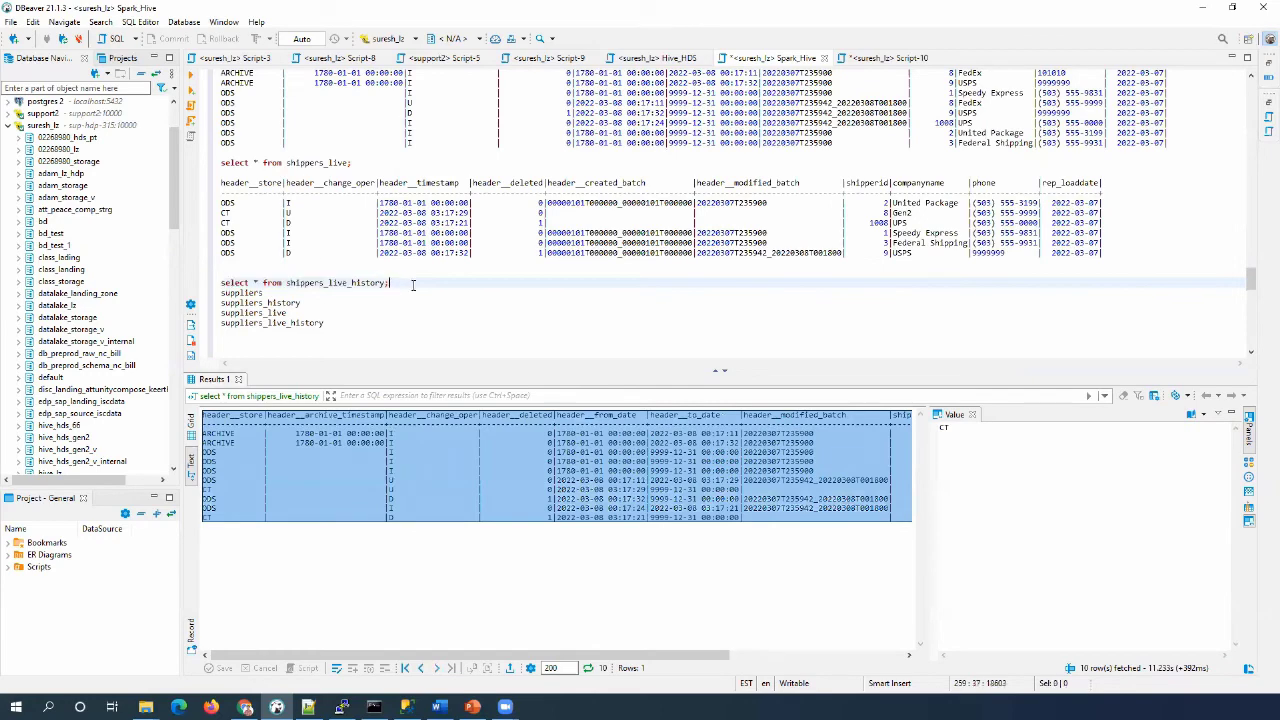
{"action": "key", "text": "Return"}
{"action": "key", "text": "Return"}
{"action": "key", "text": "Return"}
{"action": "key", "text": "Up"}
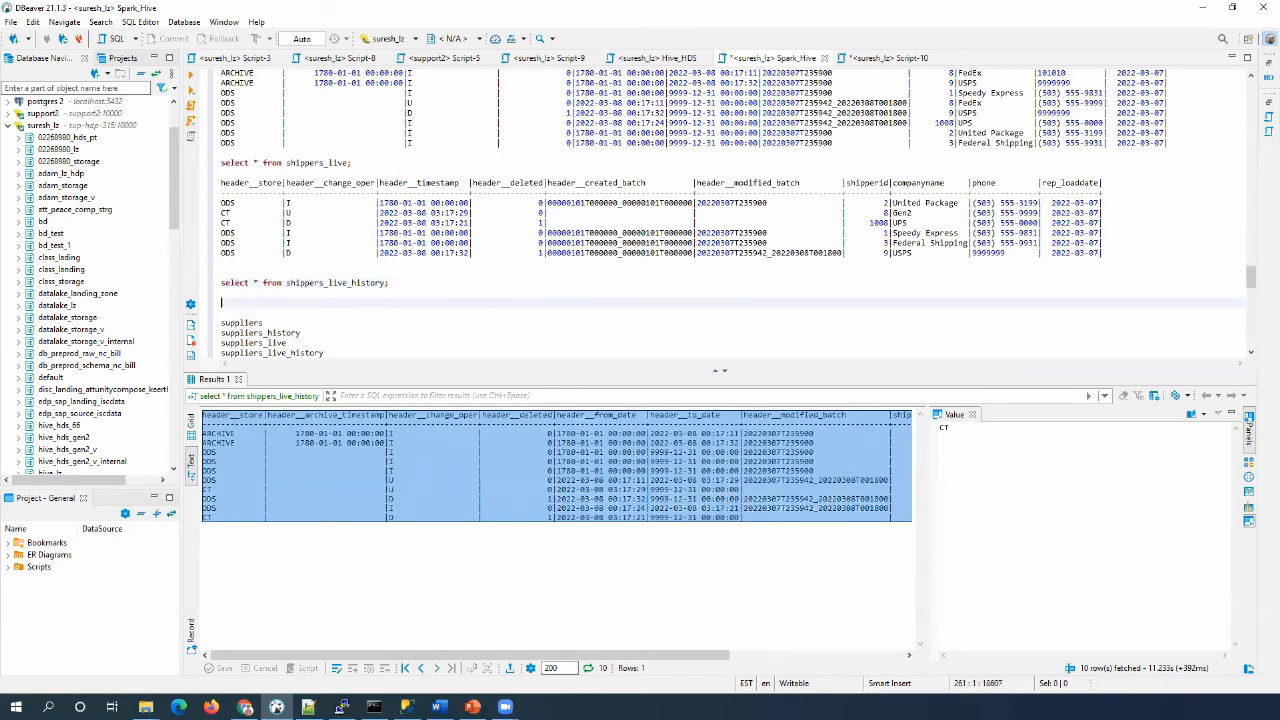
{"action": "key", "text": "ctrl+v"}
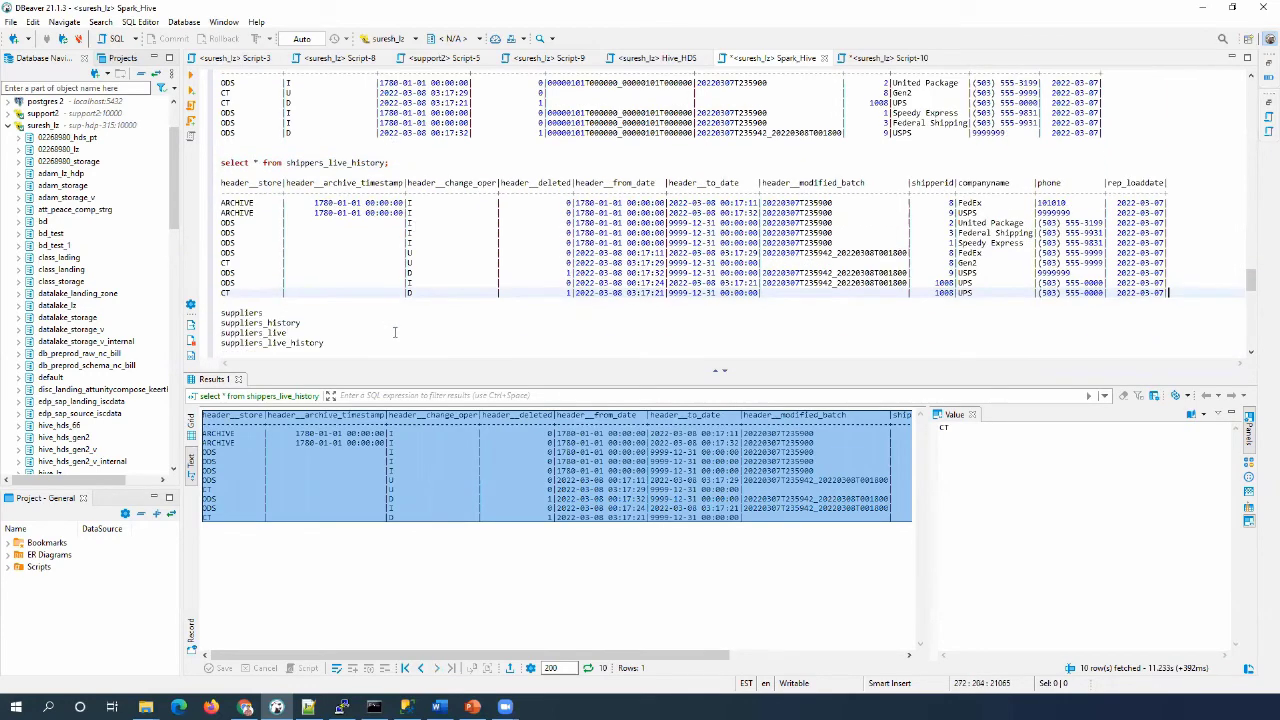
{"action": "key", "text": "alt+Tab"}
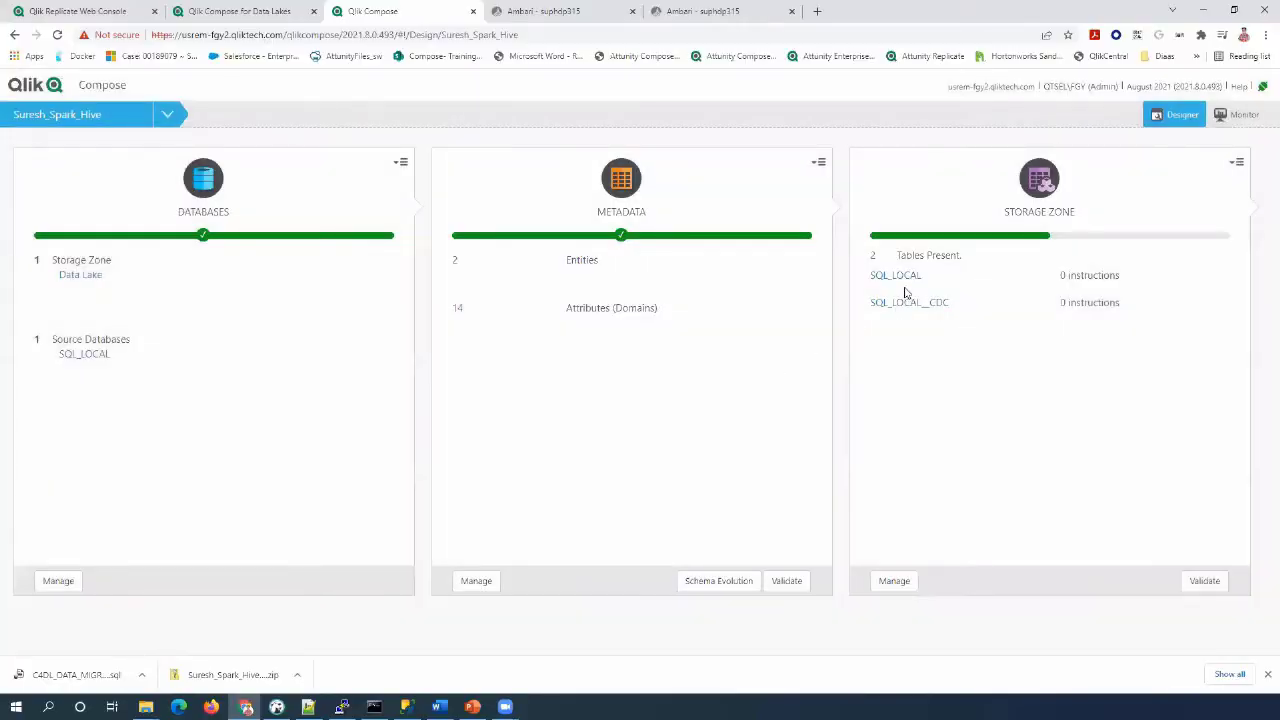
Generate statements for SQL_LOCAL and SQL_LOCAL__CDC, then run the SQL_LOCAL__CDC storage task
{"action": "left_click", "coordinate": [903, 282]}
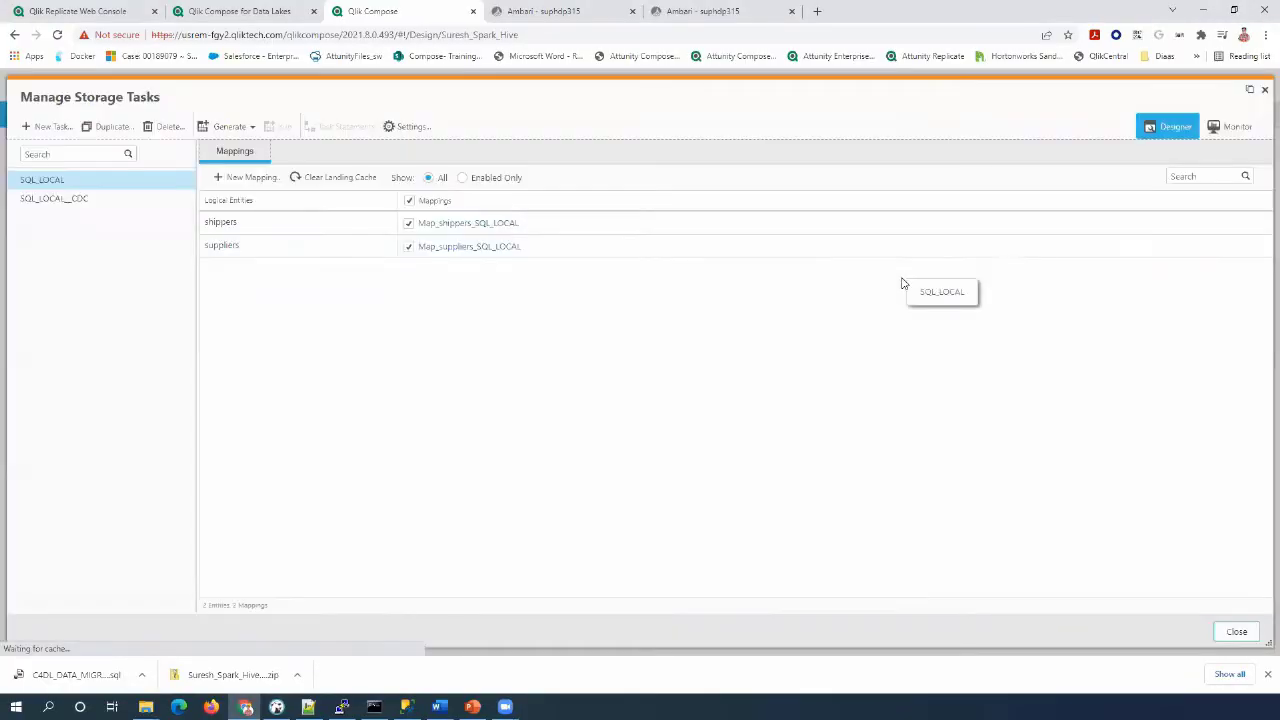
{"action": "left_click", "coordinate": [234, 130]}
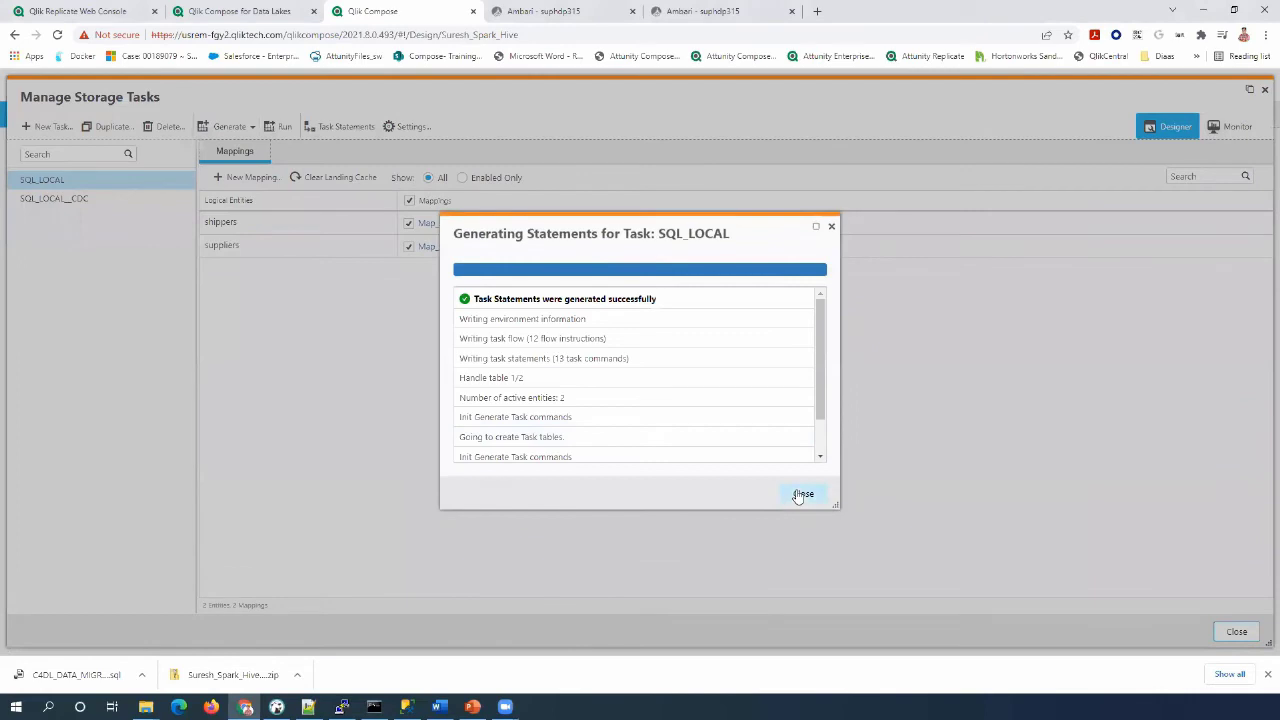
{"action": "left_click", "coordinate": [804, 493]}
{"action": "left_click", "coordinate": [100, 198]}
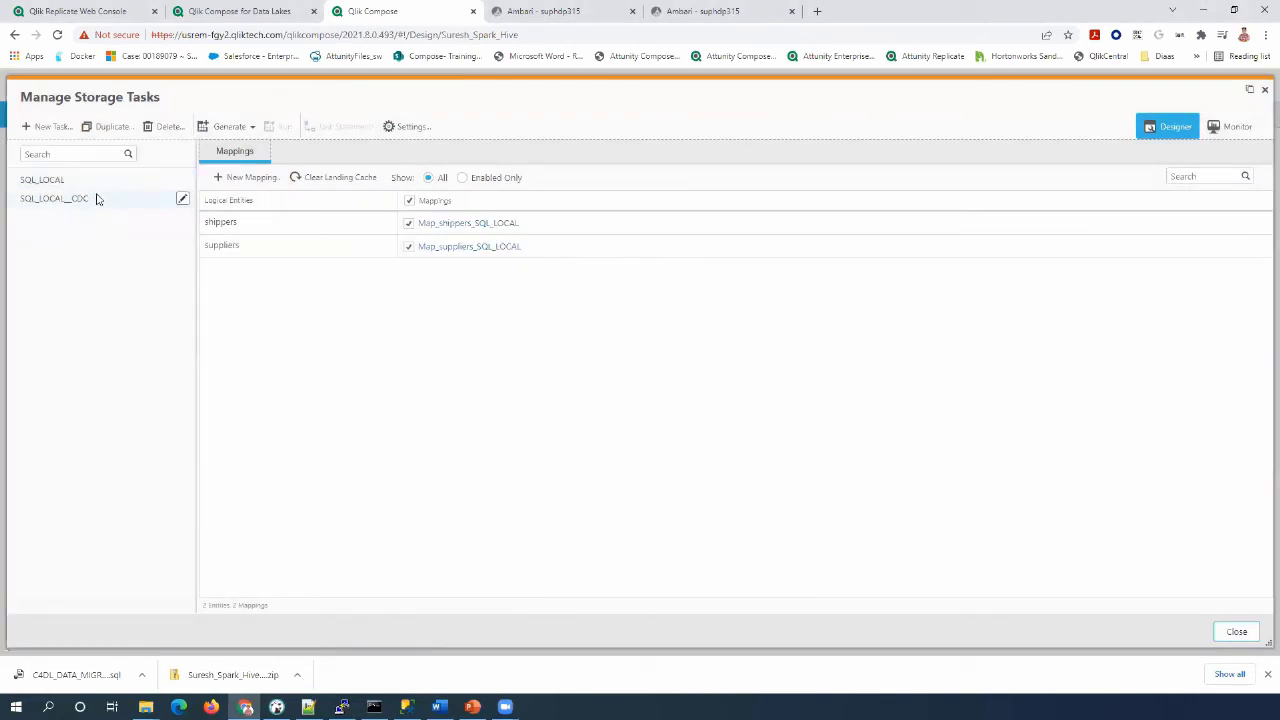
{"action": "left_click", "coordinate": [231, 130]}
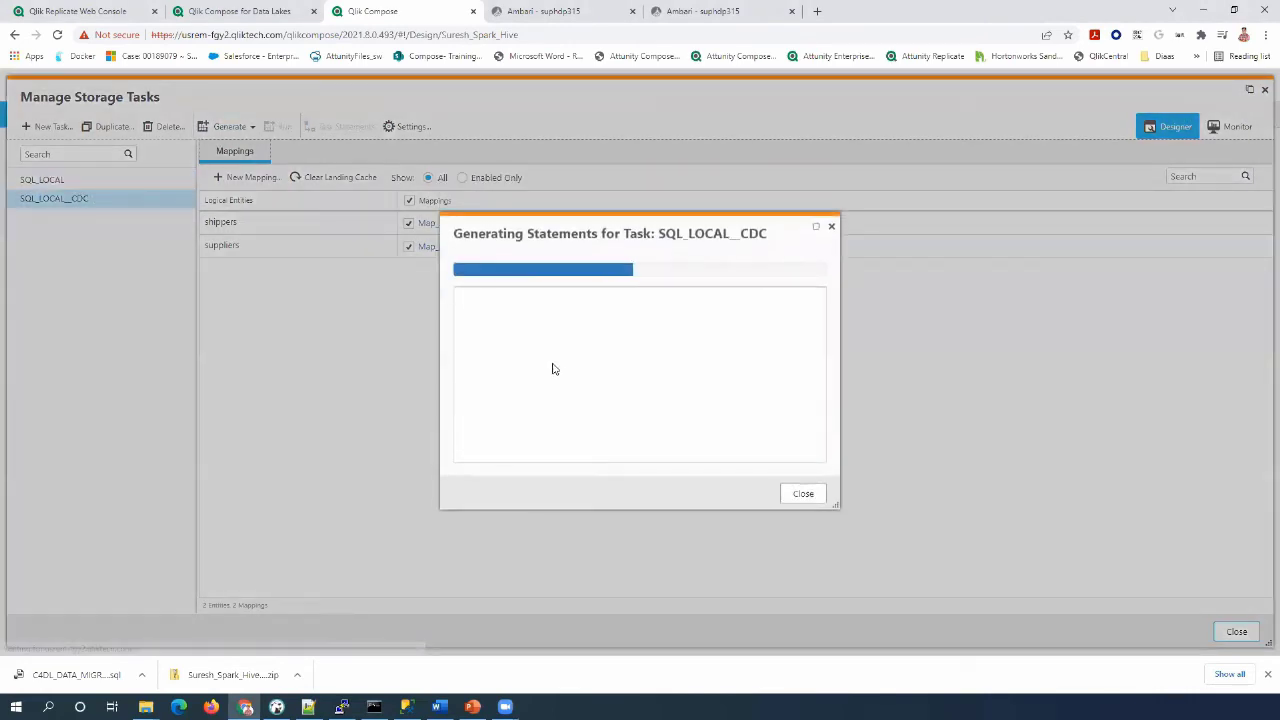
{"action": "left_click", "coordinate": [802, 493]}
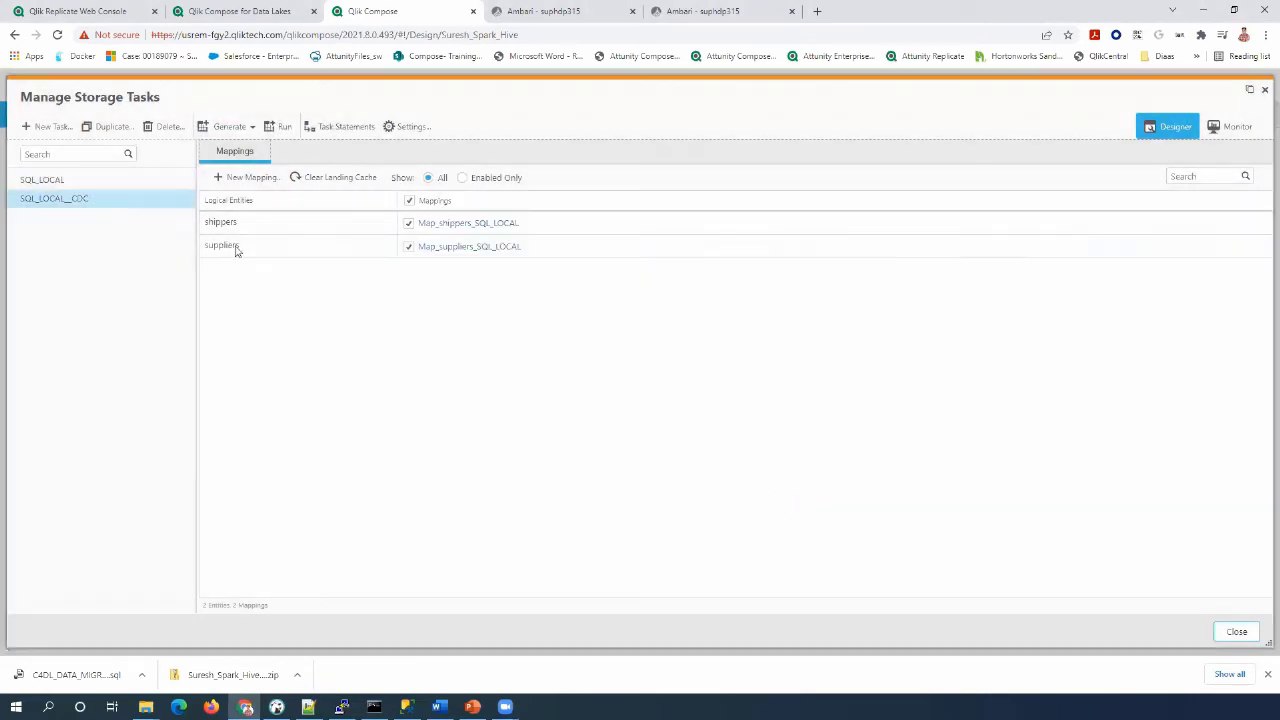
{"action": "left_click", "coordinate": [283, 130]}
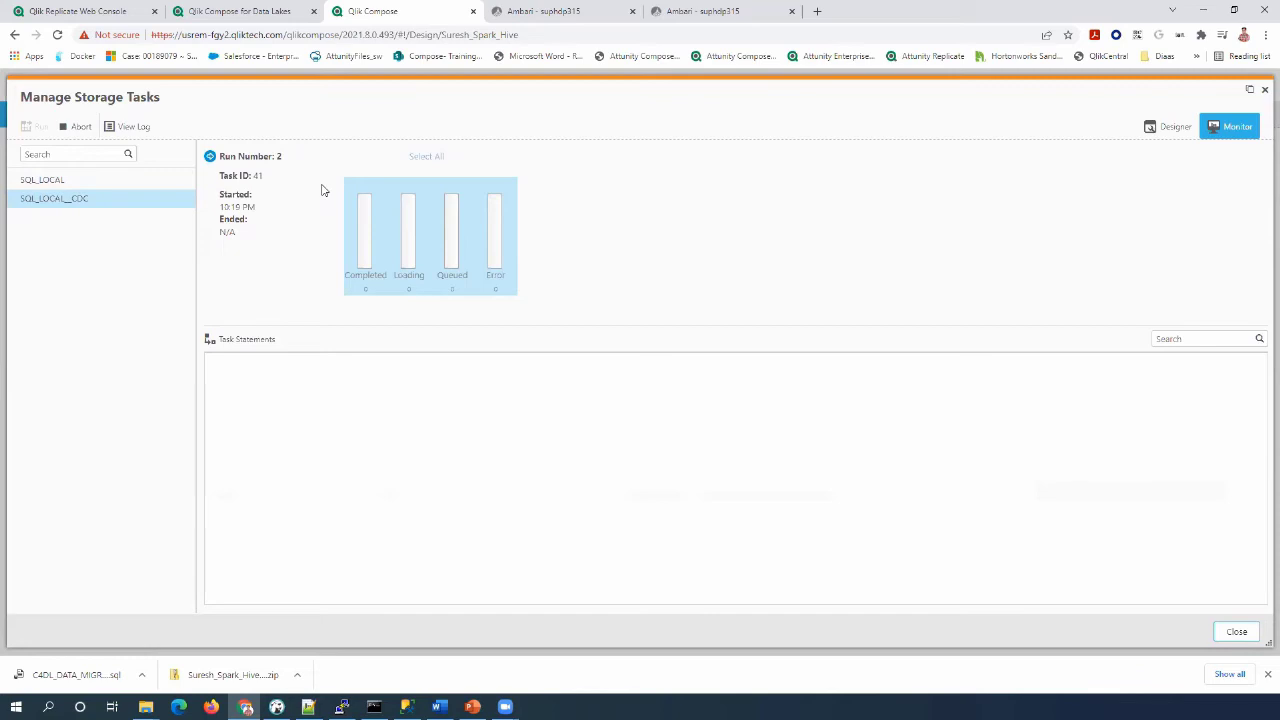
{"action": "left_click", "coordinate": [1230, 632]}
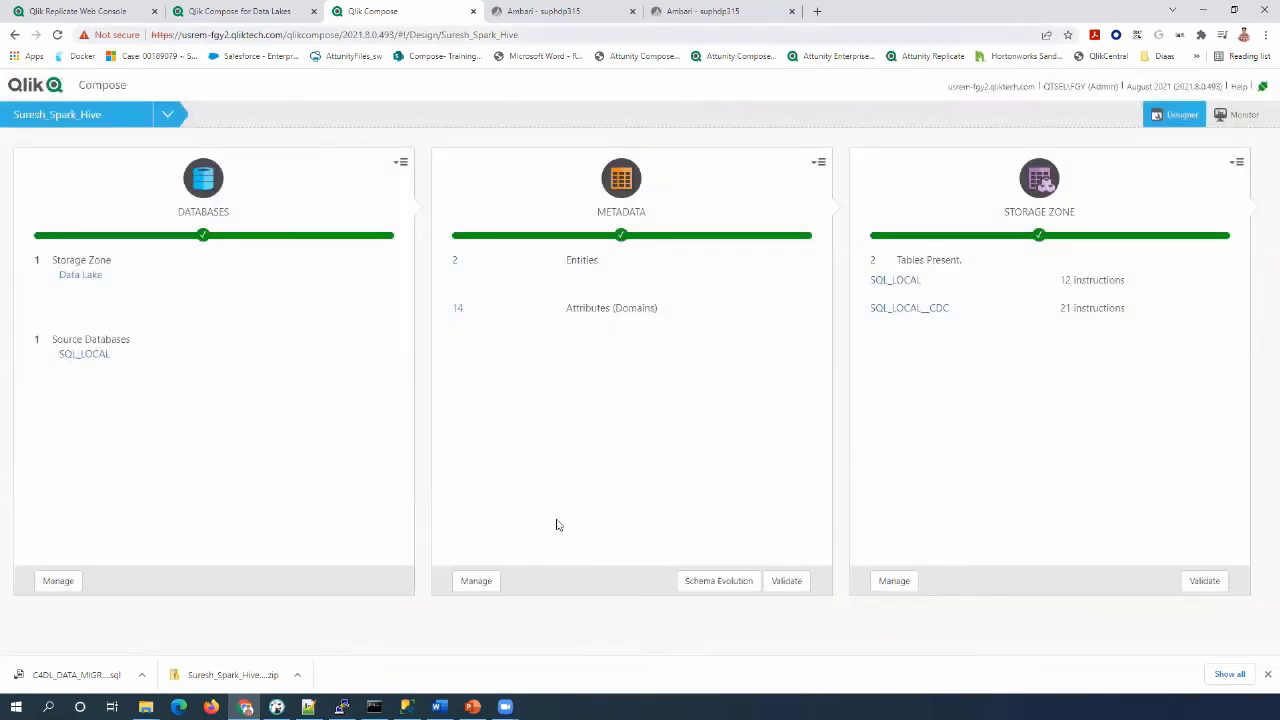
Execute 'use spark_storage_gen2;' in the DBeaver script
{"action": "left_click", "coordinate": [277, 707]}
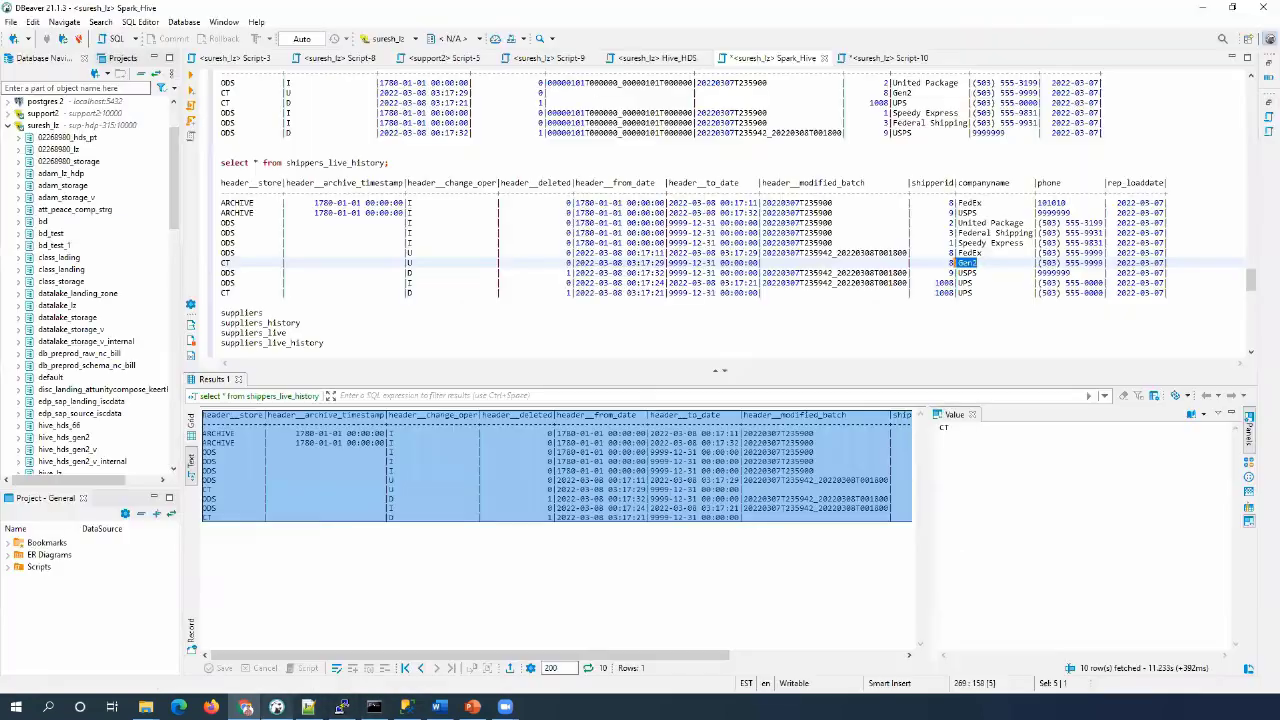
{"action": "scroll", "coordinate": [404, 255], "scroll_direction": "up", "scroll_amount": 4}
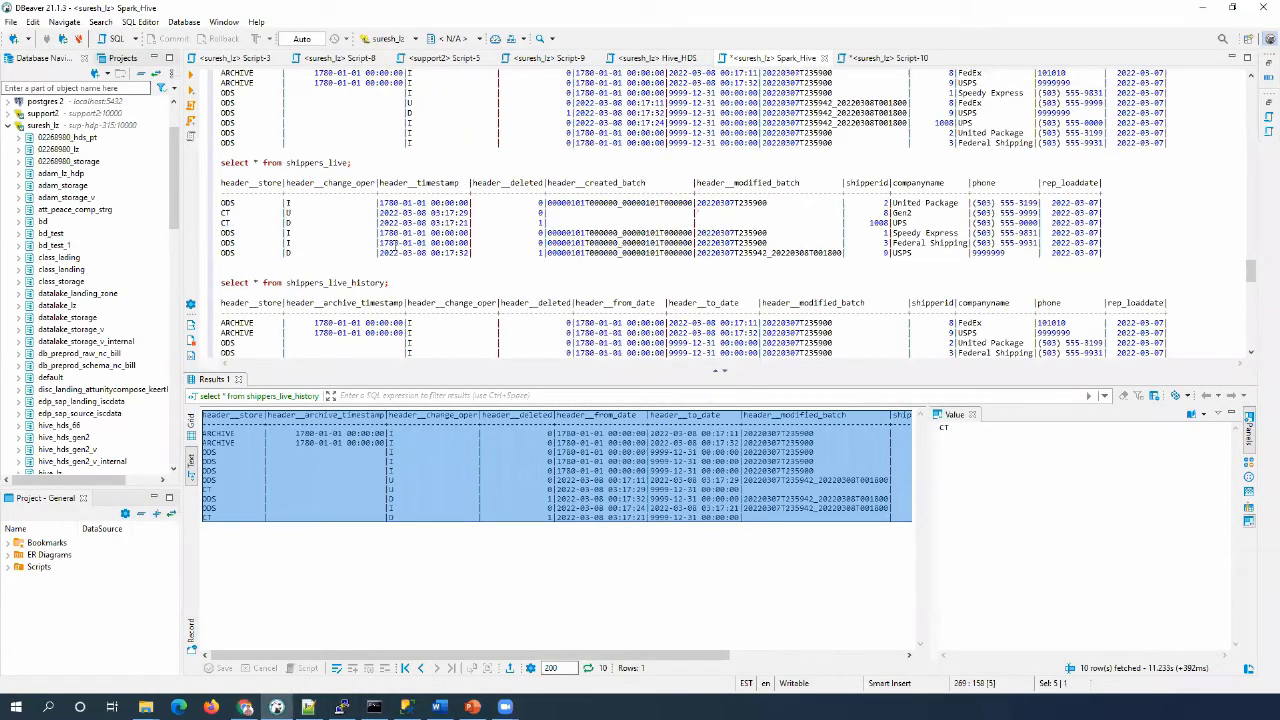
{"action": "scroll", "coordinate": [395, 243], "scroll_direction": "up", "scroll_amount": 6}
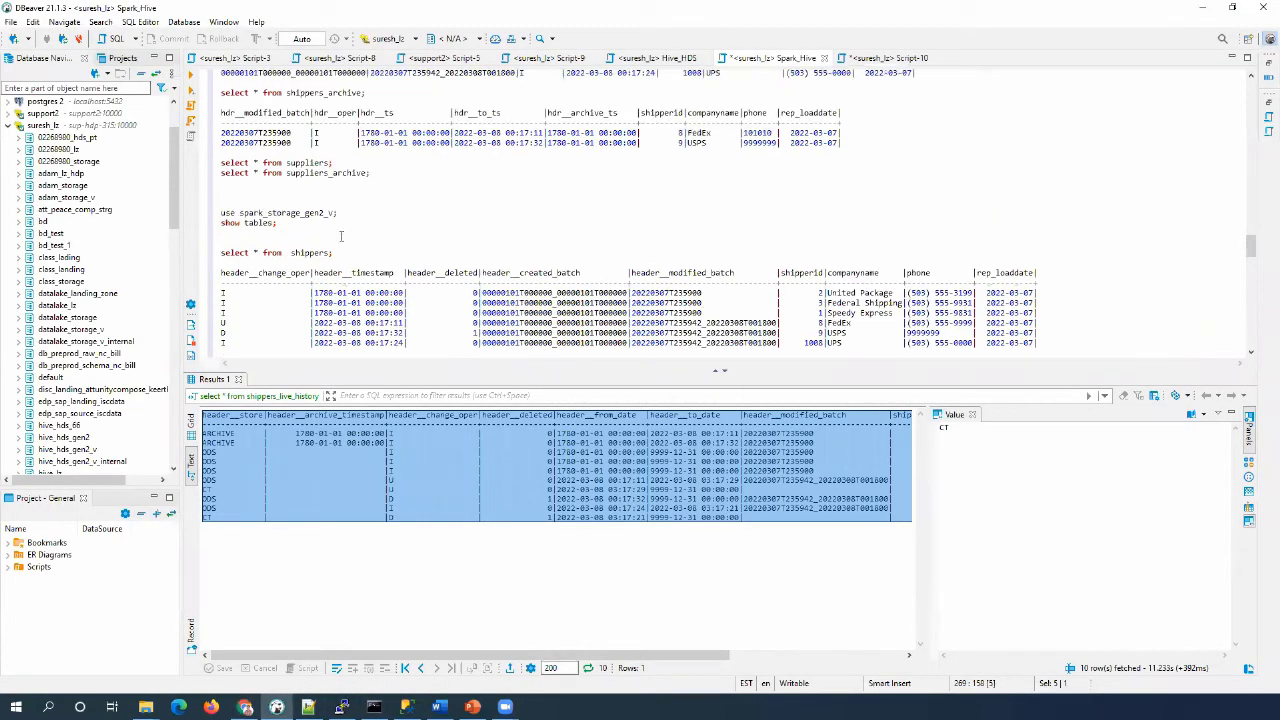
{"action": "left_click_drag", "start_coordinate": [340, 213], "coordinate": [222, 213]}
{"action": "scroll", "coordinate": [318, 207], "scroll_direction": "up", "scroll_amount": 6}
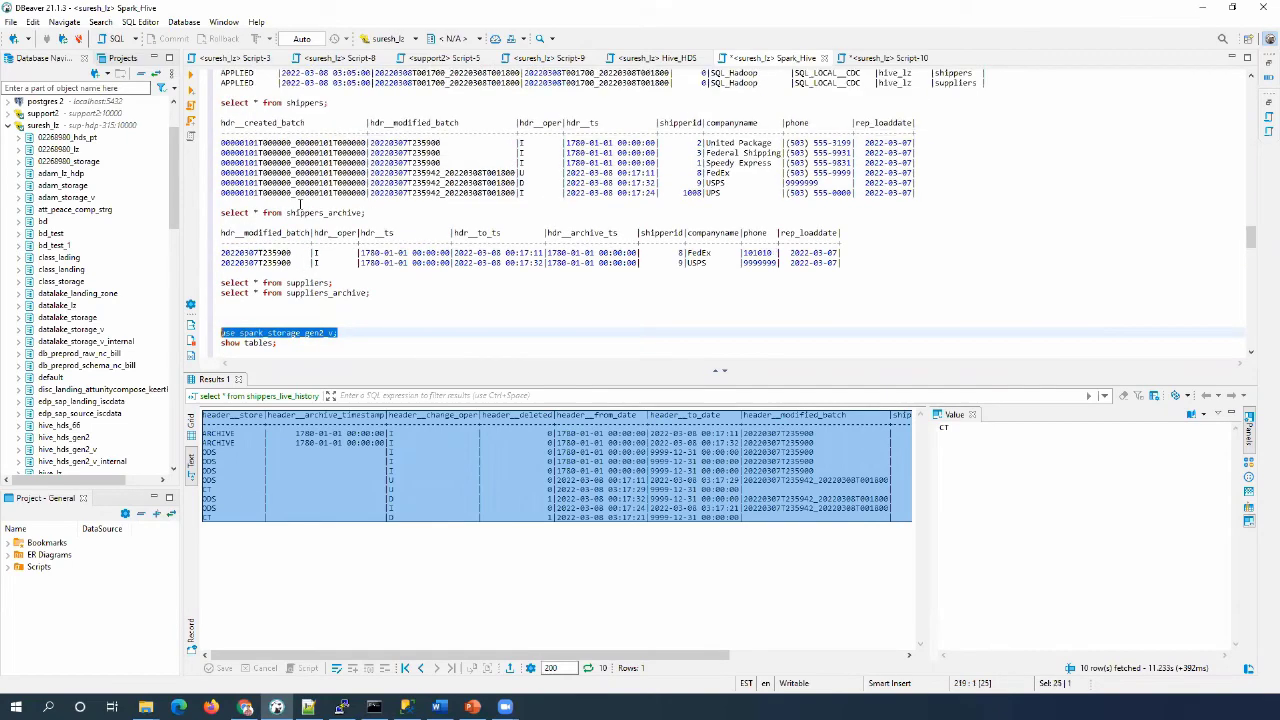
{"action": "scroll", "coordinate": [320, 200], "scroll_direction": "up", "scroll_amount": 3}
{"action": "left_click_drag", "start_coordinate": [336, 142], "coordinate": [222, 142]}
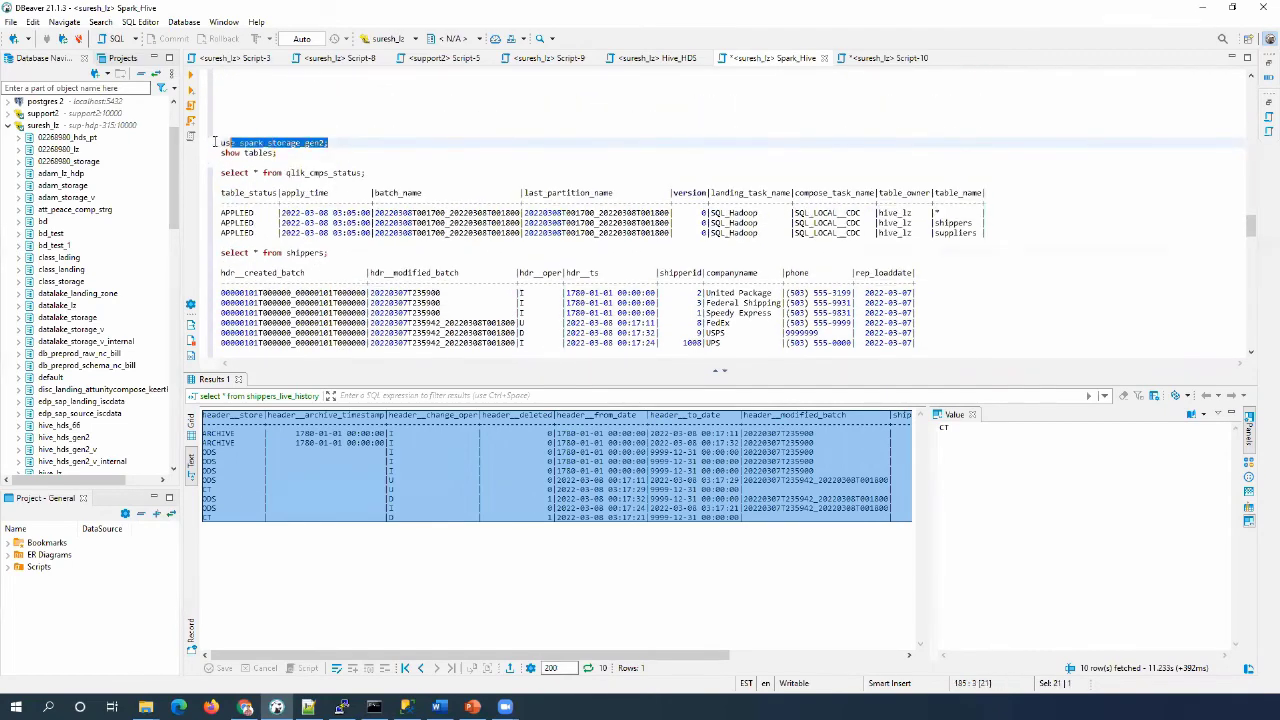
{"action": "left_click", "coordinate": [191, 74]}
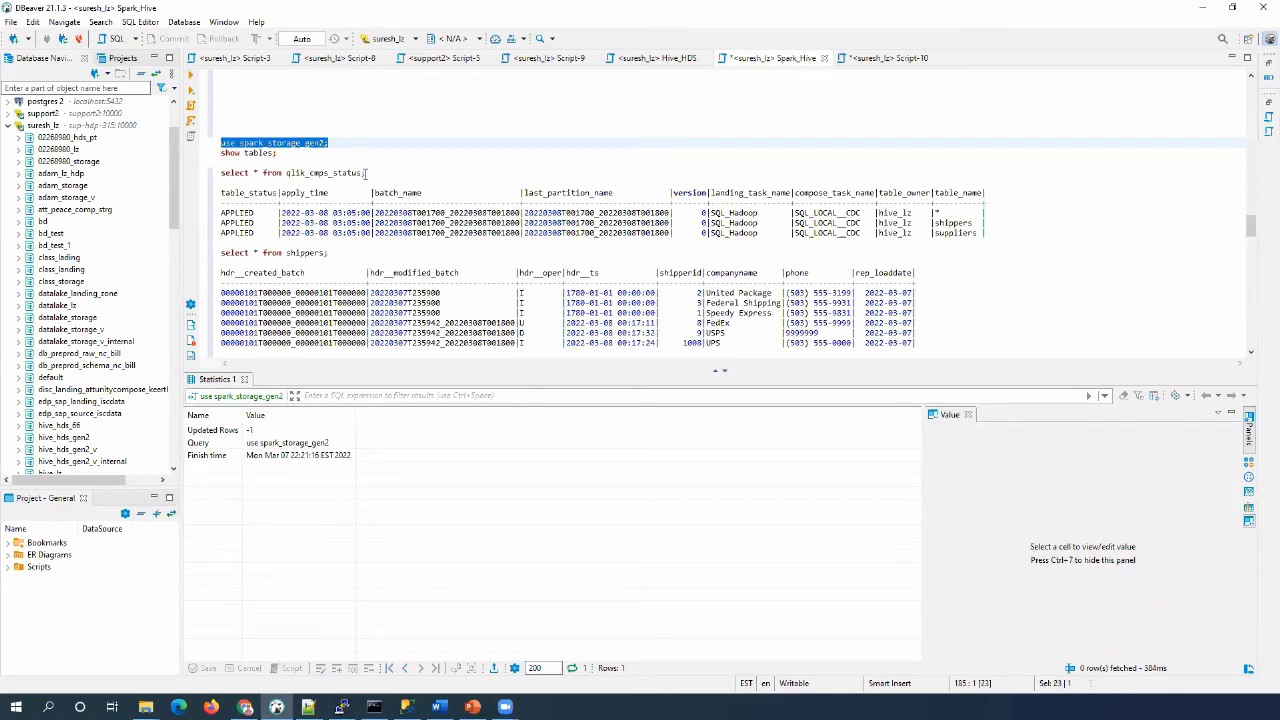
Query qlik_cmps_status to check the recorded batch times
{"action": "left_click_drag", "start_coordinate": [366, 173], "coordinate": [220, 172]}
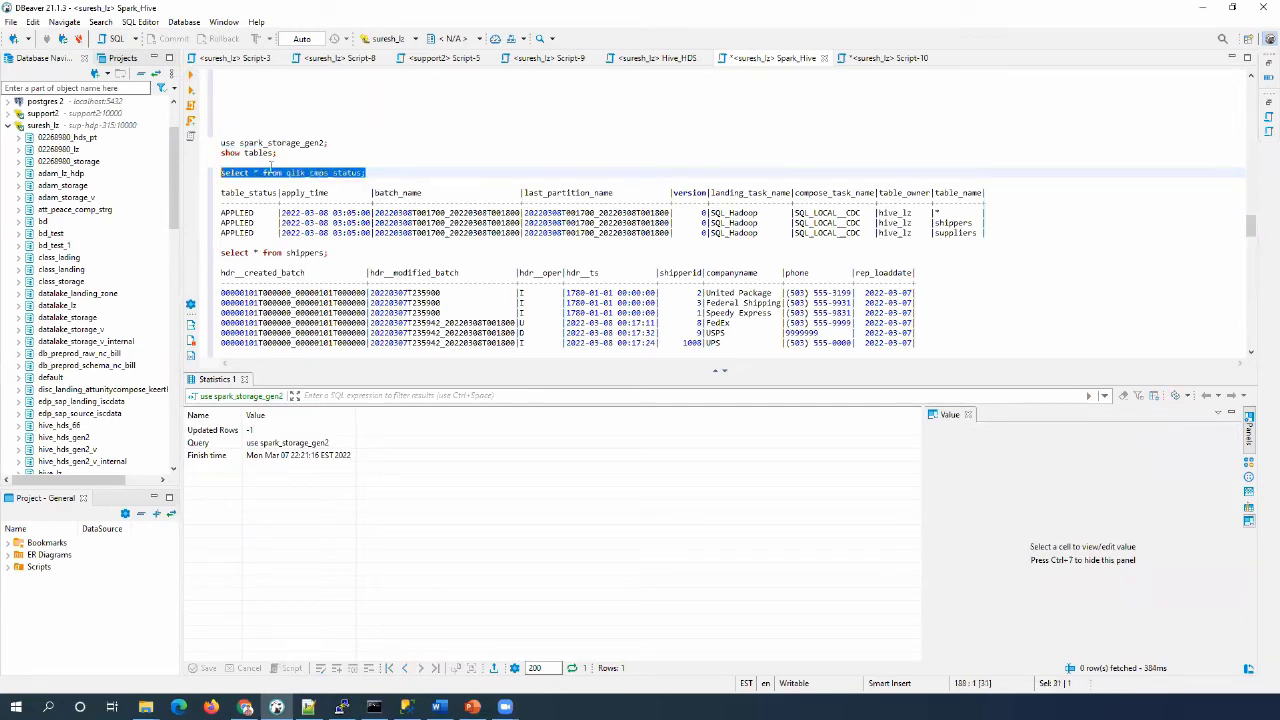
{"action": "key", "text": "ctrl+Return"}
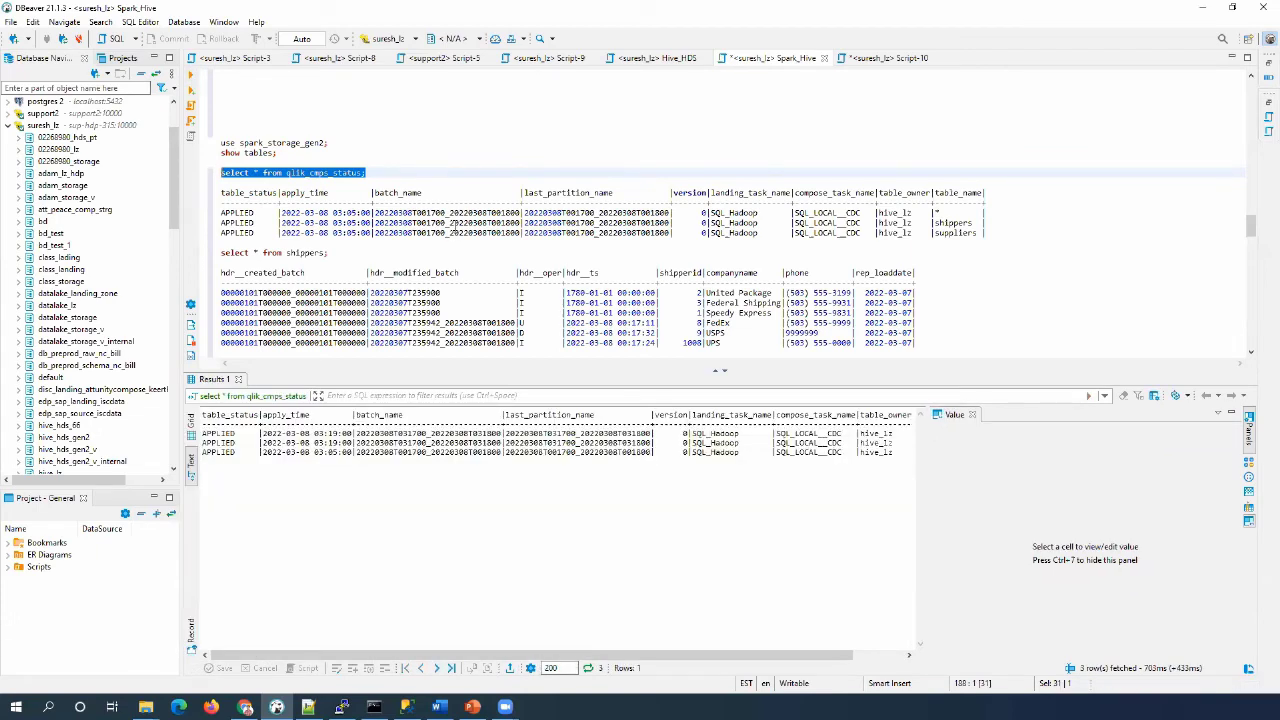
{"action": "left_click_drag", "start_coordinate": [473, 213], "coordinate": [520, 213]}
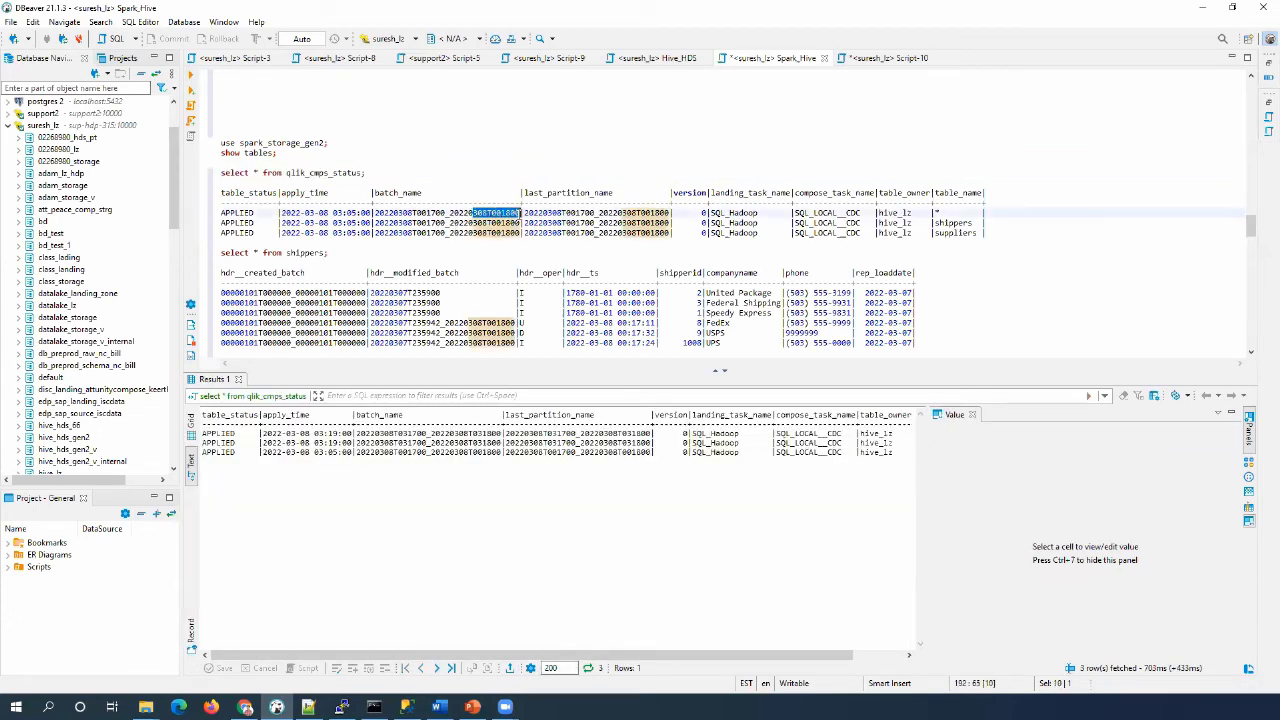
{"action": "left_click", "coordinate": [513, 223]}
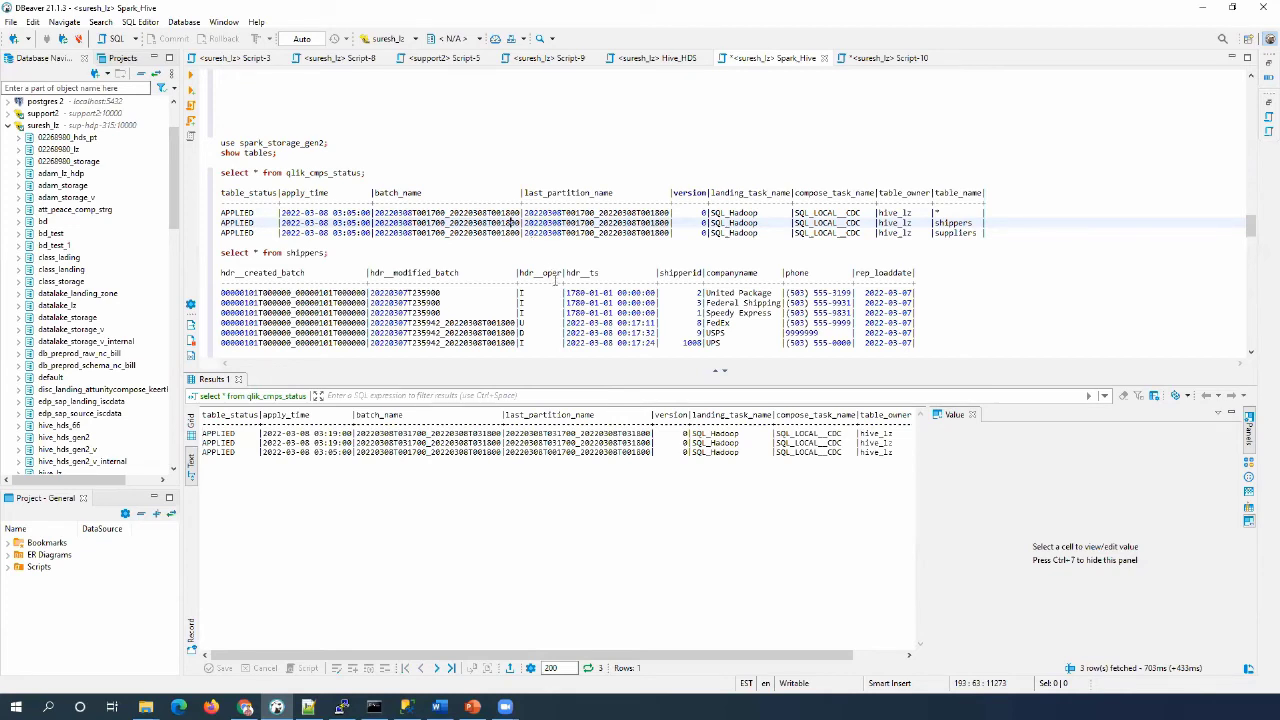
Run select * from shippers, returning six rows with shipper 8 now Gen2
{"action": "left_click_drag", "start_coordinate": [559, 262], "coordinate": [562, 257]}
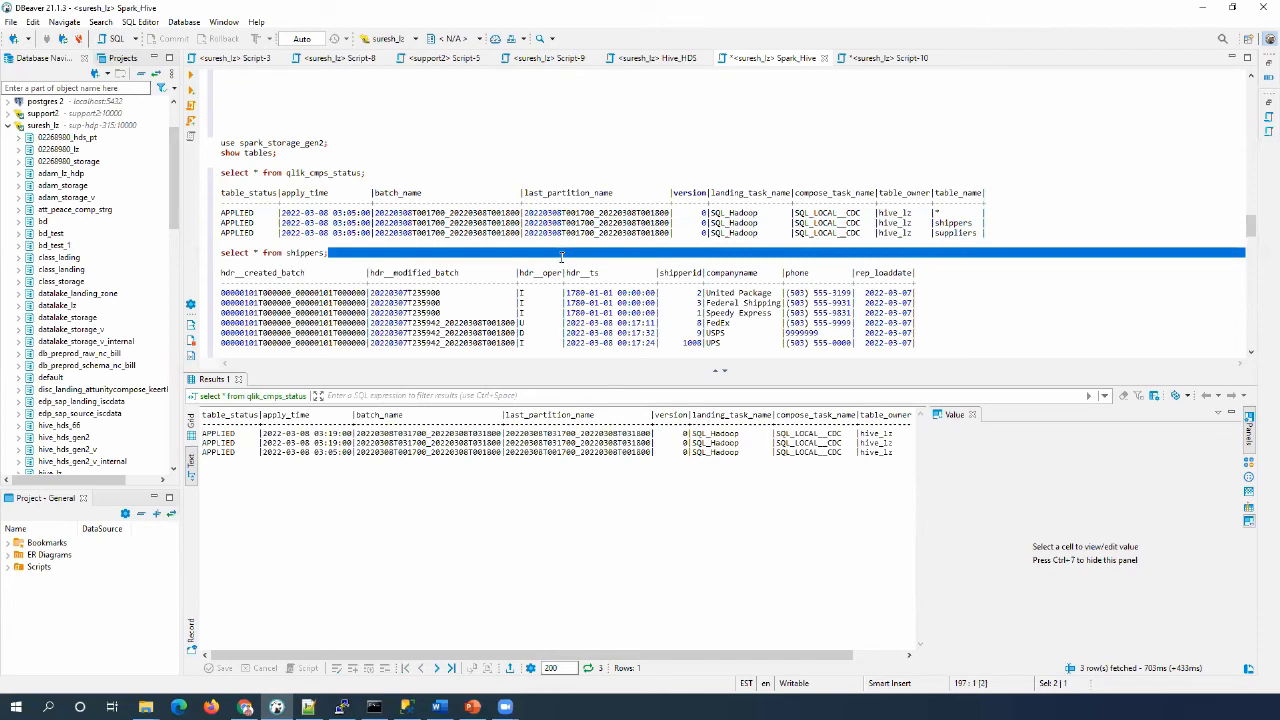
{"action": "left_click", "coordinate": [482, 438]}
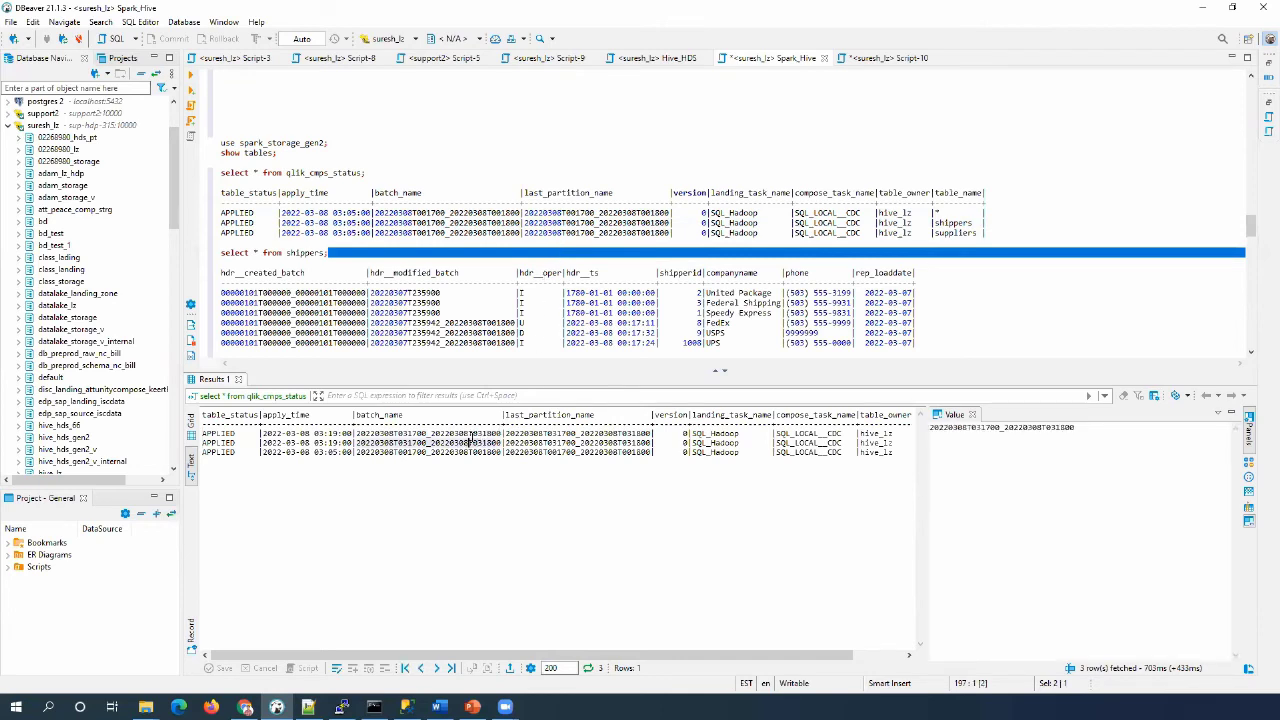
{"action": "scroll", "coordinate": [383, 322], "scroll_direction": "down", "scroll_amount": 1}
{"action": "key", "text": "ctrl+Return"}
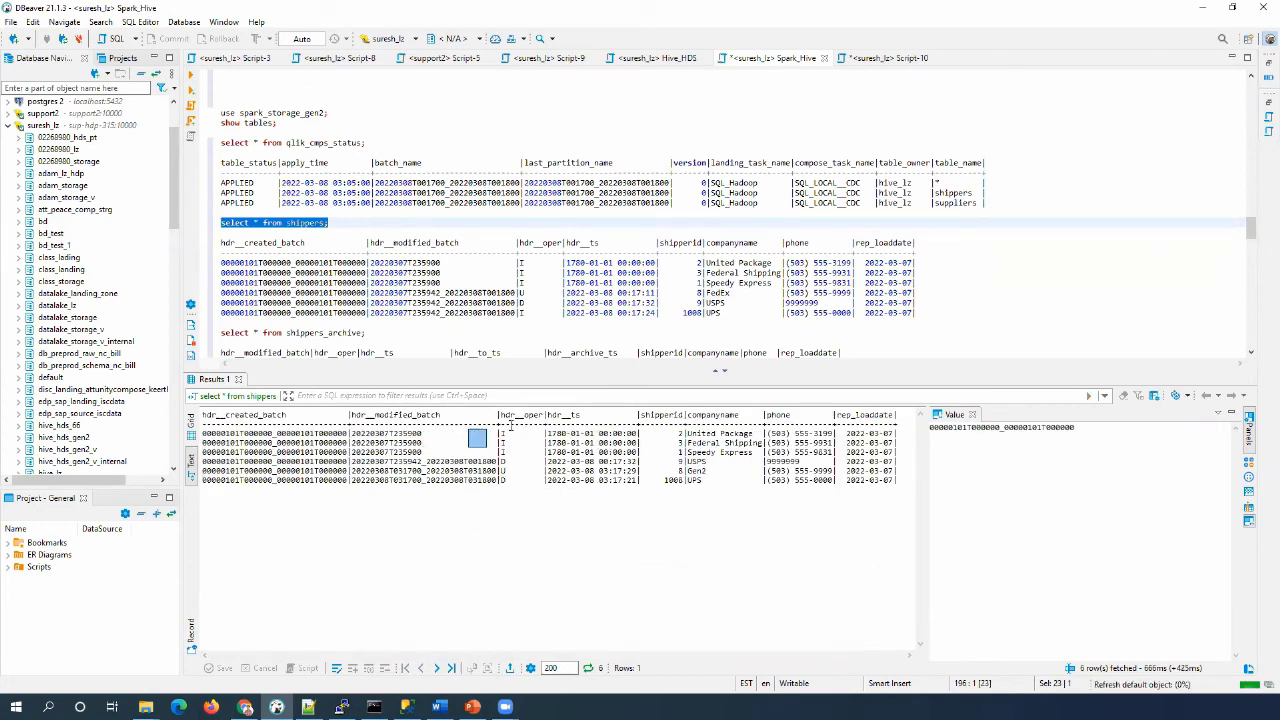
Review the Gen2 shipper row's operation codes, then list the four shippers_archive rows
{"action": "left_click_drag", "start_coordinate": [506, 433], "coordinate": [511, 479]}
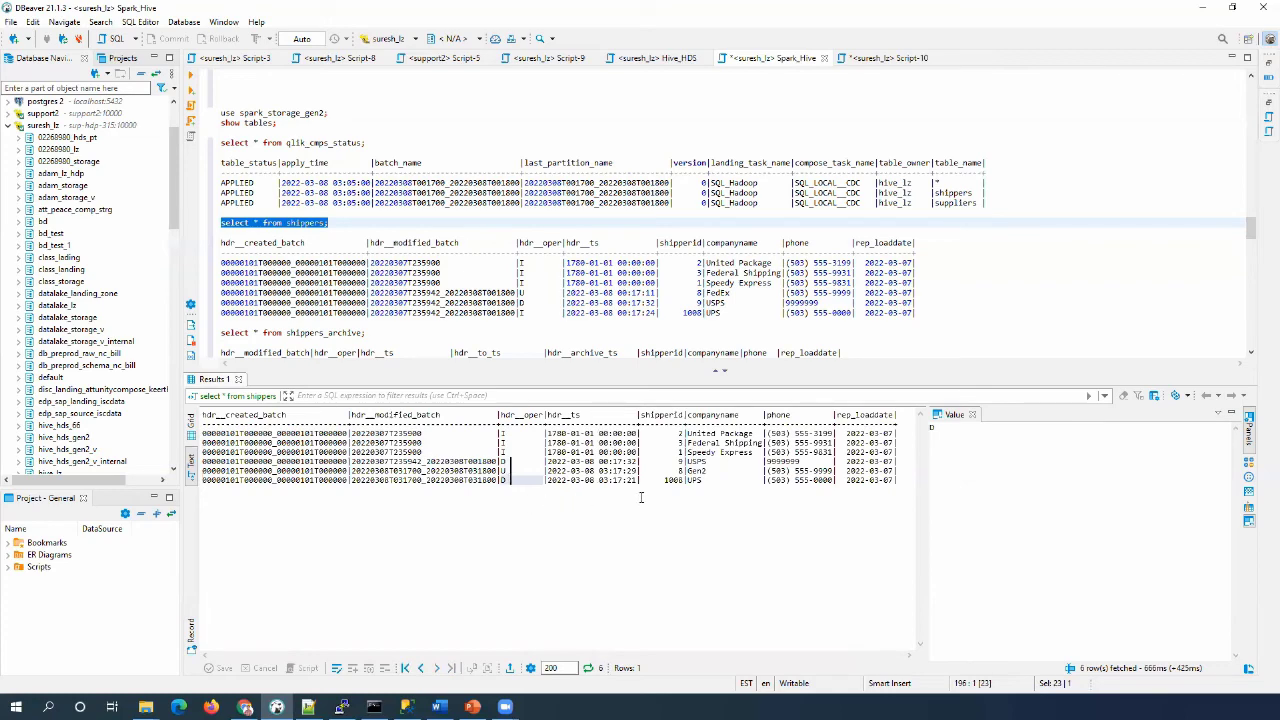
{"action": "left_click", "coordinate": [705, 470]}
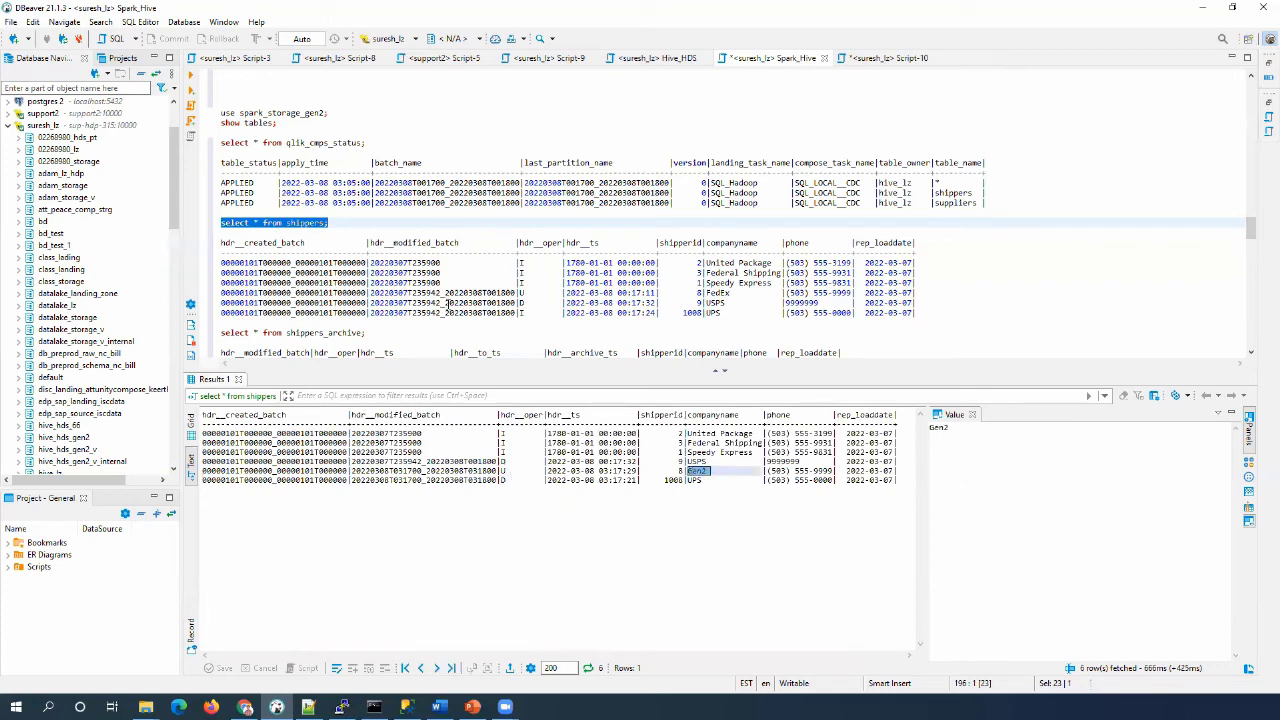
{"action": "scroll", "coordinate": [447, 302], "scroll_direction": "down", "scroll_amount": 2}
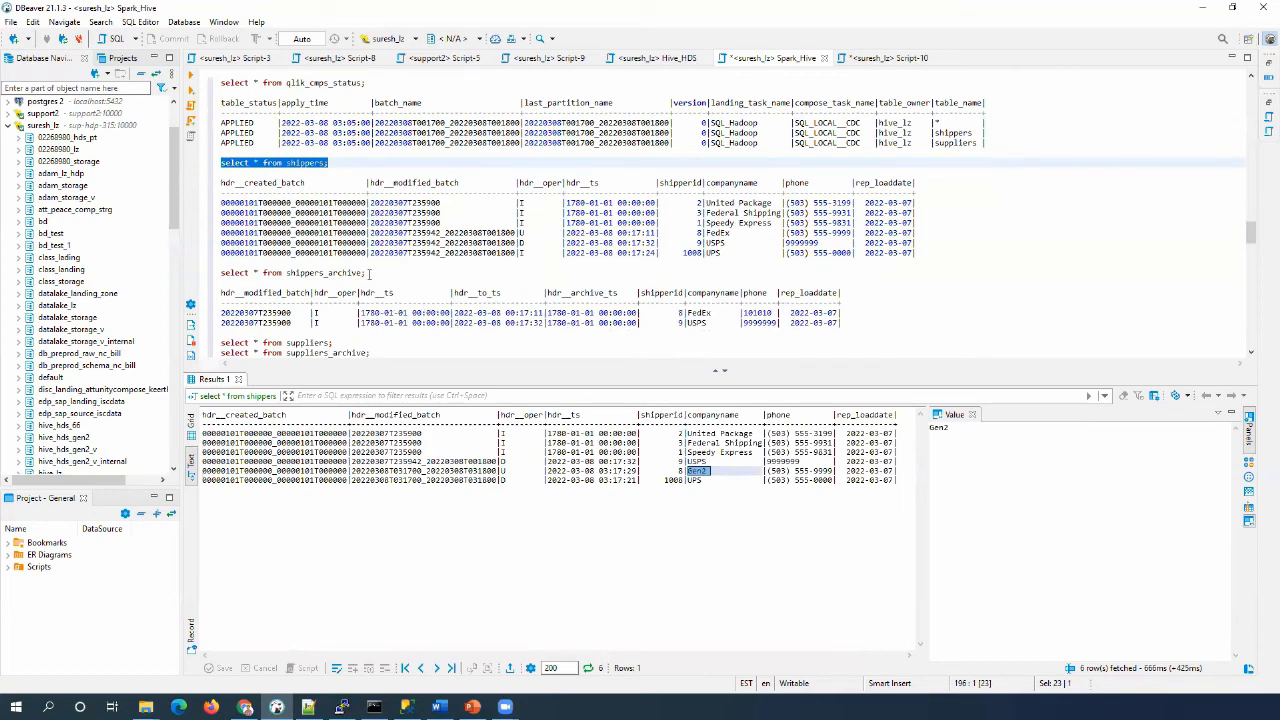
{"action": "left_click_drag", "start_coordinate": [369, 272], "coordinate": [220, 272]}
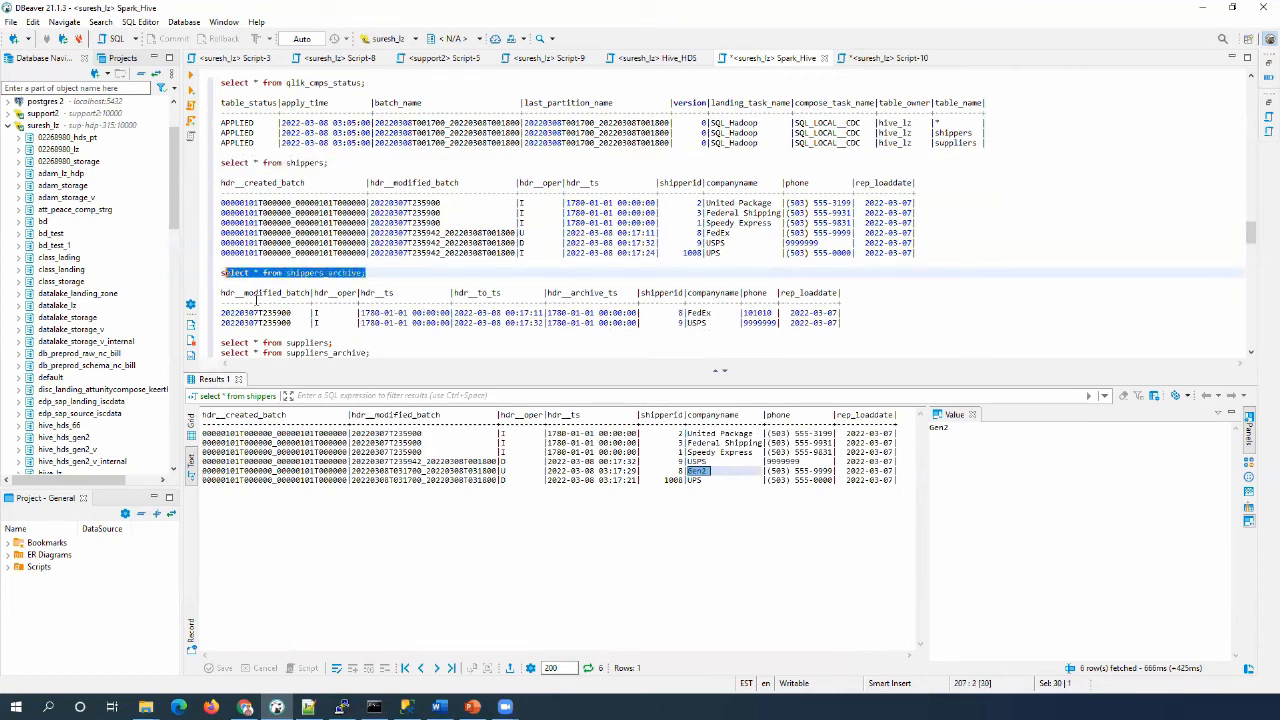
{"action": "triple_click", "coordinate": [372, 270]}
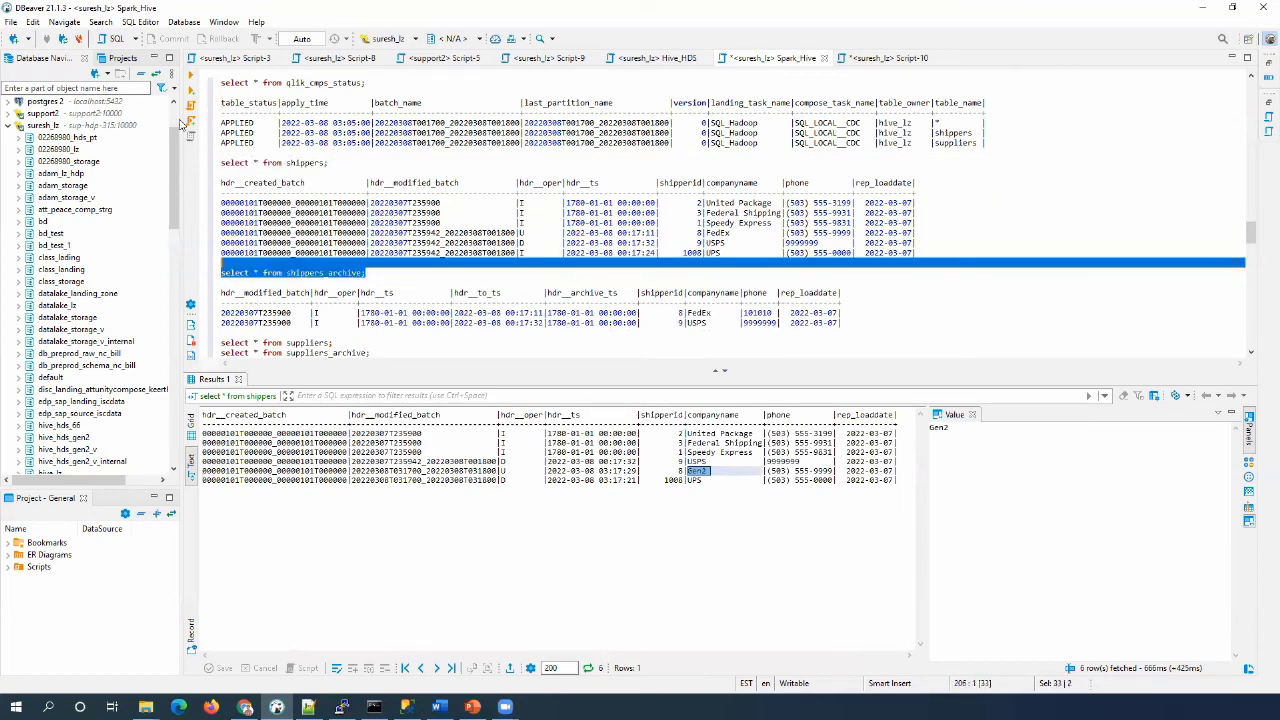
{"action": "left_click_drag", "start_coordinate": [376, 272], "coordinate": [220, 272]}
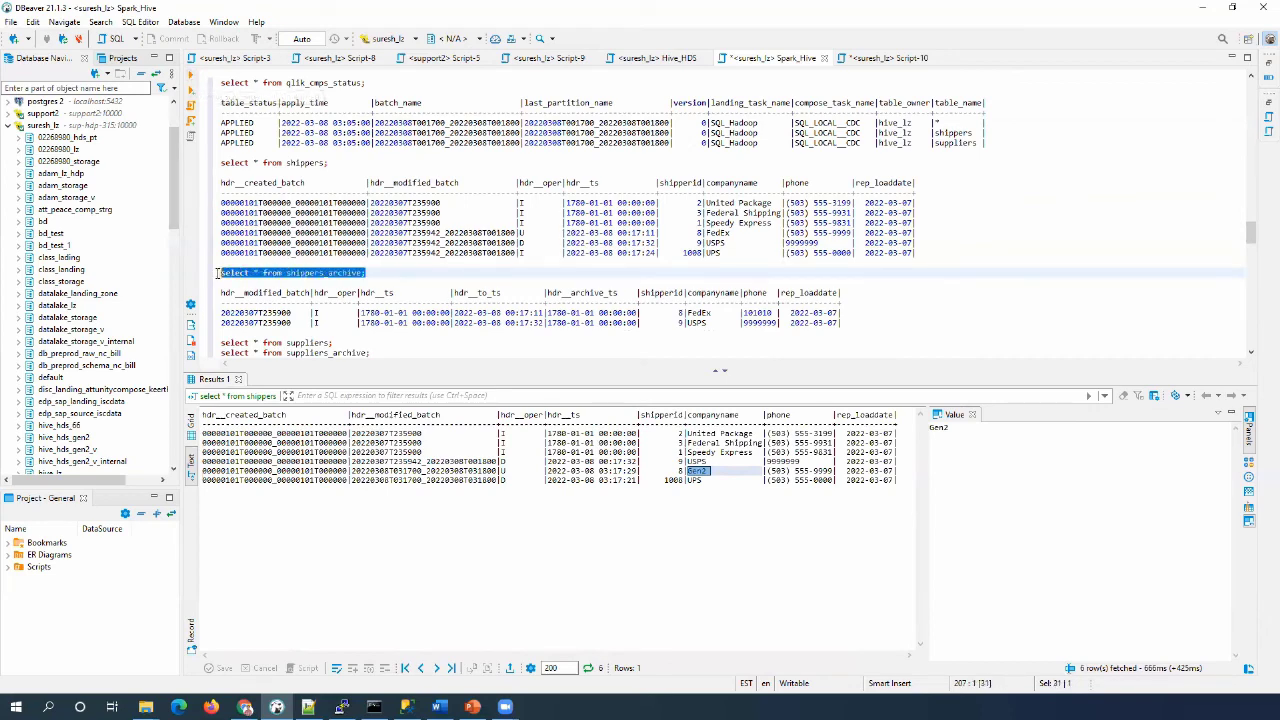
{"action": "left_click", "coordinate": [190, 82]}
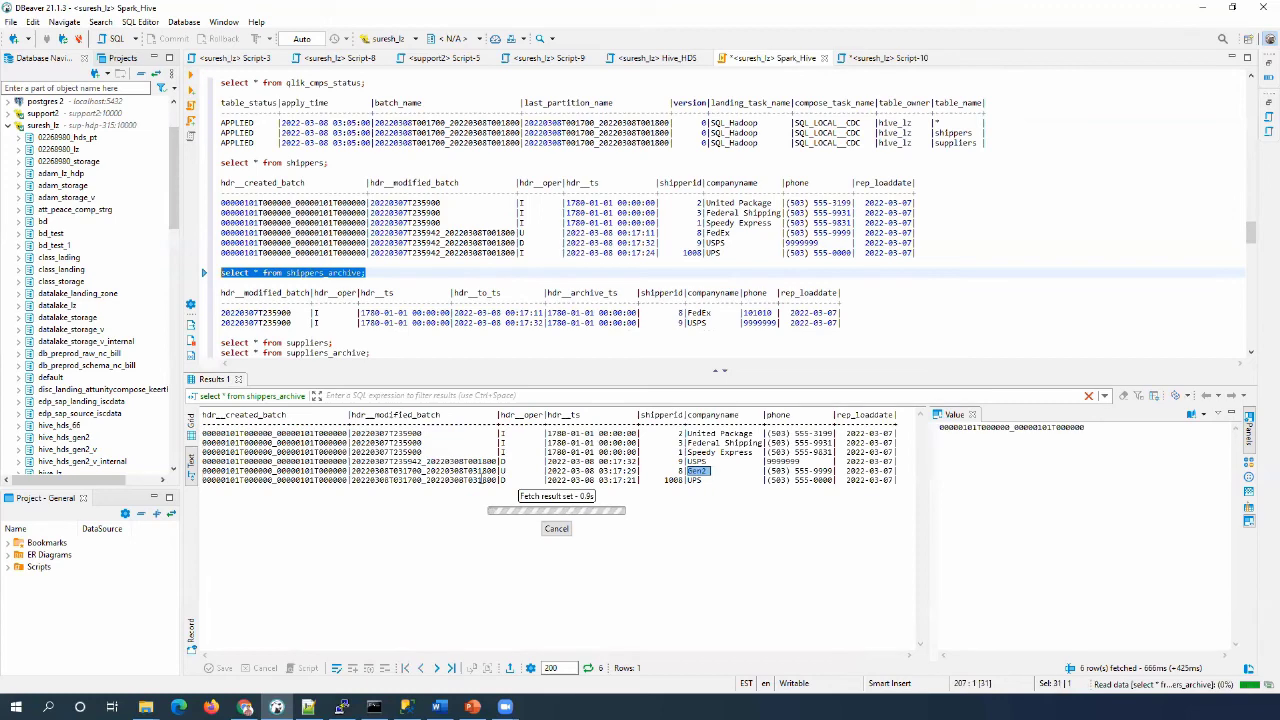
Execute 'use spark_storage_gen2_v;' to switch the session's database
{"action": "scroll", "coordinate": [400, 230], "scroll_direction": "down", "scroll_amount": 6}
{"action": "left_click_drag", "start_coordinate": [338, 212], "coordinate": [220, 212]}
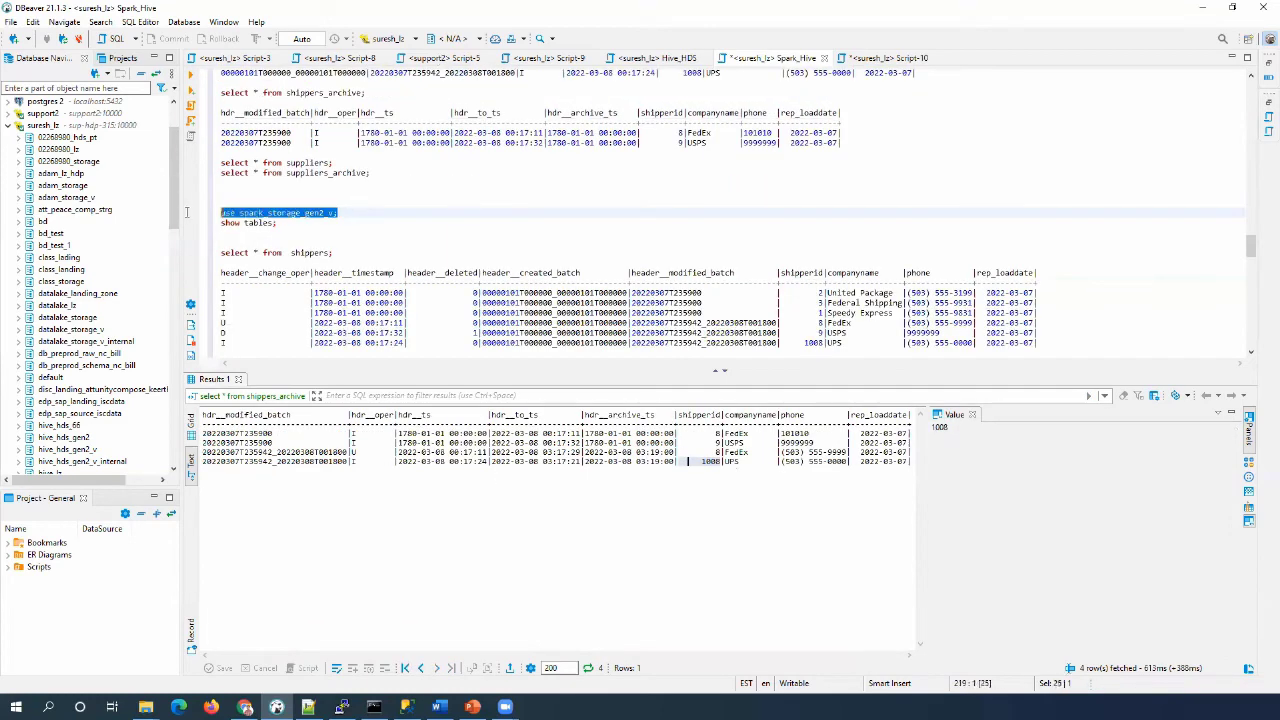
{"action": "left_click", "coordinate": [194, 77]}
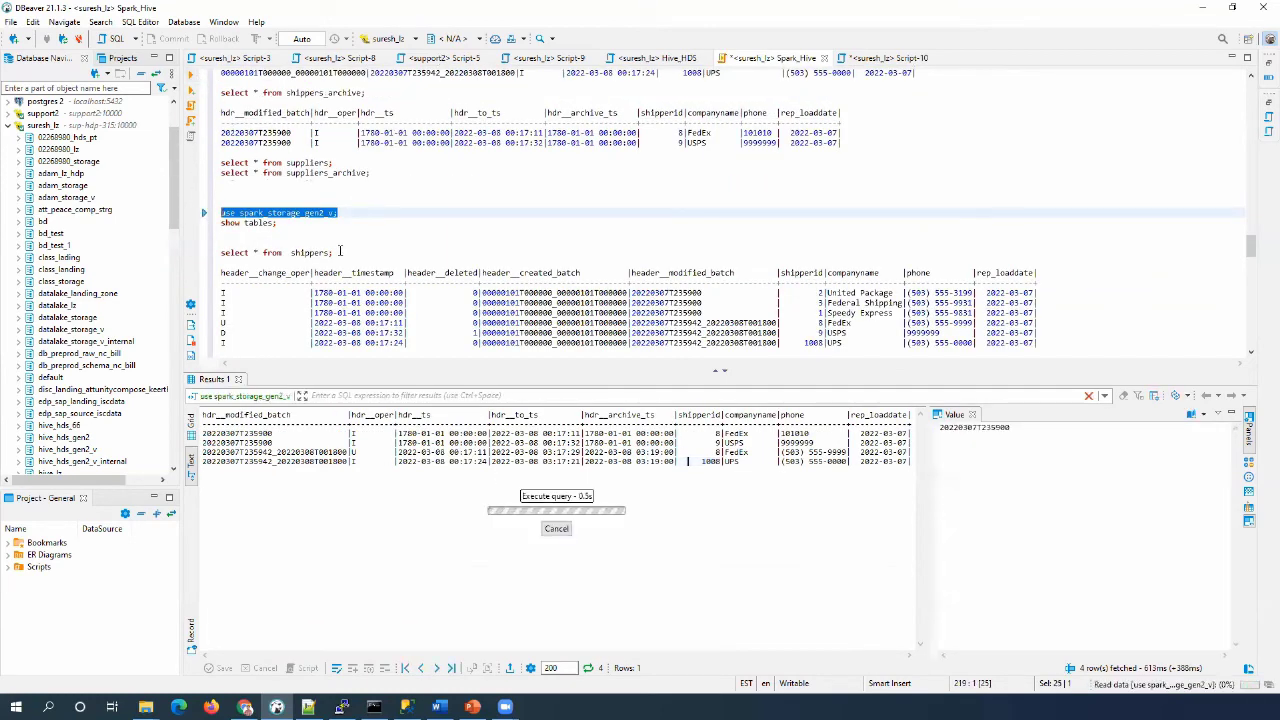
{"action": "left_click_drag", "start_coordinate": [333, 252], "coordinate": [220, 252]}
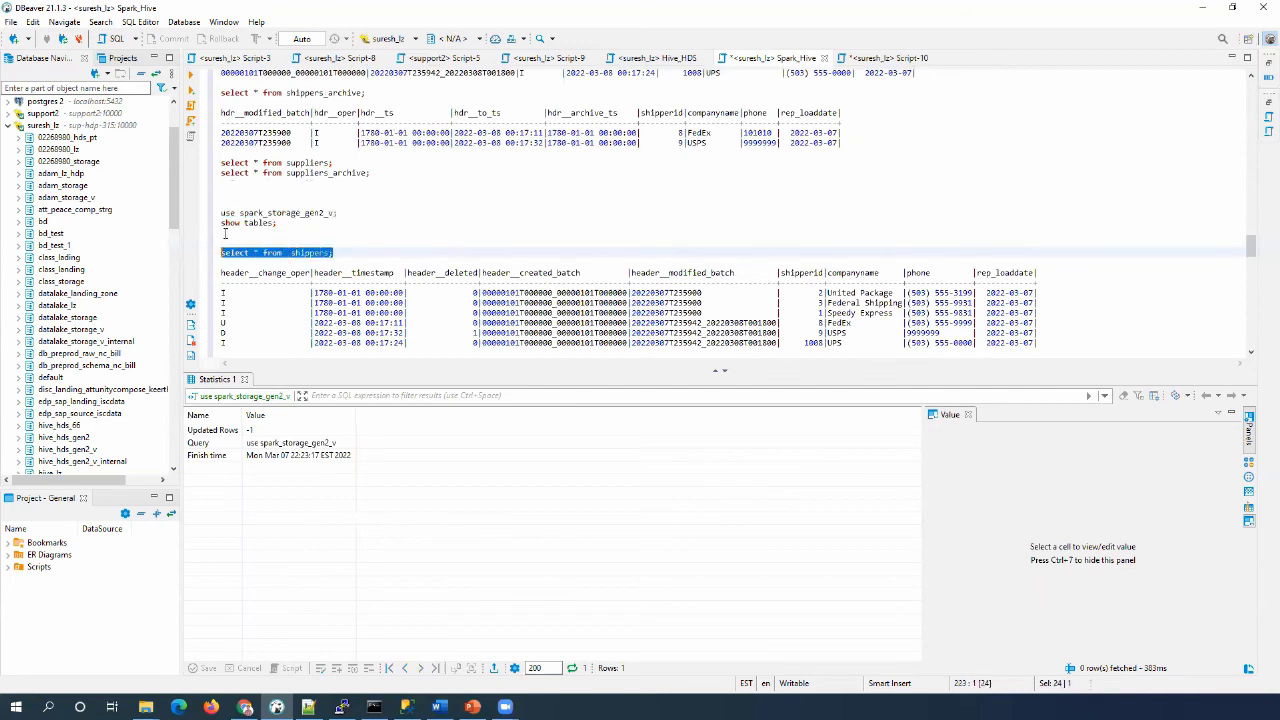
Run select * from shippers in spark_storage_gen2_v and check the header_deleted flags
{"action": "left_click", "coordinate": [194, 77]}
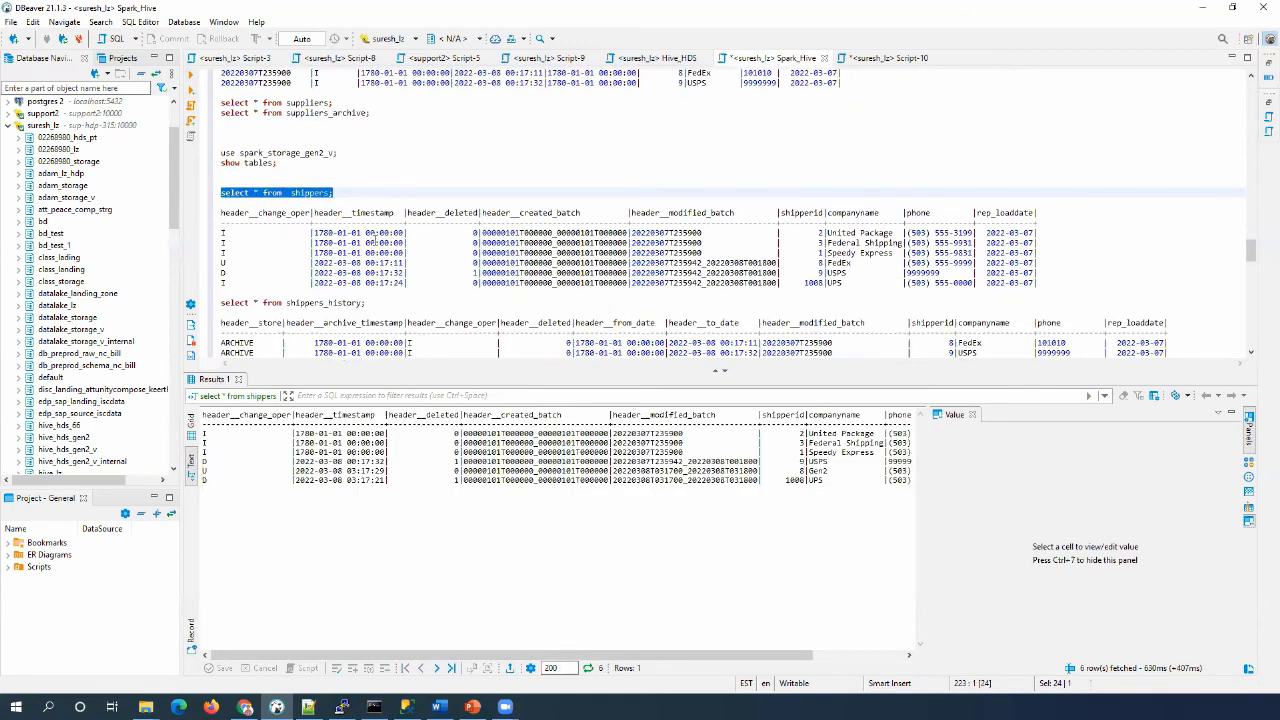
{"action": "left_click", "coordinate": [452, 461]}
{"action": "left_click", "coordinate": [453, 480]}
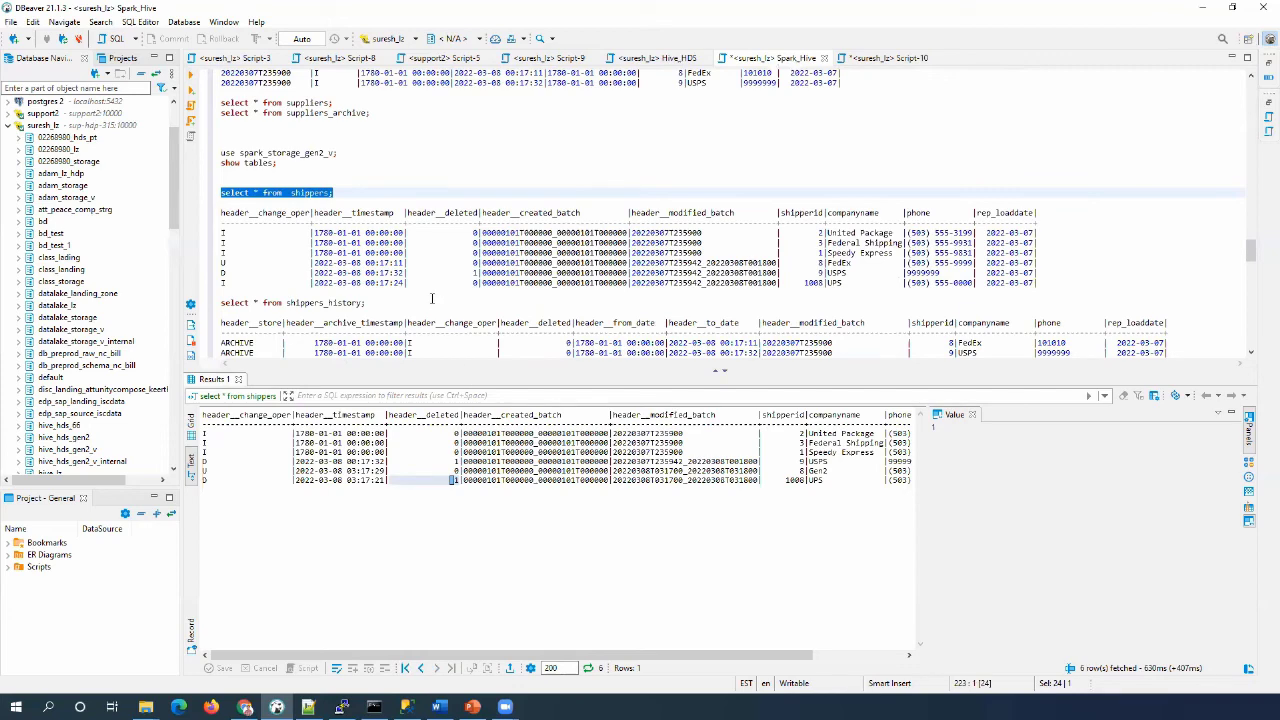
Run select * from shippers_live, showing Gen2 plus deleted UPS and USPS
{"action": "scroll", "coordinate": [432, 298], "scroll_direction": "down", "scroll_amount": 2}
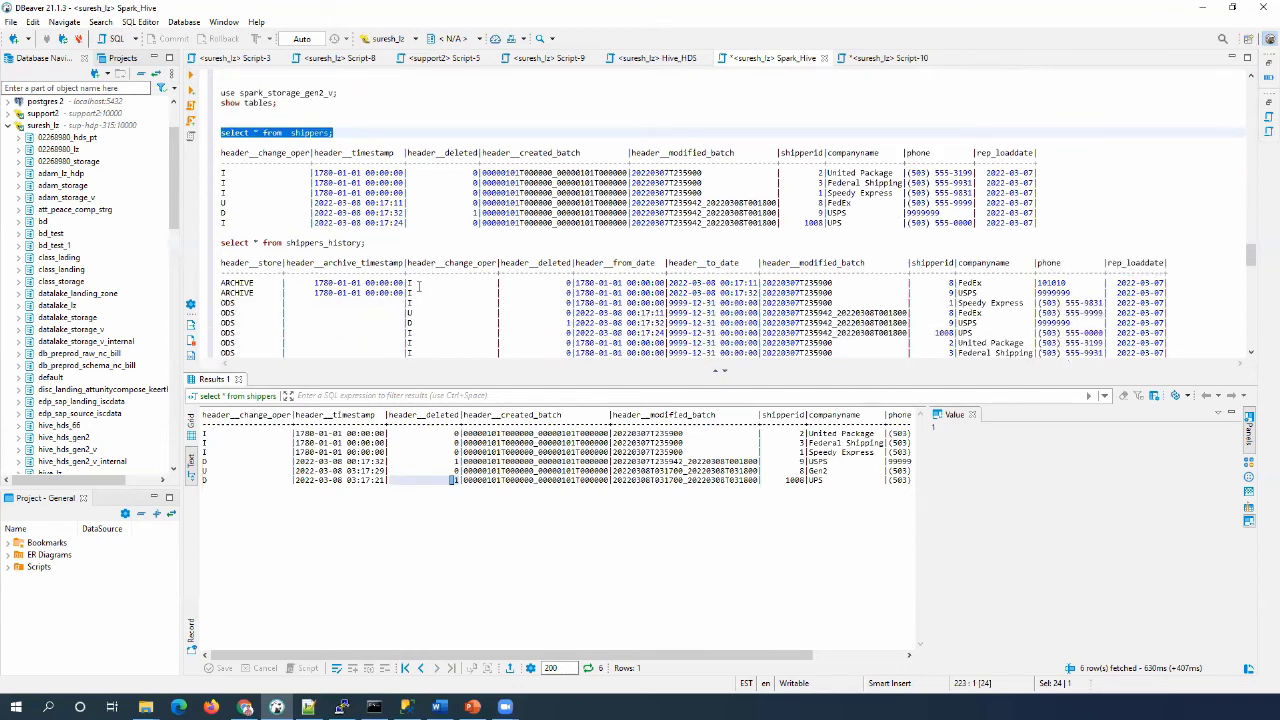
{"action": "scroll", "coordinate": [420, 290], "scroll_direction": "down", "scroll_amount": 4}
{"action": "left_click_drag", "start_coordinate": [359, 256], "coordinate": [207, 254]}
{"action": "left_click", "coordinate": [190, 76]}
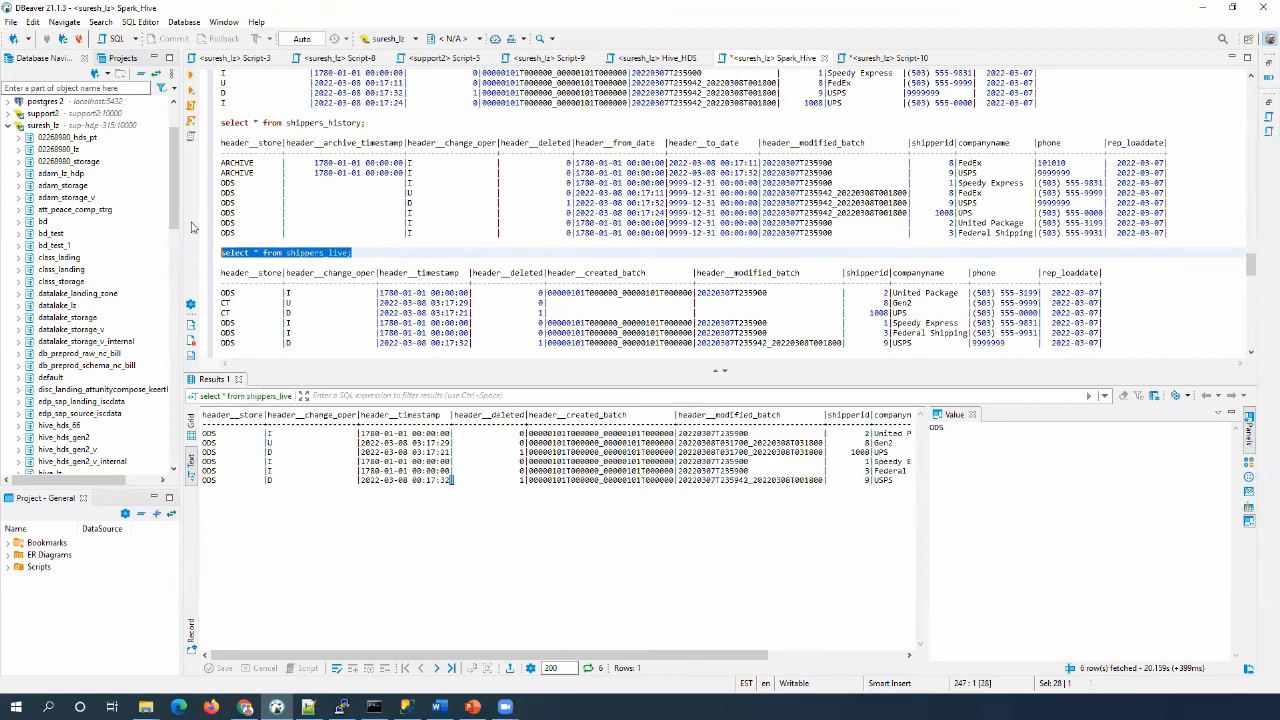
Run select * from shippers_live_history, returning ten ARCHIVE and ODS shipper rows
{"action": "left_click", "coordinate": [190, 76]}
{"action": "scroll", "coordinate": [368, 306], "scroll_direction": "down", "scroll_amount": 5}
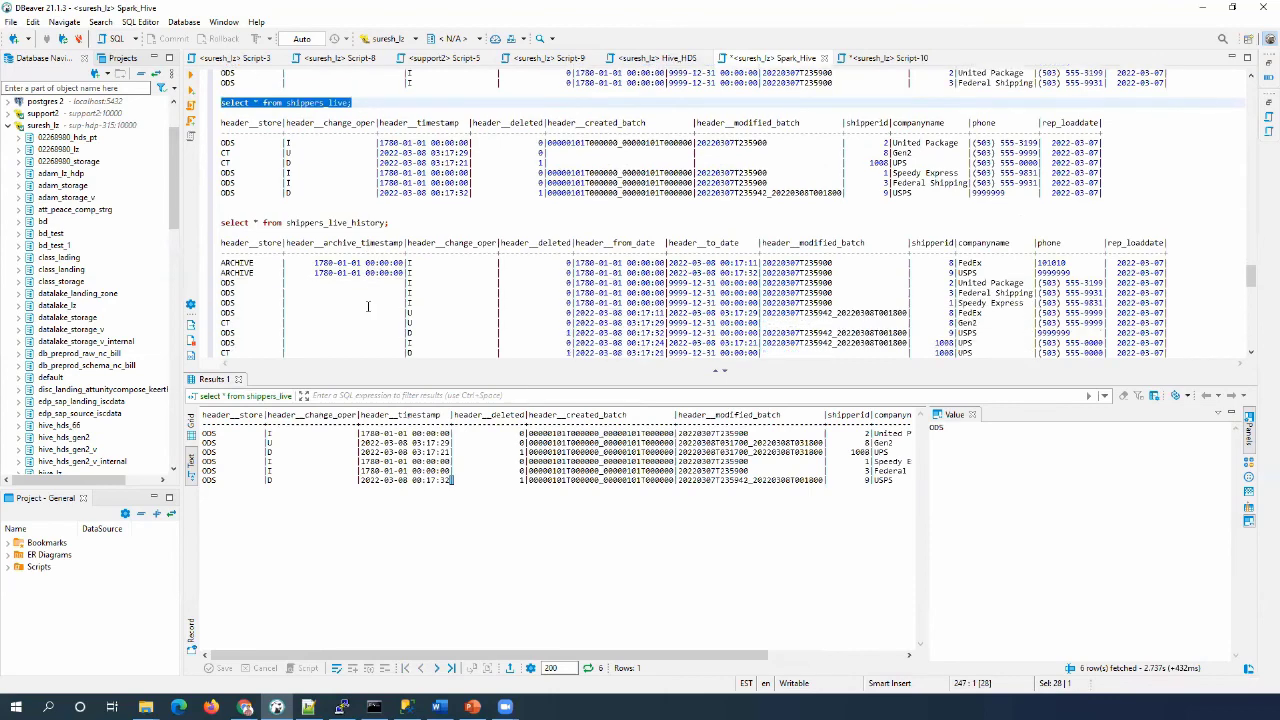
{"action": "scroll", "coordinate": [368, 306], "scroll_direction": "down", "scroll_amount": 1}
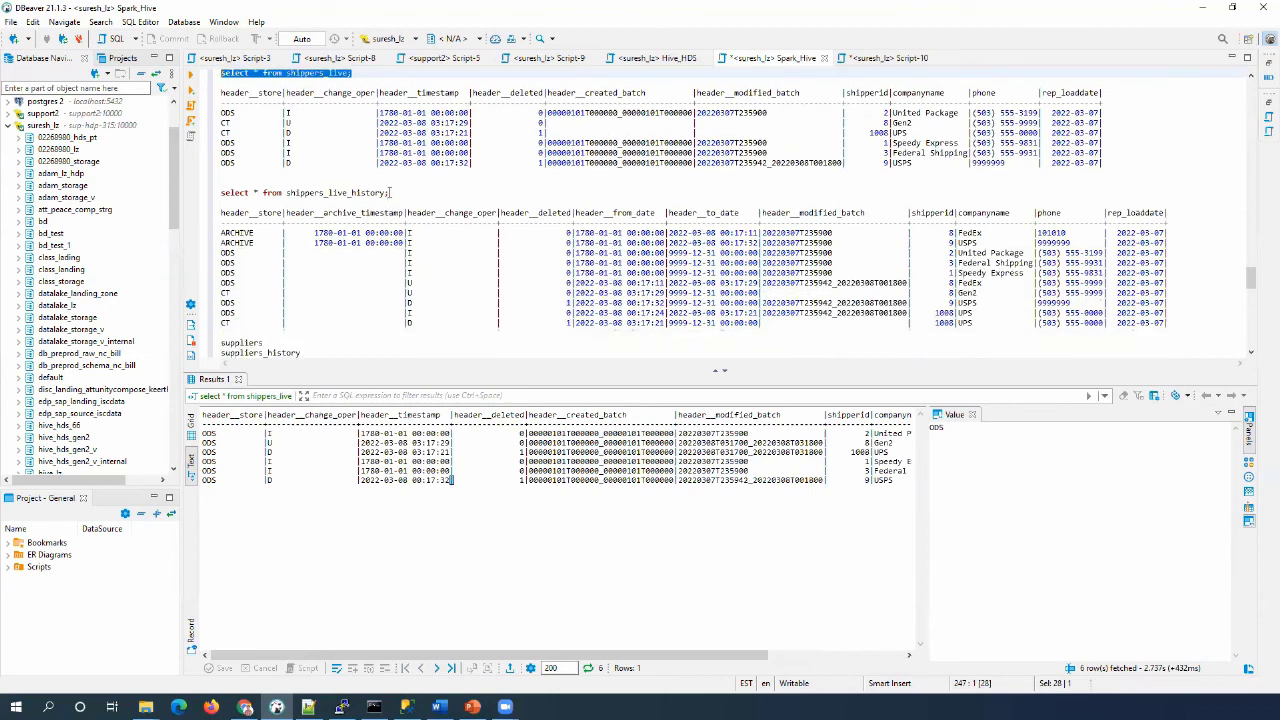
{"action": "left_click_drag", "start_coordinate": [389, 193], "coordinate": [216, 192]}
{"action": "left_click", "coordinate": [194, 89]}
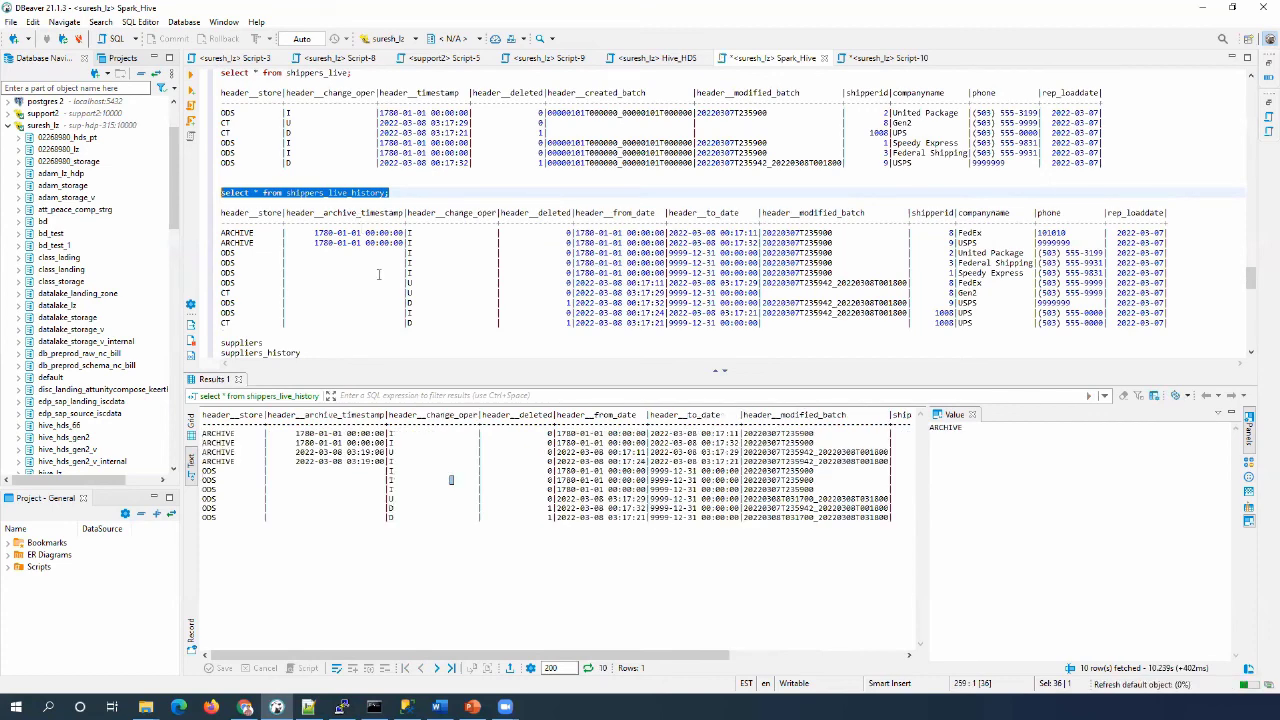
{"action": "left_click", "coordinate": [193, 74]}
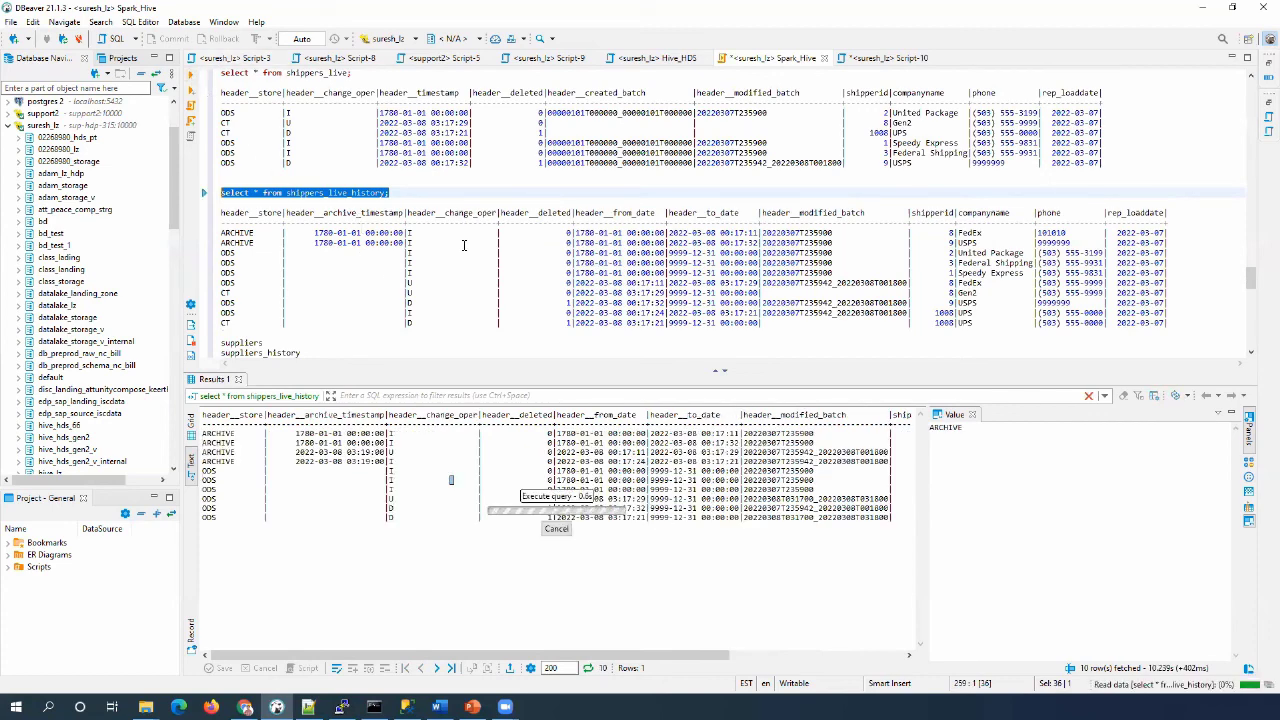